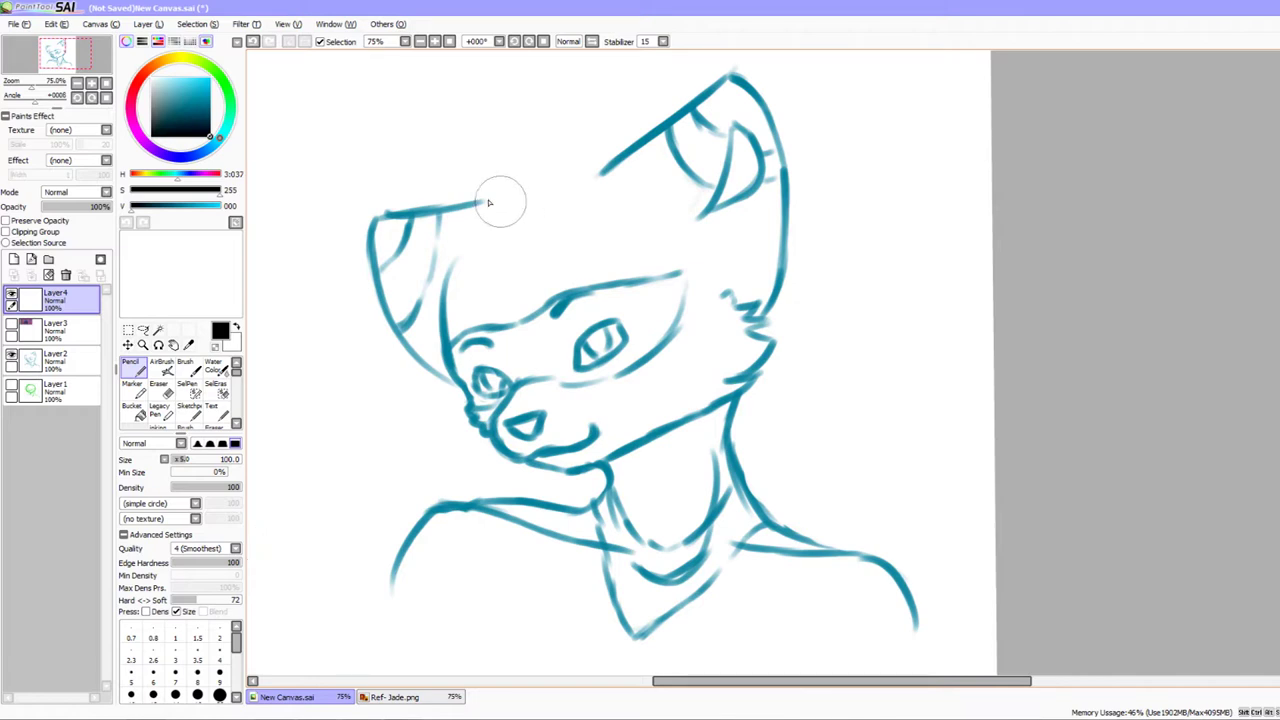
left_click_drag(466, 201, 606, 155)
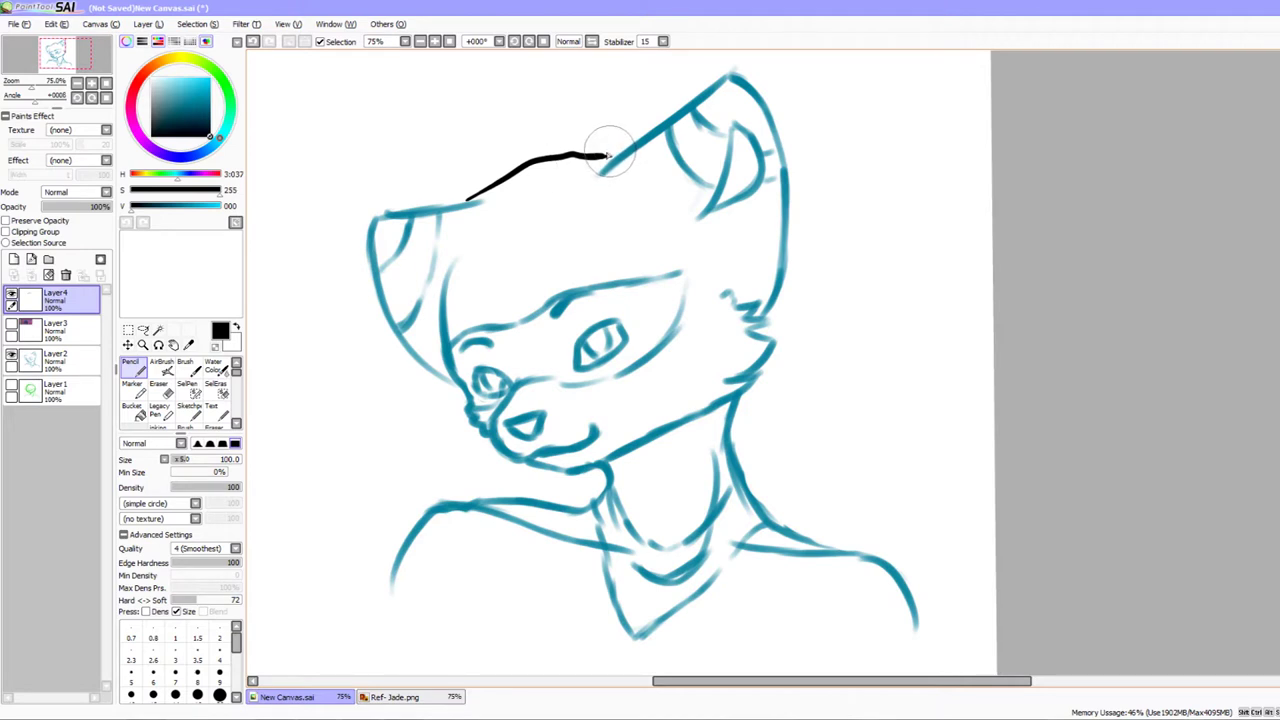
mouse_move(588, 152)
left_mouse_down()
mouse_move(452, 78)
mouse_move(574, 151)
mouse_move(438, 160)
mouse_move(537, 178)
left_mouse_up()
key("ctrl+z")
key("ctrl+z")
key("ctrl+z")
key("ctrl+z")
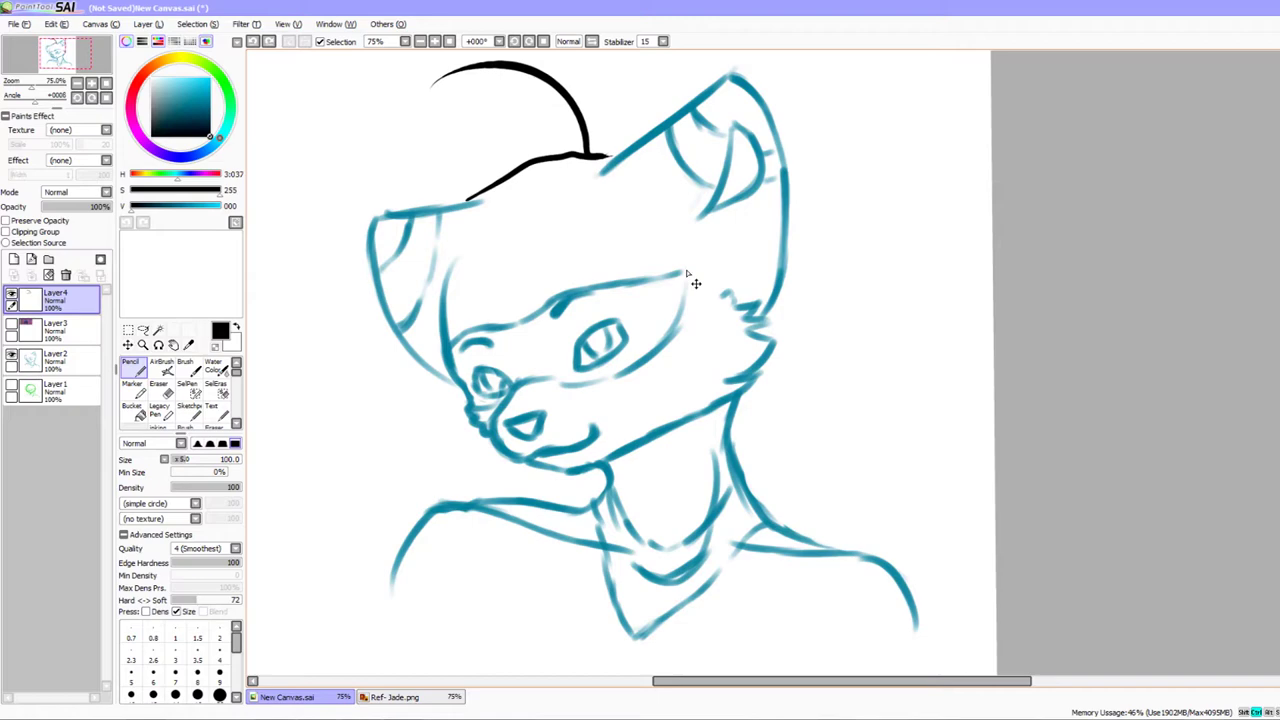
mouse_move(826, 445)
left_mouse_down()
mouse_move(794, 549)
mouse_move(834, 541)
left_mouse_up()
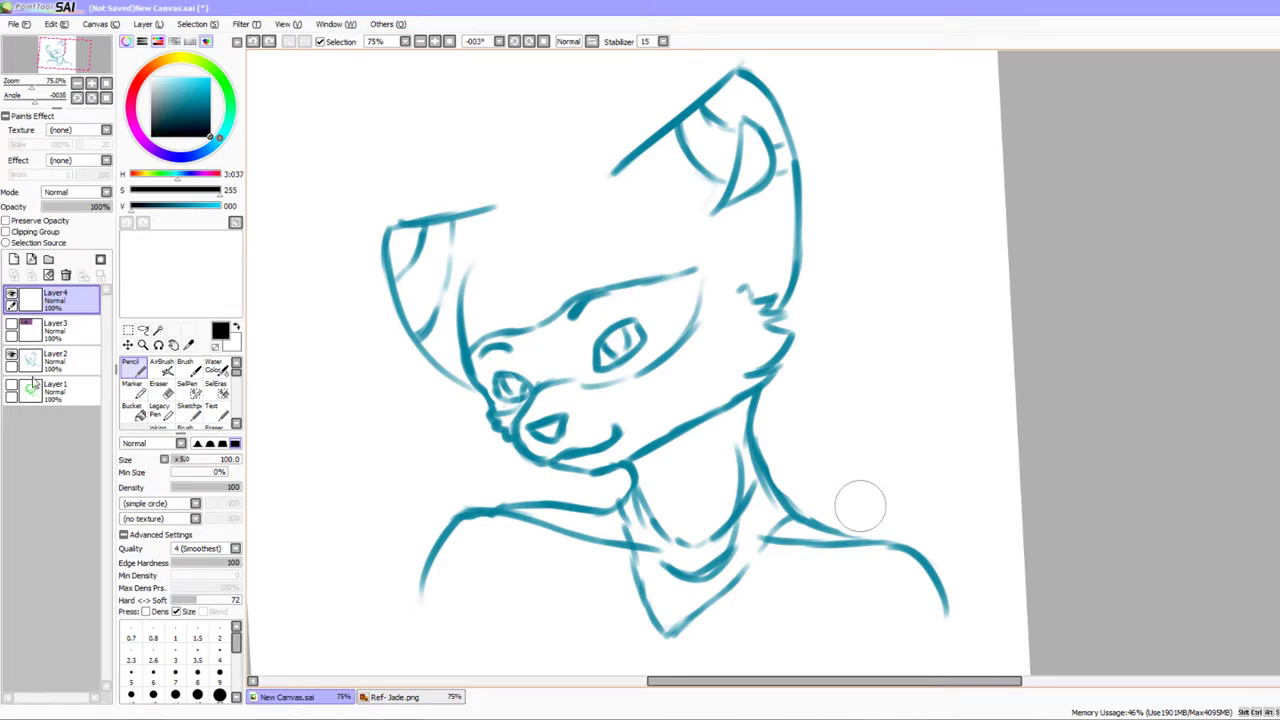
Show the green construction sketch on Layer1 and hide the blue character sketch on Layer2
left_click(11, 388)
left_click(12, 358)
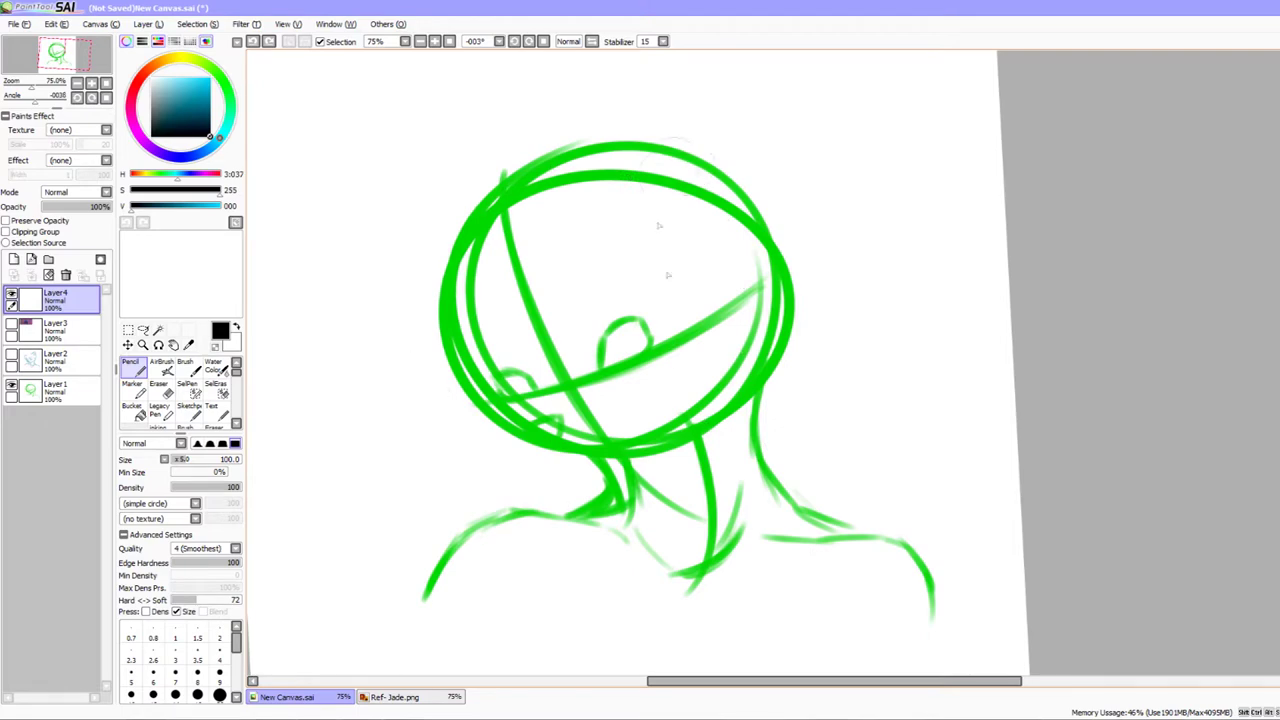
left_click_drag(644, 577, 605, 529)
left_click_drag(471, 431, 810, 503)
left_click_drag(700, 540, 914, 423)
key("ctrl+z")
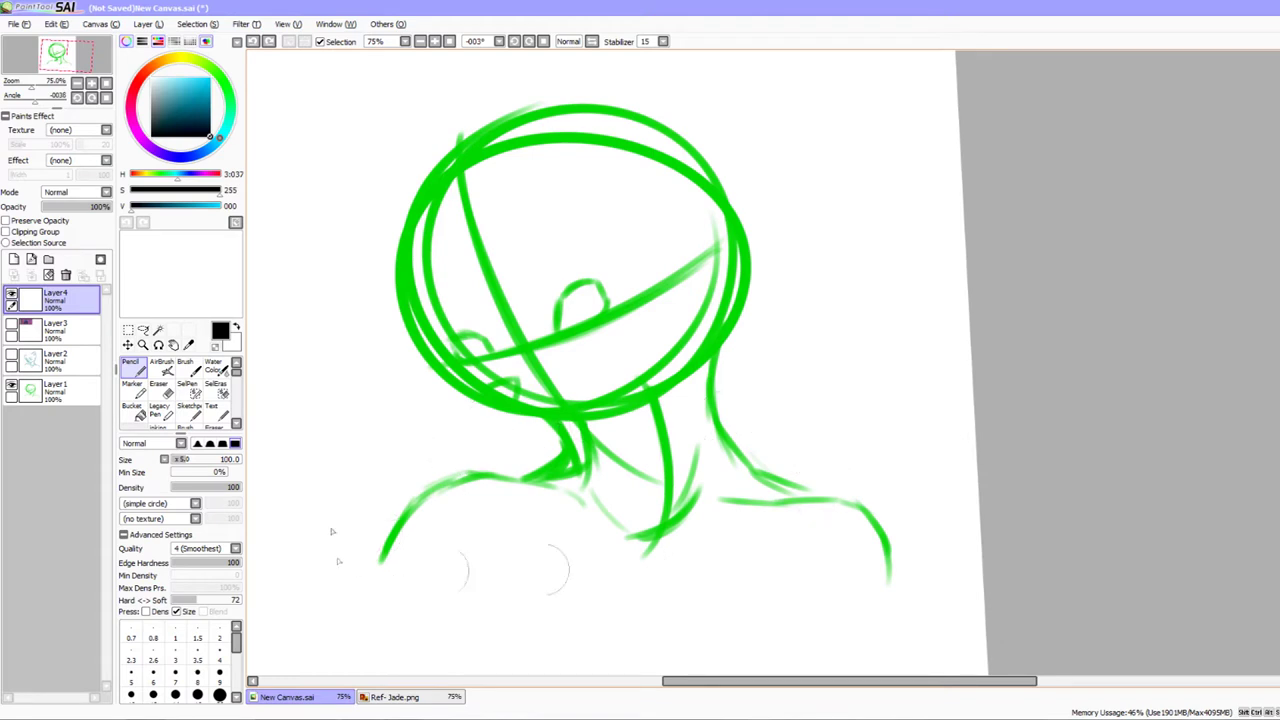
Try tracing the head circle and the vertical face guideline in black over the green construction sketch
mouse_move(722, 338)
left_mouse_down()
mouse_move(431, 394)
mouse_move(688, 164)
left_mouse_up()
left_click_drag(727, 296, 588, 421)
left_click_drag(451, 166, 643, 448)
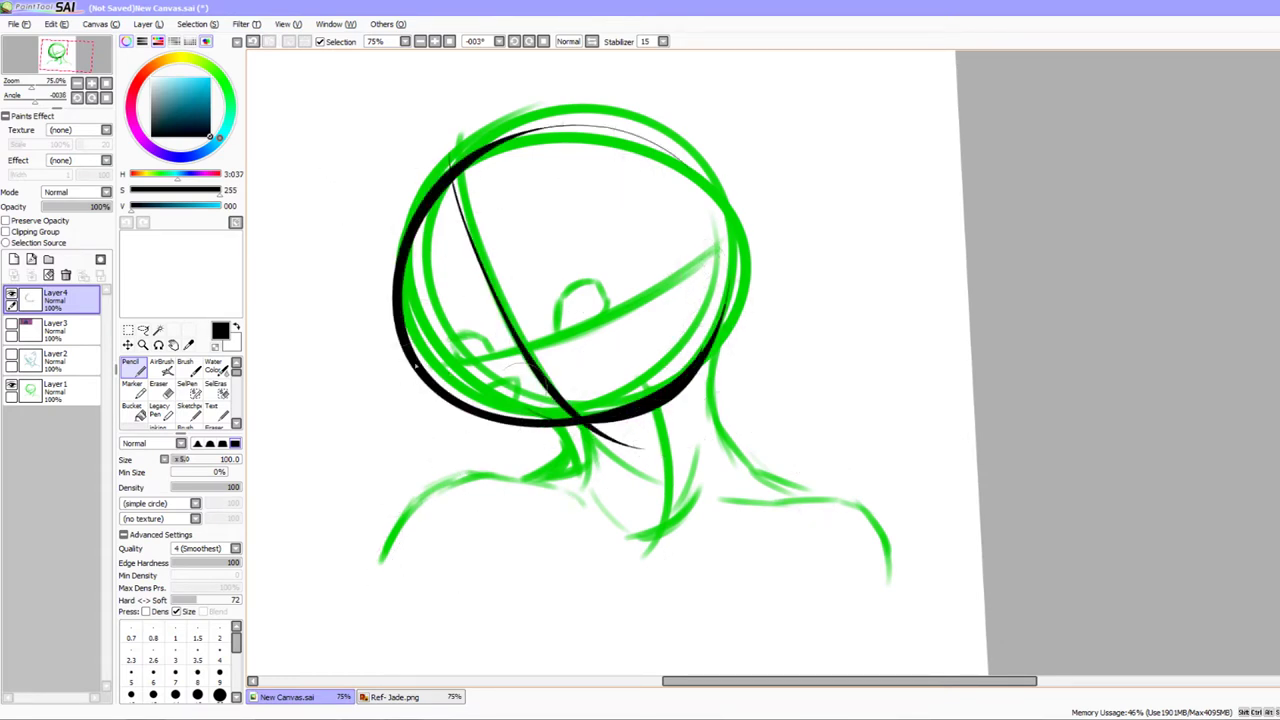
mouse_move(420, 366)
left_mouse_down()
mouse_move(561, 353)
mouse_move(790, 225)
left_mouse_up()
key("ctrl+z")
key("ctrl+z")
key("ctrl+z")
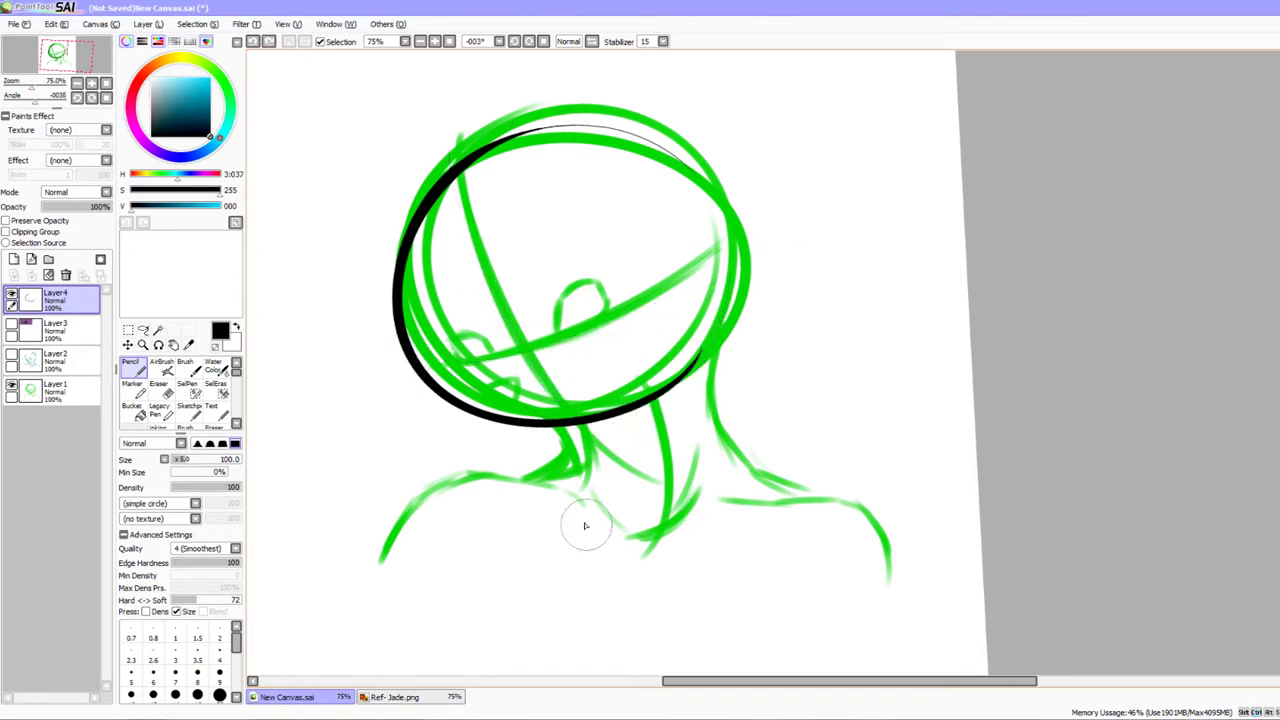
key("ctrl+z")
key("ctrl+z")
key("ctrl+z")
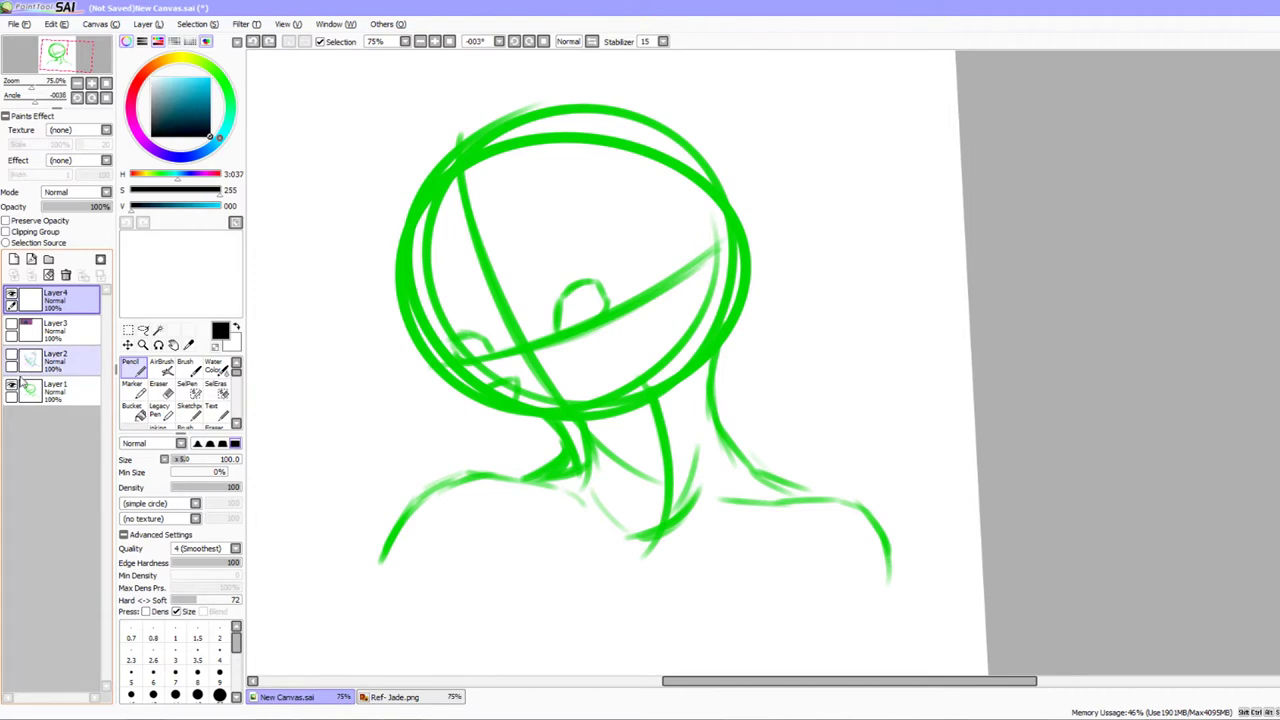
Show the blue character sketch on Layer2 again and hide the green construction sketch on Layer1
left_click(12, 356)
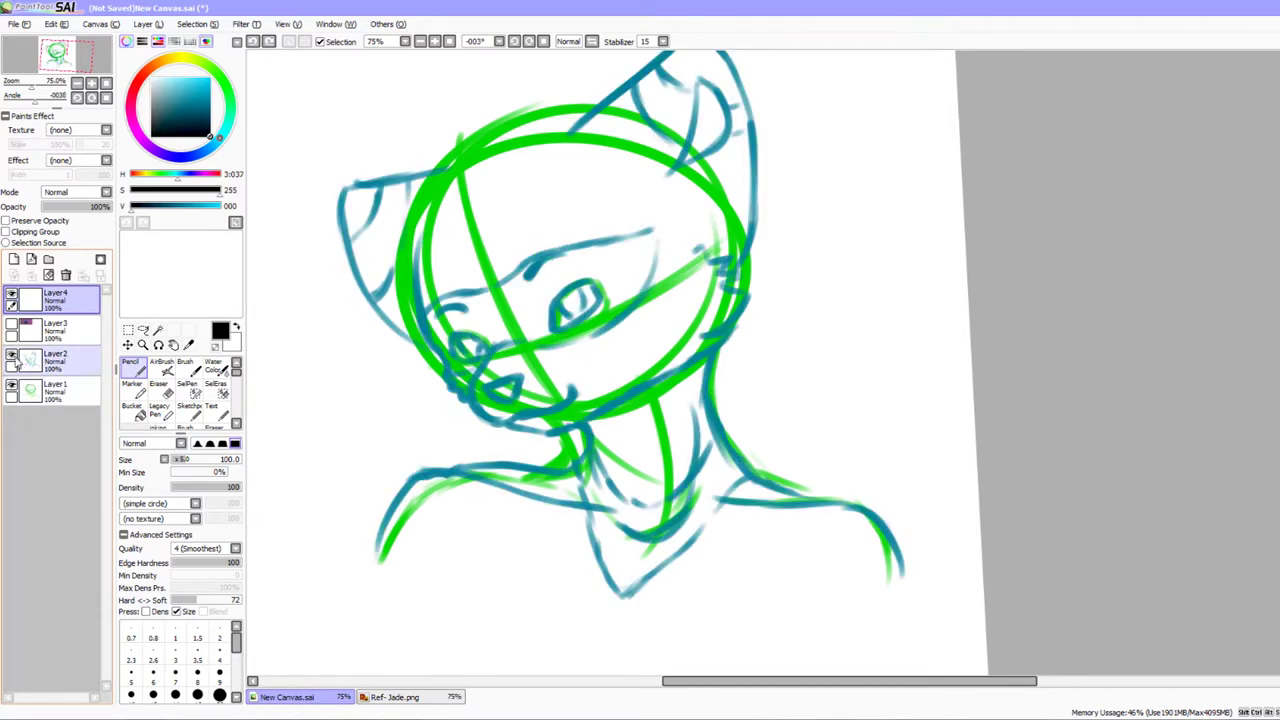
left_click(12, 388)
left_click_drag(580, 499, 636, 512)
Show the character reference on Layer3 to check the hairstyle, and hide it again
left_click(12, 325)
left_click_drag(336, 314, 508, 530)
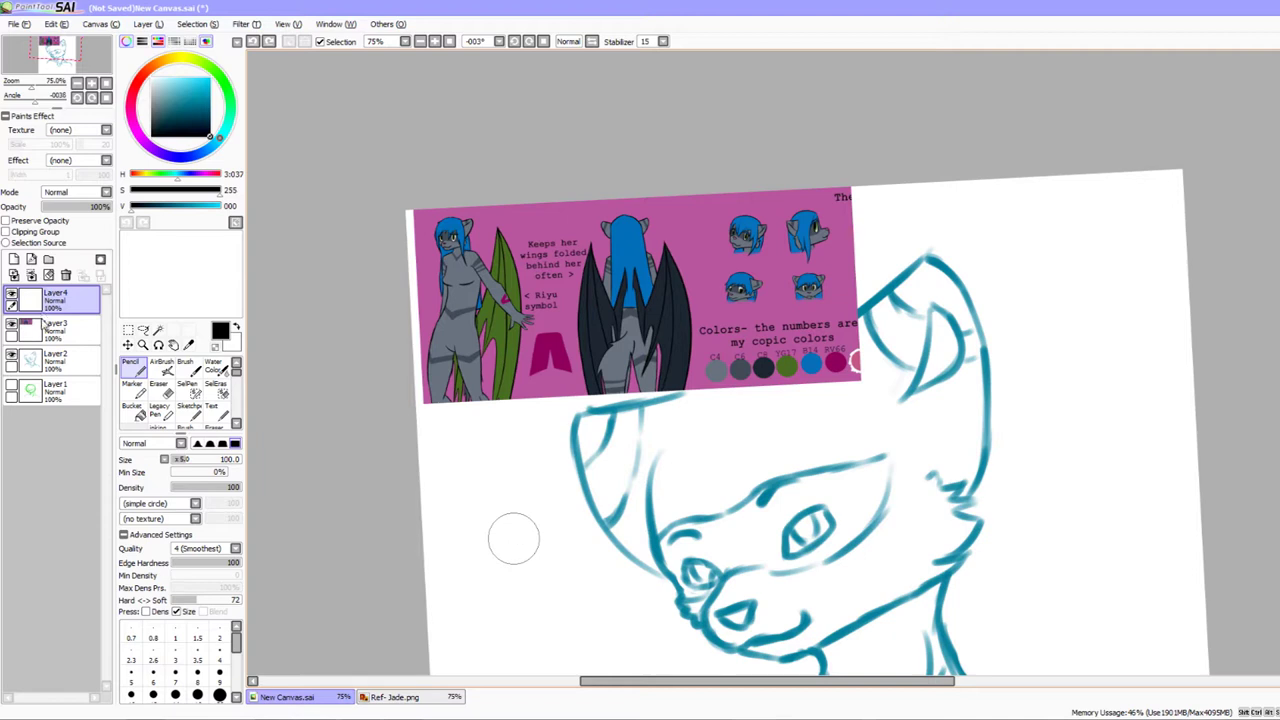
left_click(12, 324)
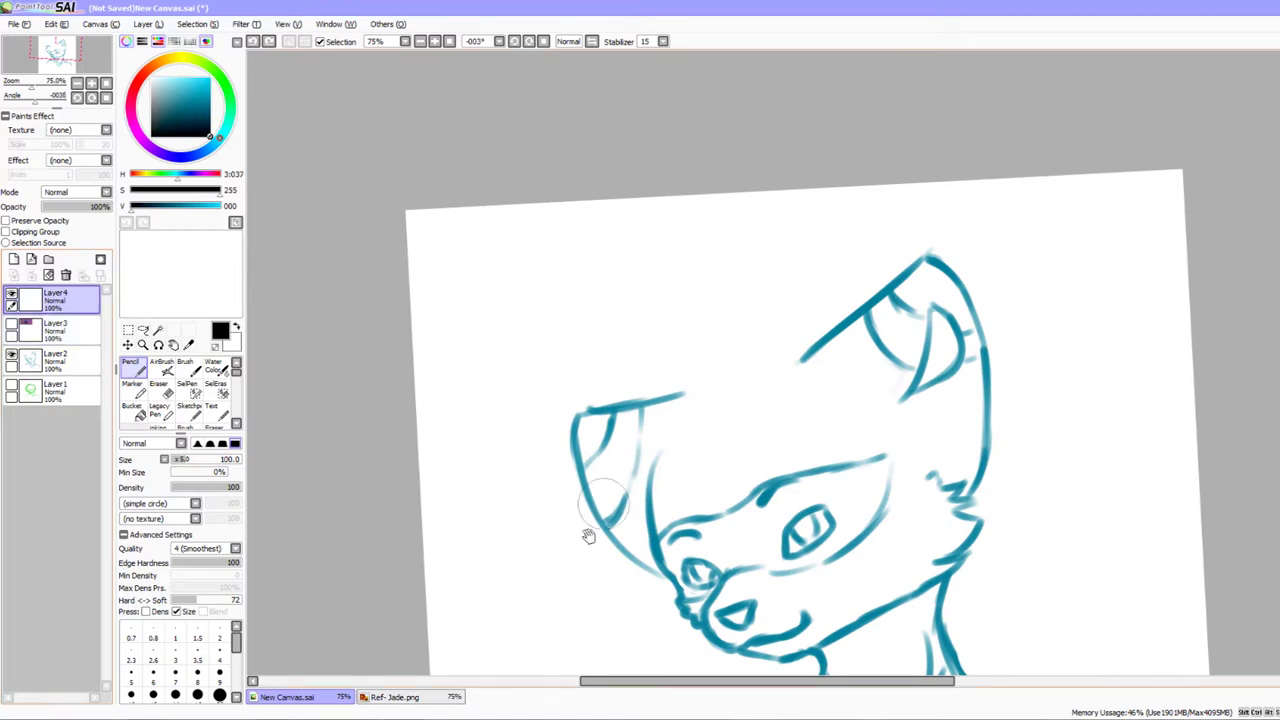
left_click_drag(592, 536, 512, 390)
Set the pencil size to 5 and sketch a curved fringe line across the forehead with small jagged tips
left_click_drag(506, 577, 462, 572)
left_click_drag(183, 460, 172, 461)
left_click_drag(509, 500, 459, 518)
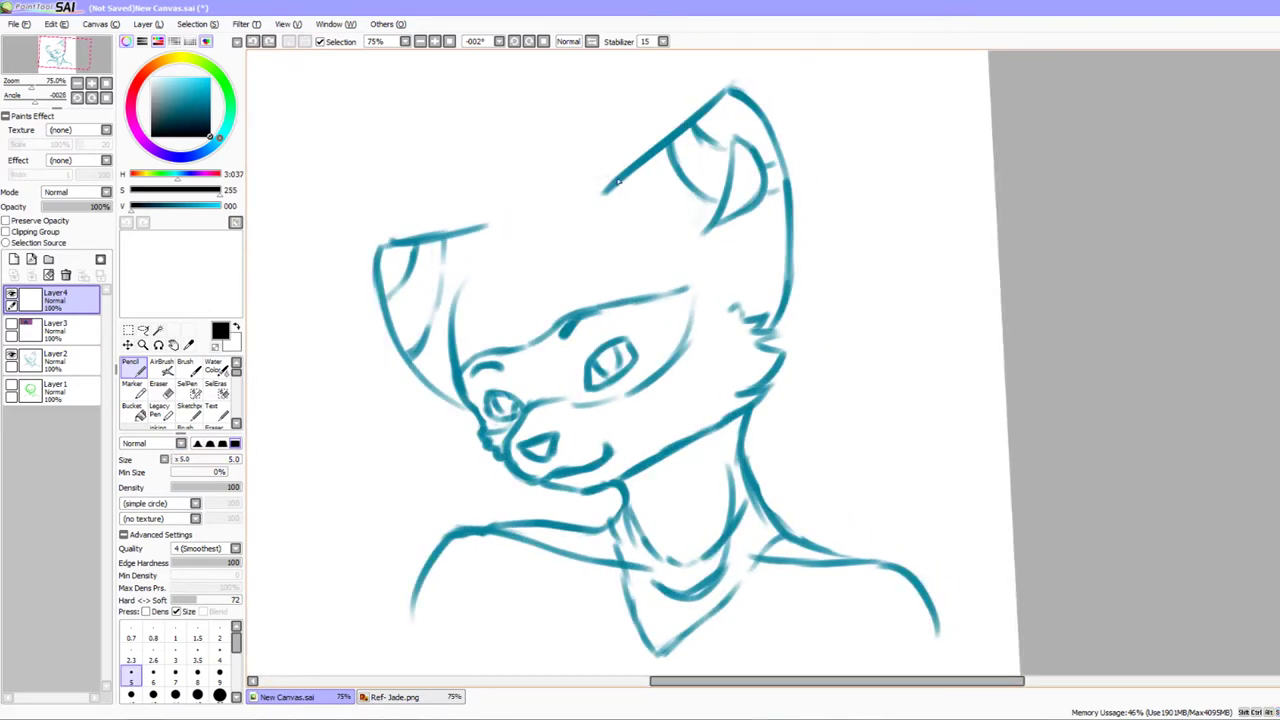
mouse_move(625, 175)
left_mouse_down()
mouse_move(336, 373)
mouse_move(372, 376)
left_mouse_up()
key("ctrl+z")
left_click_drag(450, 368, 688, 281)
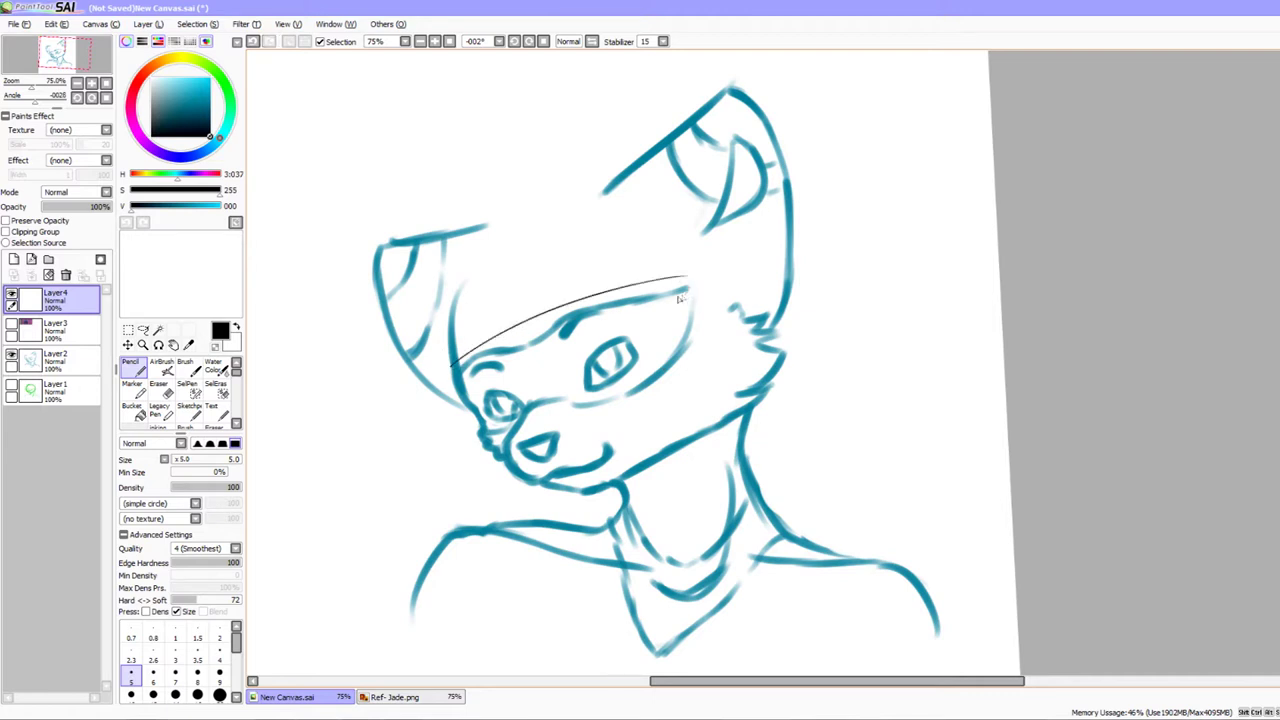
mouse_move(501, 336)
left_mouse_down()
mouse_move(533, 331)
mouse_move(537, 314)
left_mouse_up()
mouse_move(535, 316)
left_mouse_down()
mouse_move(556, 329)
mouse_move(556, 313)
left_mouse_up()
left_click_drag(554, 314, 586, 300)
Sketch the top outline of the hair between the two ears, with a few stray tufts sticking out
left_click_drag(686, 377, 691, 387)
left_click_drag(625, 260, 621, 252)
left_click_drag(616, 180, 449, 227)
mouse_move(590, 174)
left_mouse_down()
mouse_move(559, 170)
mouse_move(481, 210)
left_mouse_up()
left_click_drag(619, 400, 607, 394)
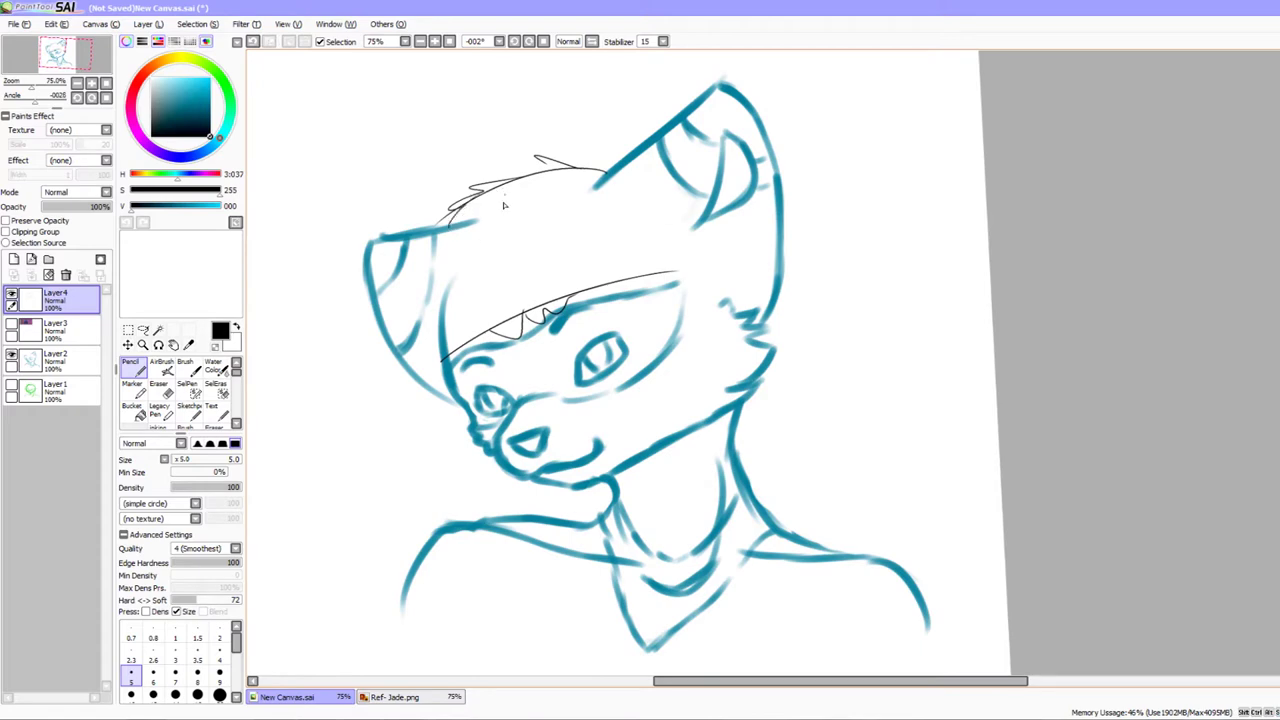
Sketch long hair strands falling from the head across the far ear to the shoulder
mouse_move(633, 506)
left_mouse_down()
mouse_move(555, 472)
mouse_move(488, 481)
left_mouse_up()
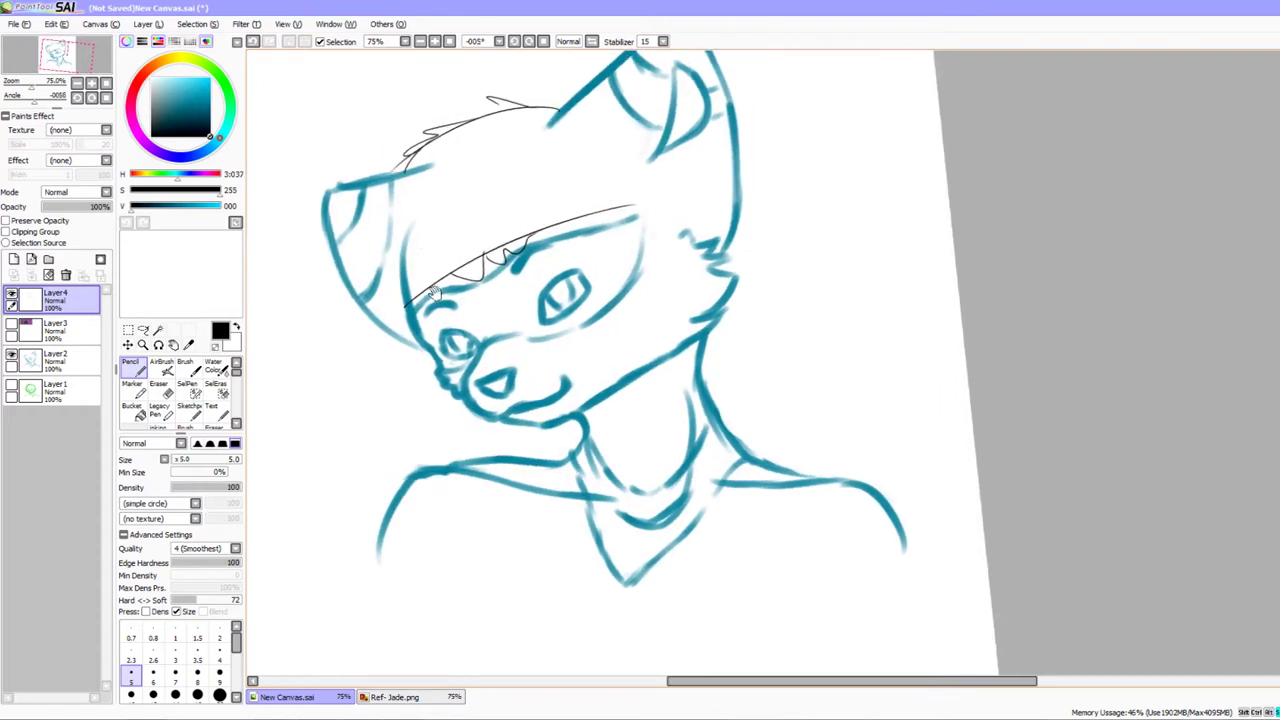
left_click_drag(547, 285, 603, 315)
mouse_move(544, 576)
left_mouse_down()
mouse_move(560, 560)
mouse_move(655, 568)
mouse_move(686, 557)
mouse_move(668, 548)
left_mouse_up()
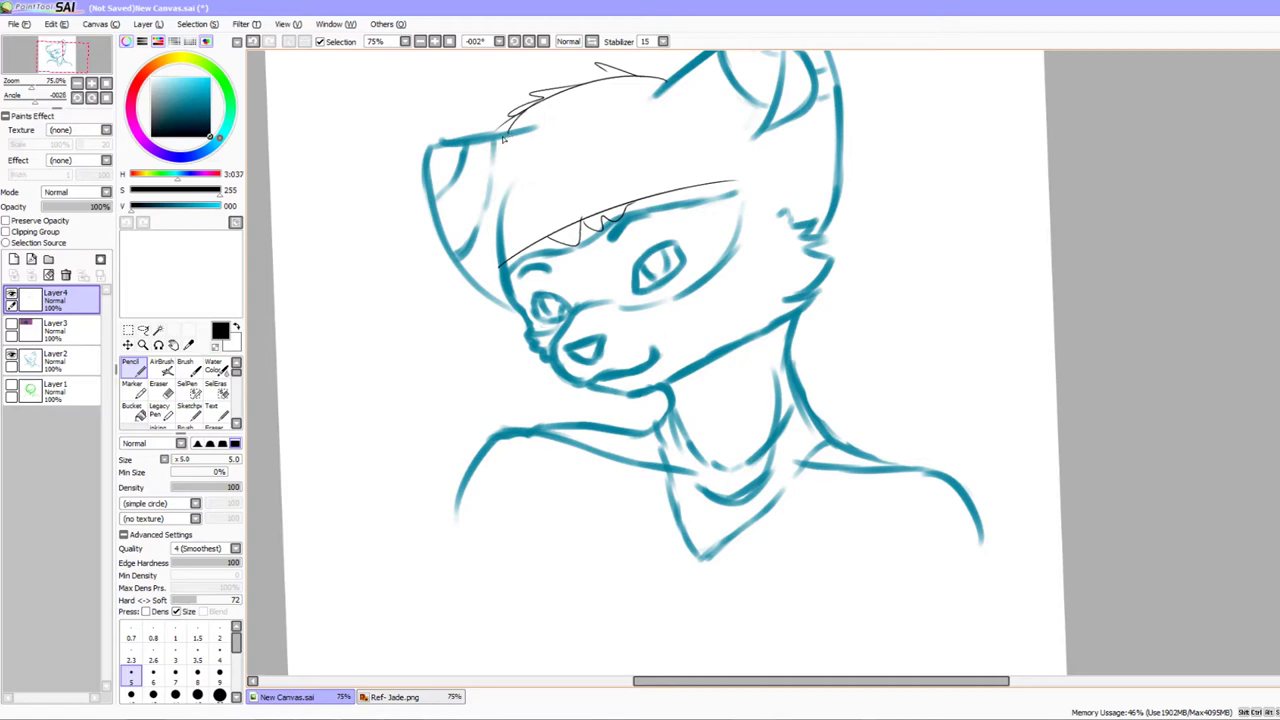
mouse_move(509, 133)
left_mouse_down()
mouse_move(498, 204)
mouse_move(475, 229)
mouse_move(483, 454)
left_mouse_up()
left_click_drag(468, 256, 490, 500)
Sketch pointed hair strands behind the near cheek fur, falling from the ear's base to the neck
left_click_drag(688, 576, 635, 614)
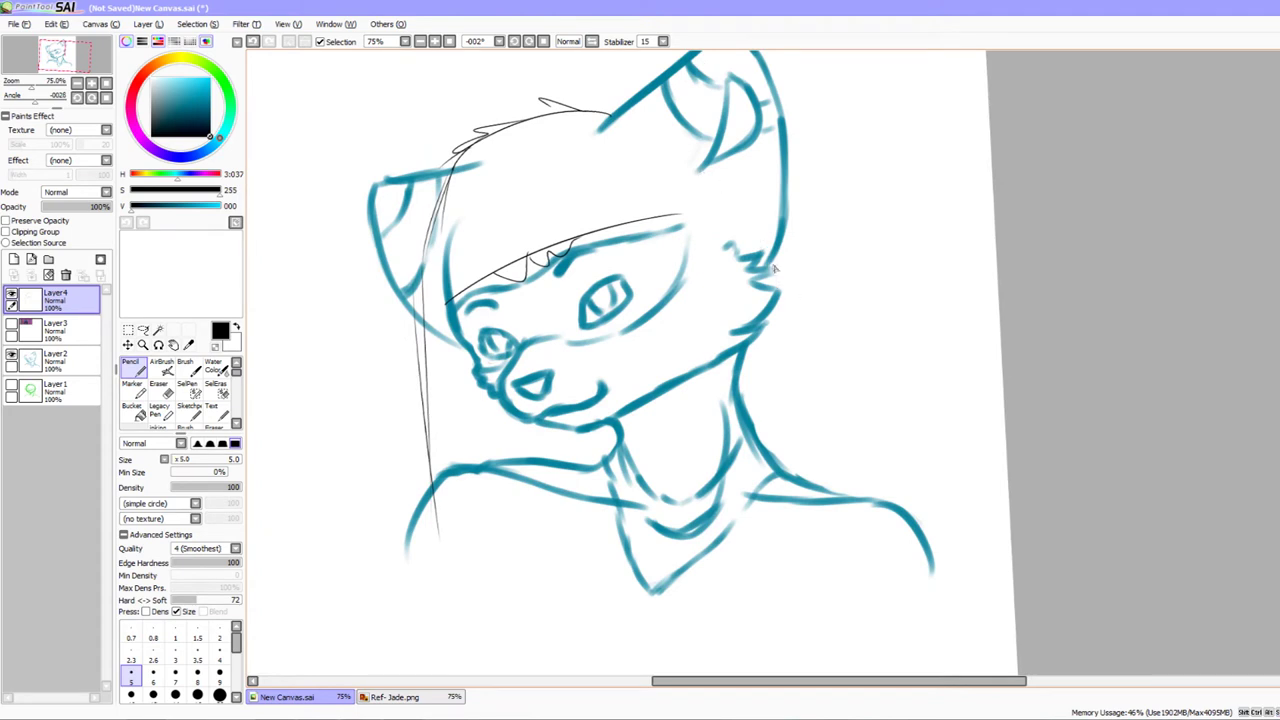
left_click_drag(750, 175, 852, 310)
key("ctrl+z")
mouse_move(784, 266)
left_mouse_down()
mouse_move(779, 459)
mouse_move(775, 401)
mouse_move(745, 538)
left_mouse_up()
left_click_drag(752, 250, 774, 420)
mouse_move(750, 346)
left_mouse_down()
mouse_move(776, 424)
mouse_move(764, 454)
left_mouse_up()
left_click_drag(760, 380, 747, 468)
left_click_drag(761, 402, 744, 467)
mouse_move(760, 473)
left_mouse_down()
mouse_move(710, 442)
mouse_move(689, 462)
left_mouse_up()
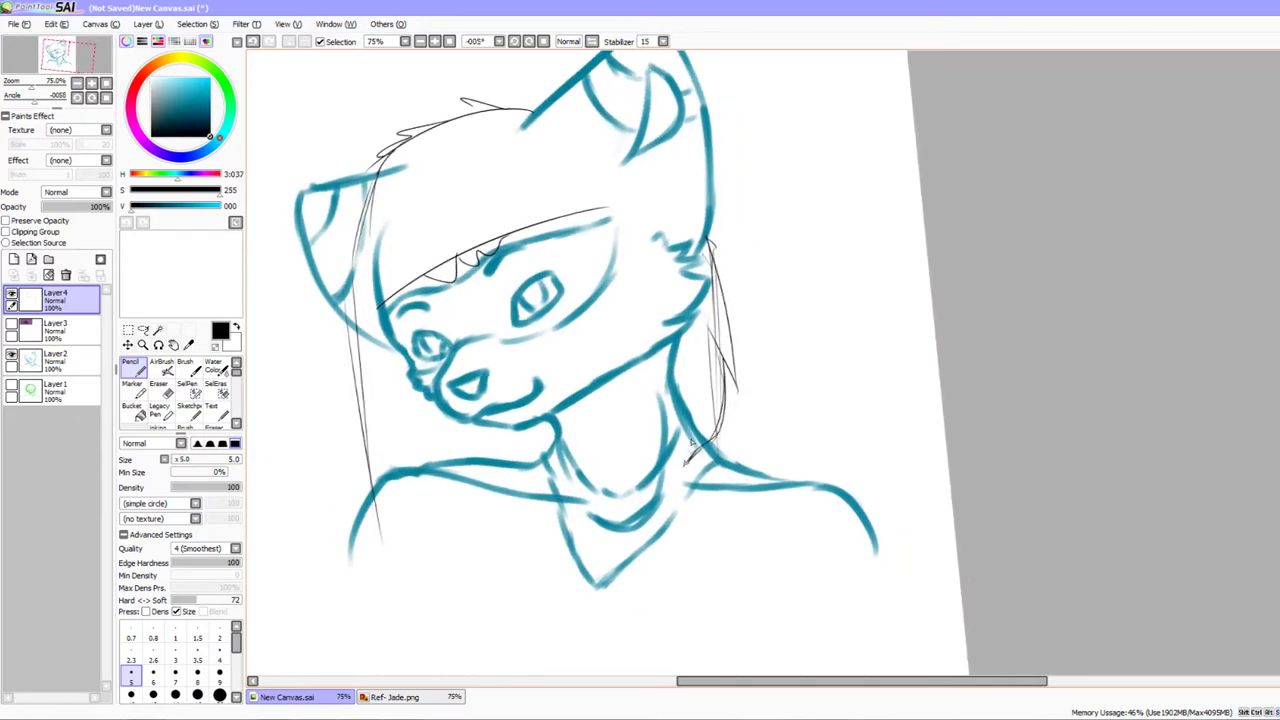
Sketch long loose lines sweeping outward from the near cheek fur at the base of the ear
left_click_drag(474, 432, 523, 420)
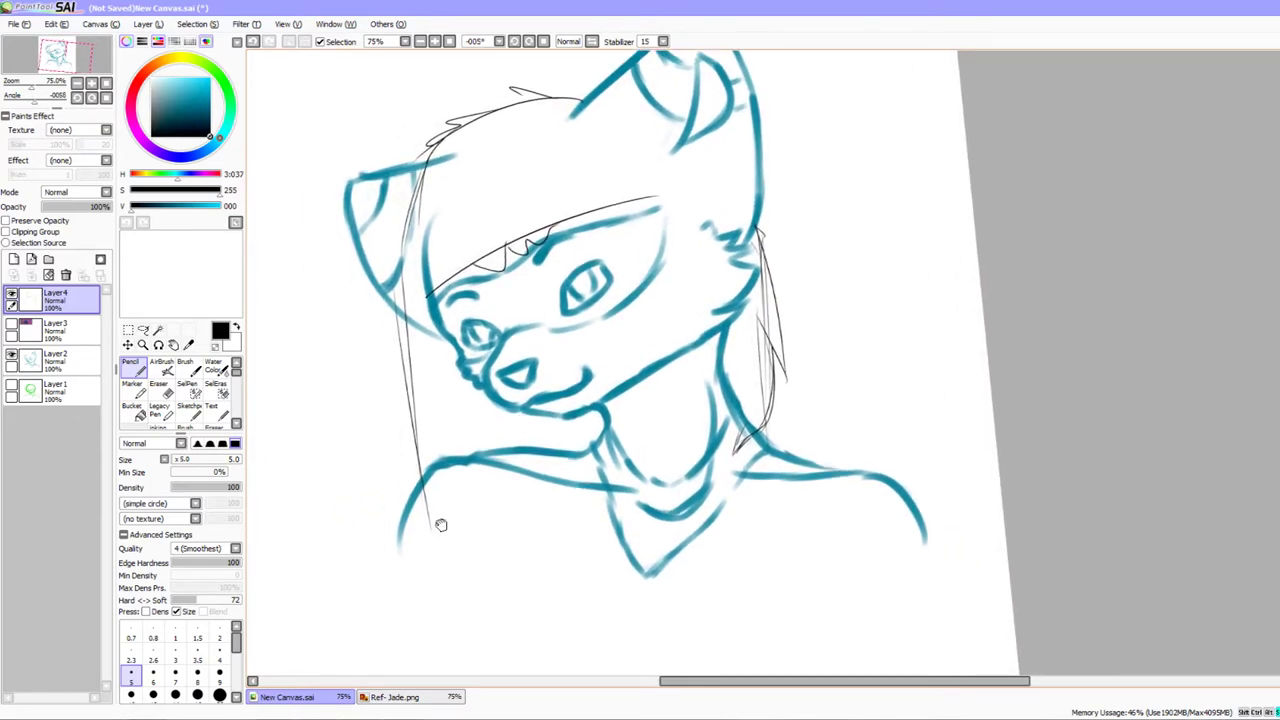
mouse_move(407, 318)
left_mouse_down()
mouse_move(426, 456)
mouse_move(578, 418)
mouse_move(588, 440)
left_mouse_up()
left_click_drag(603, 526, 601, 518)
key("ctrl+z")
mouse_move(569, 420)
left_mouse_down()
mouse_move(689, 529)
mouse_move(763, 529)
mouse_move(996, 130)
mouse_move(852, 203)
mouse_move(915, 248)
left_mouse_up()
left_click_drag(819, 420, 917, 348)
left_click_drag(811, 357, 769, 411)
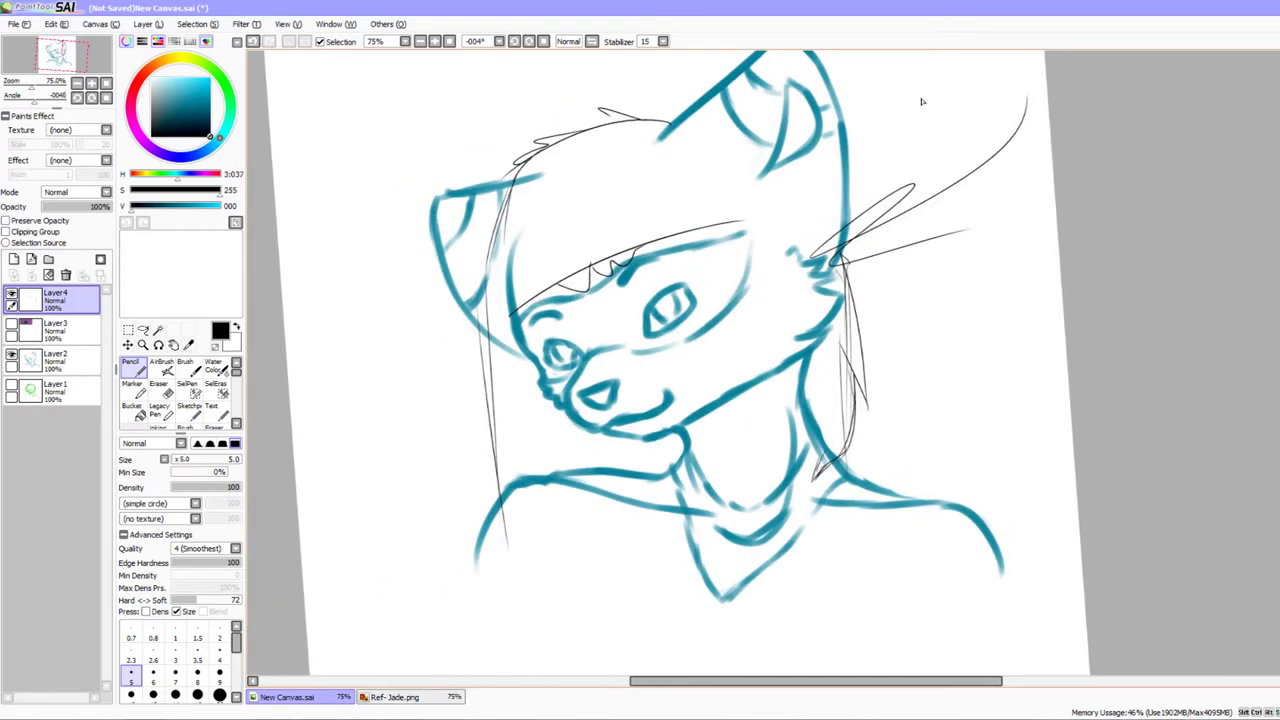
left_click_drag(551, 431, 459, 339)
mouse_move(495, 213)
left_mouse_down()
mouse_move(349, 409)
mouse_move(401, 352)
left_mouse_up()
mouse_move(389, 364)
left_mouse_down()
mouse_move(366, 546)
mouse_move(374, 480)
mouse_move(434, 379)
left_mouse_up()
mouse_move(398, 483)
left_mouse_down()
mouse_move(456, 587)
mouse_move(502, 500)
left_mouse_up()
left_click_drag(626, 562, 531, 576)
left_click_drag(800, 457, 791, 488)
left_click_drag(741, 286, 674, 426)
mouse_move(743, 340)
left_mouse_down()
mouse_move(648, 444)
mouse_move(760, 382)
left_mouse_up()
left_click_drag(839, 335, 531, 508)
key("ctrl+z")
key("ctrl+z")
key("ctrl+z")
key("ctrl+z")
key("ctrl+z")
key("ctrl+z")
key("ctrl+z")
key("ctrl+z")
key("ctrl+z")
key("ctrl+z")
left_click_drag(700, 518, 656, 597)
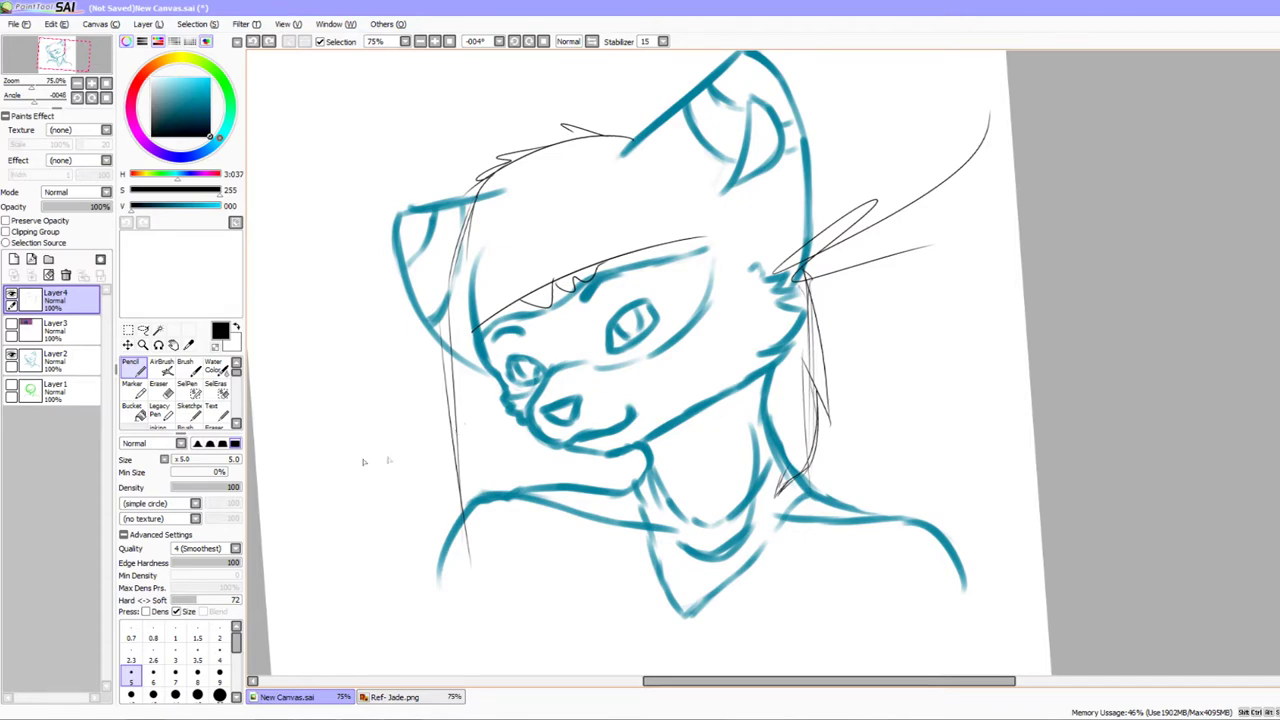
Bring up the reference sheet on Layer3 to study how the hair frames the face, and hide it again
left_click_drag(669, 404, 690, 380)
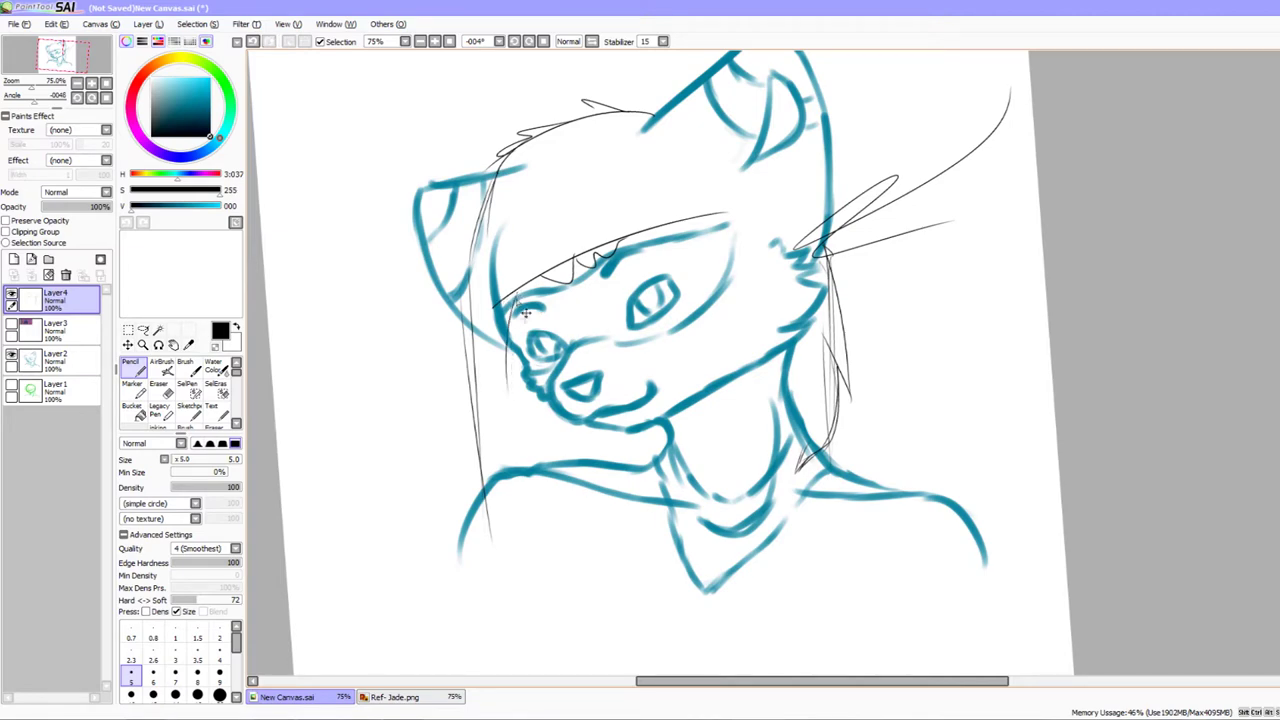
left_click(12, 330)
left_click(12, 325)
left_click_drag(291, 366, 341, 548)
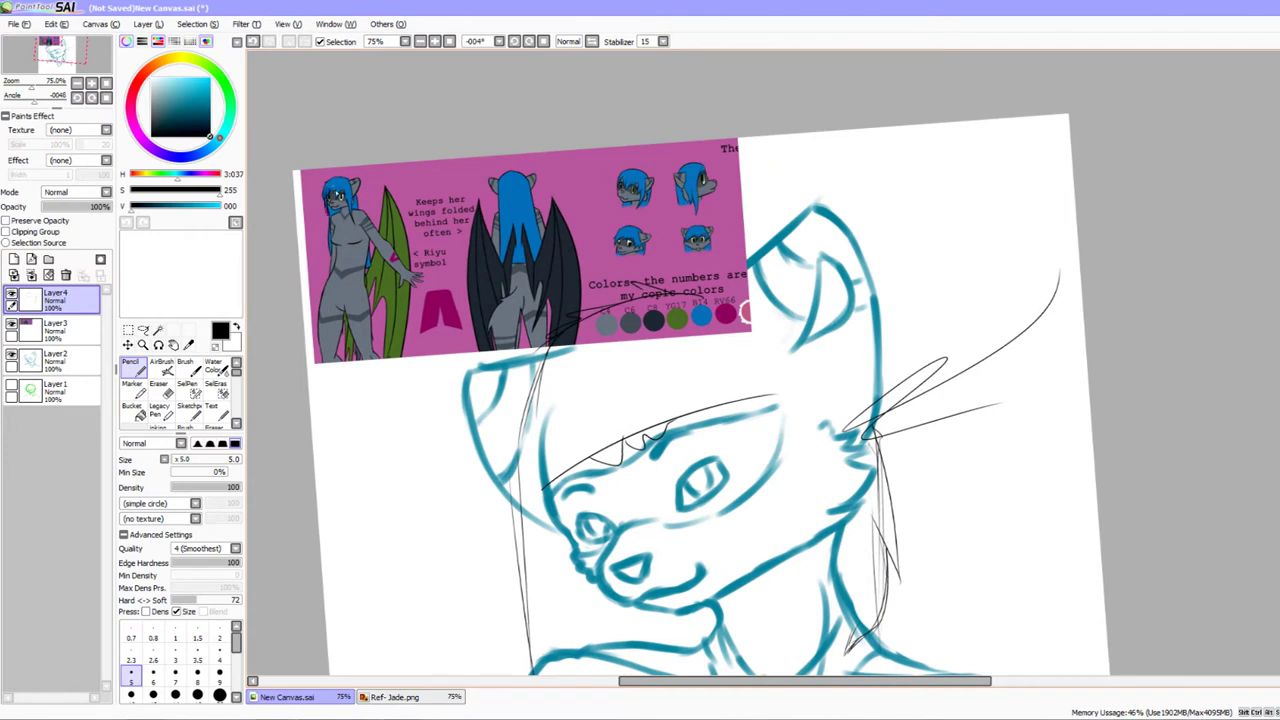
left_click_drag(346, 216, 351, 191)
key("ctrl+z")
left_click_drag(597, 441, 560, 382)
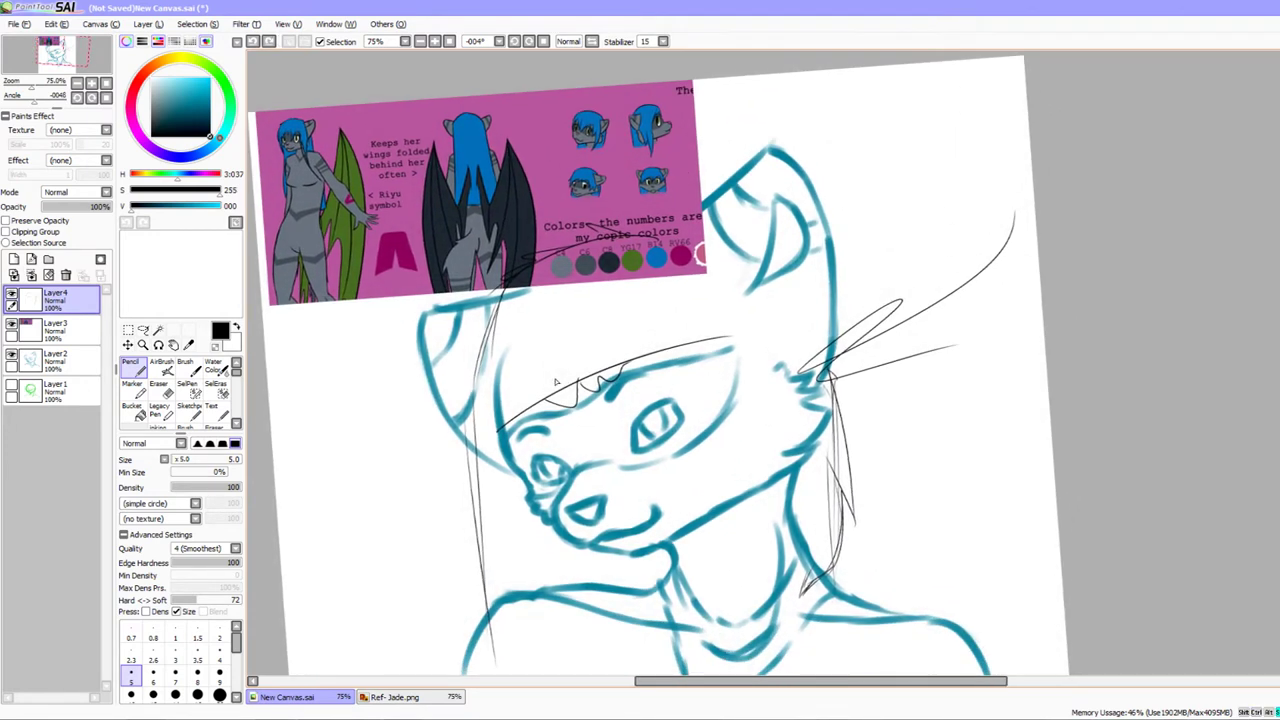
left_click_drag(583, 46, 647, 88)
left_click_drag(373, 181, 374, 190)
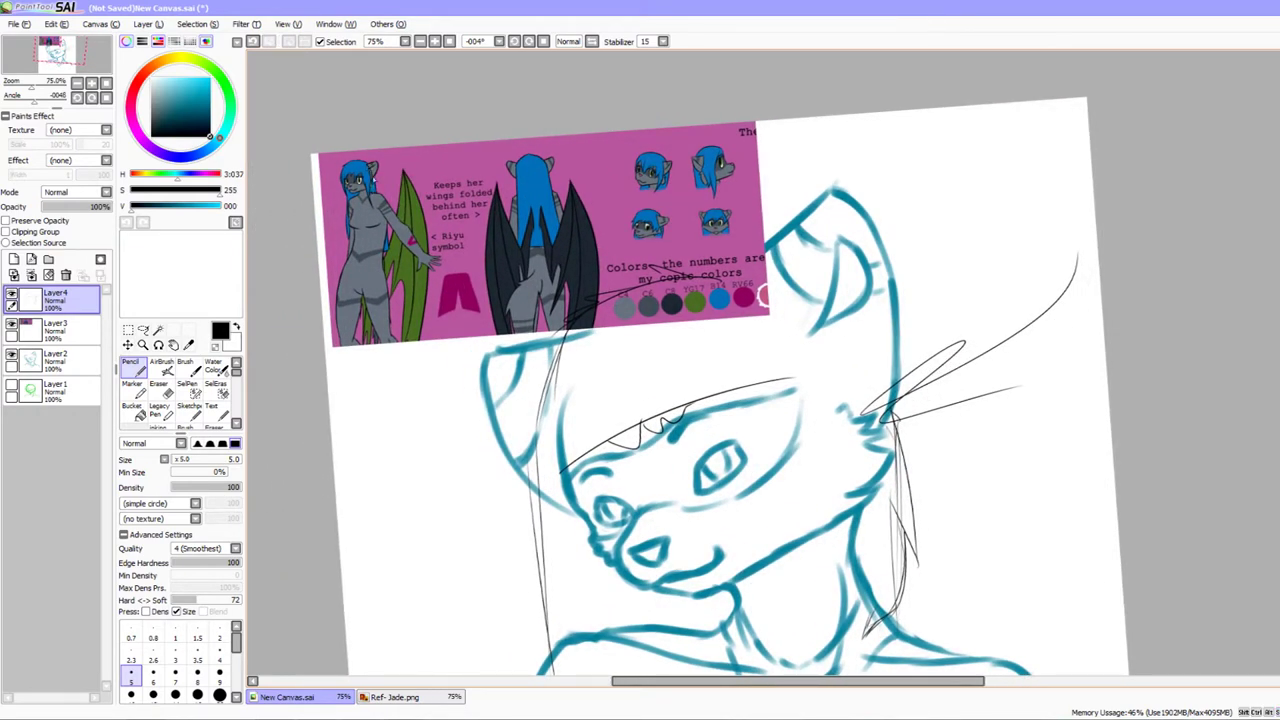
key("ctrl+z")
left_click(12, 325)
left_click_drag(636, 605, 463, 481)
Sketch a long strand falling from the fringe beside the near eye down past the jaw to the neck
mouse_move(542, 230)
left_mouse_down()
mouse_move(571, 299)
mouse_move(568, 376)
left_mouse_up()
left_click_drag(577, 260, 579, 460)
key("ctrl+z")
mouse_move(567, 322)
left_mouse_down()
mouse_move(563, 504)
mouse_move(576, 424)
left_mouse_up()
left_click_drag(595, 220, 601, 254)
key("ctrl+z")
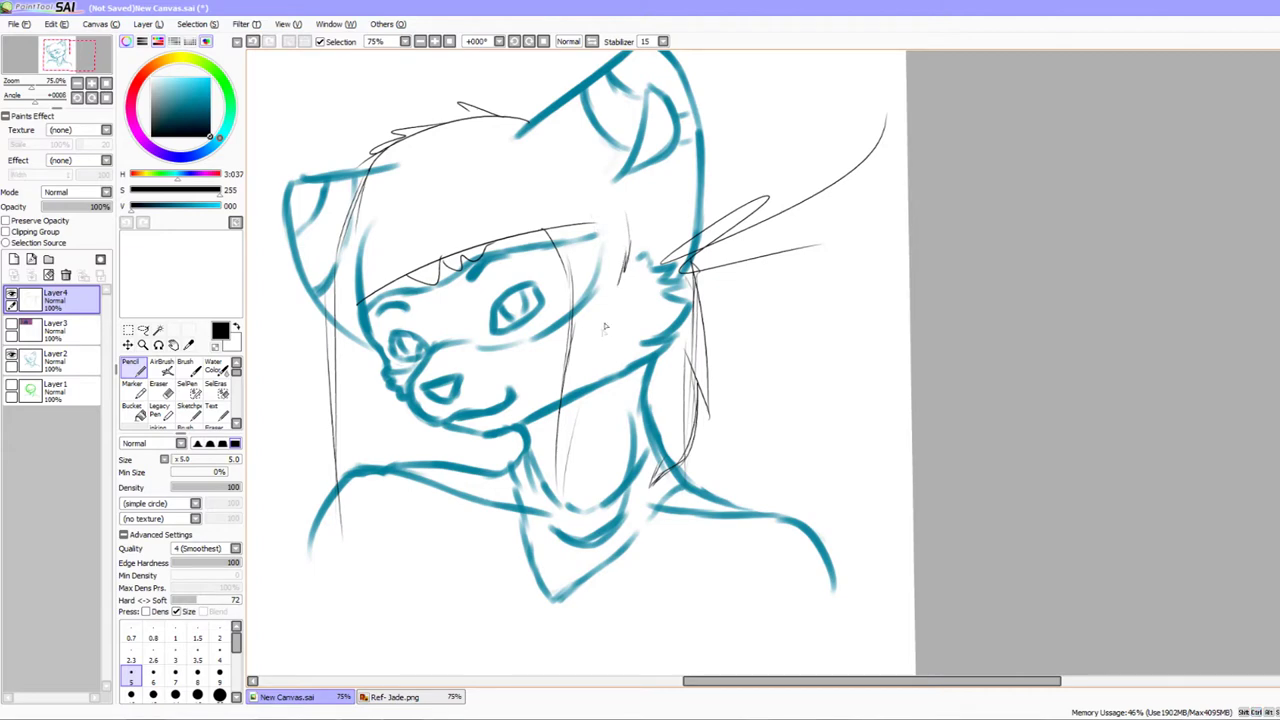
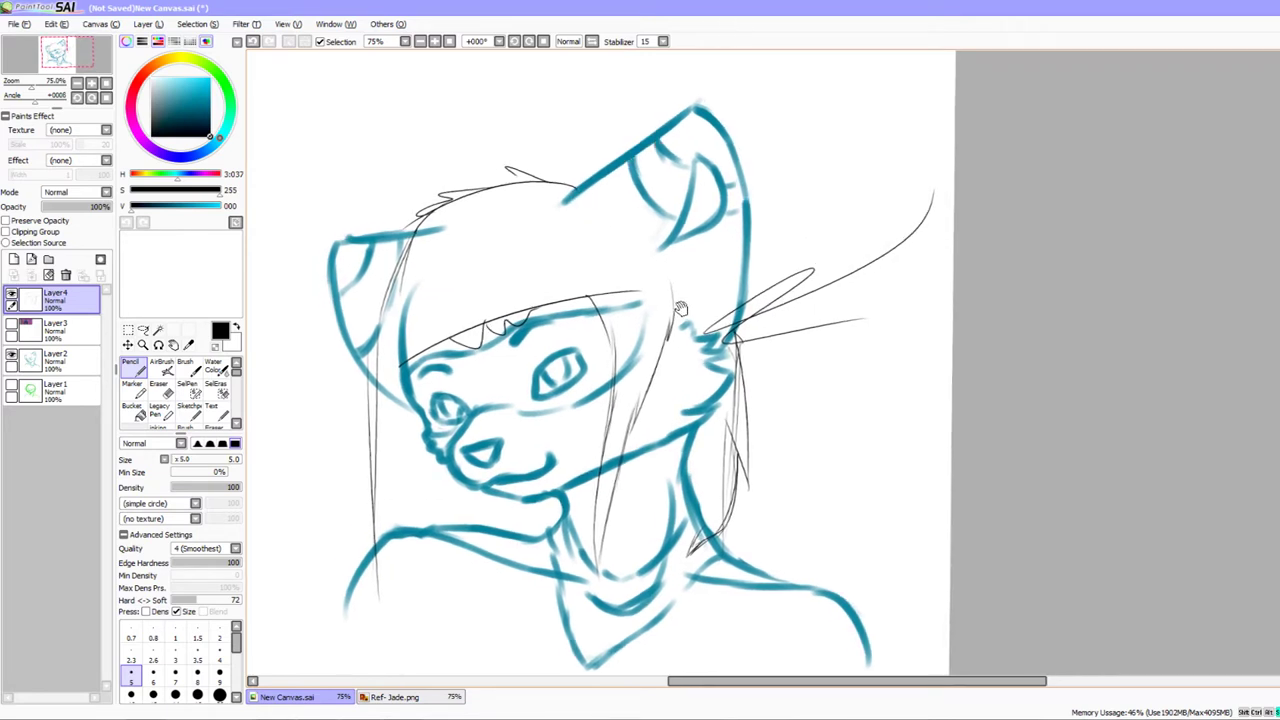
Sketch the curved hair edge from the top of the head across the near ear's base to the cheek fur
left_click_drag(559, 201, 691, 254)
key("ctrl+z")
mouse_move(557, 204)
left_mouse_down()
mouse_move(657, 256)
mouse_move(693, 323)
left_mouse_up()
key("ctrl+z")
mouse_move(842, 452)
left_mouse_down()
mouse_move(800, 520)
mouse_move(770, 517)
left_mouse_up()
Sketch the back edge of the long side lock, running from in front of the near cheek fur toward the collar
mouse_move(656, 244)
left_mouse_down()
mouse_move(688, 344)
mouse_move(677, 274)
mouse_move(698, 326)
mouse_move(684, 408)
left_mouse_up()
key("ctrl+z")
left_click_drag(662, 490, 691, 523, "alt")
mouse_move(650, 334)
left_mouse_down()
mouse_move(654, 401)
mouse_move(630, 368)
mouse_move(588, 488)
left_mouse_up()
left_click_drag(615, 418, 592, 490)
mouse_move(600, 593)
left_mouse_down("alt")
mouse_move(626, 557)
mouse_move(654, 569)
mouse_move(648, 587)
left_mouse_up("alt")
mouse_move(666, 222)
left_mouse_down()
mouse_move(593, 430)
mouse_move(590, 562)
left_mouse_up()
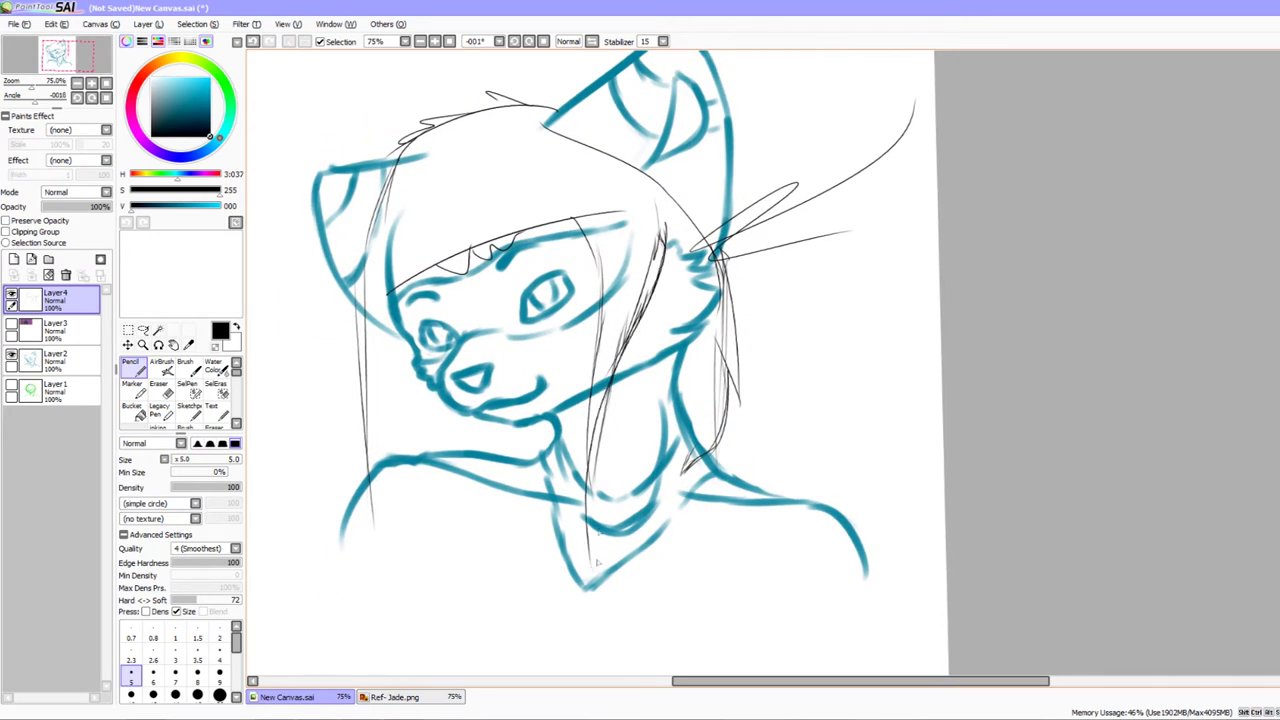
mouse_move(561, 206)
left_mouse_down()
mouse_move(582, 246)
mouse_move(590, 568)
left_mouse_up()
key("ctrl+z")
key("ctrl+z")
Reinforce the side lock beside the near cheek with several overlapping strand strokes
left_click_drag(676, 240, 648, 303)
mouse_move(656, 331)
left_mouse_down()
mouse_move(670, 330)
mouse_move(617, 389)
left_mouse_up()
left_click_drag(674, 230, 620, 383)
mouse_move(640, 294)
left_mouse_down()
mouse_move(610, 488)
mouse_move(644, 499)
left_mouse_up()
Add inner hair strands along the far side of the face, hanging from the fringe beside the muzzle
mouse_move(448, 307)
left_mouse_down()
mouse_move(440, 291)
mouse_move(442, 404)
mouse_move(425, 265)
left_mouse_up()
left_click_drag(461, 499, 446, 513)
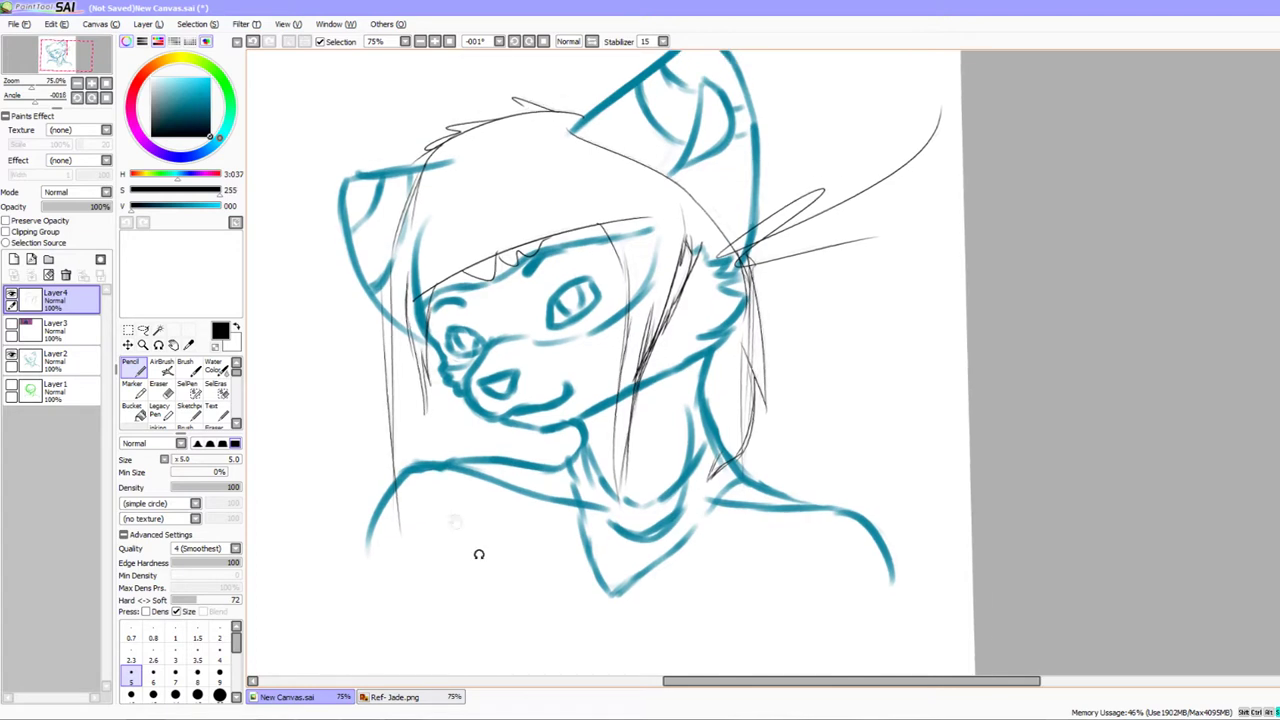
left_click_drag(480, 554, 488, 566)
mouse_move(427, 341)
left_mouse_down()
mouse_move(454, 288)
mouse_move(626, 255)
left_mouse_up()
key("ctrl+z")
left_click_drag(683, 535, 711, 547)
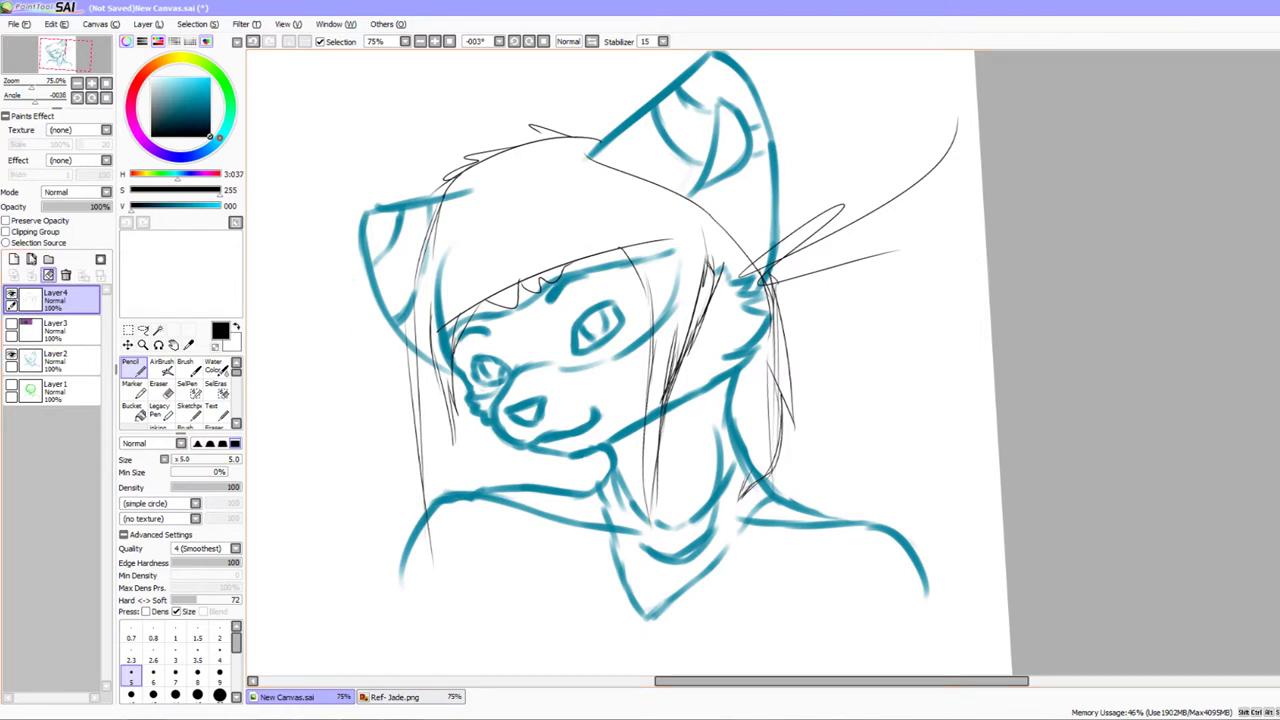
Lower the opacity of the rough hair sketch on Layer4 to 16%
left_click(12, 296)
left_click(12, 296)
mouse_move(106, 207)
left_mouse_down()
mouse_move(46, 208)
mouse_move(55, 223)
left_mouse_up()
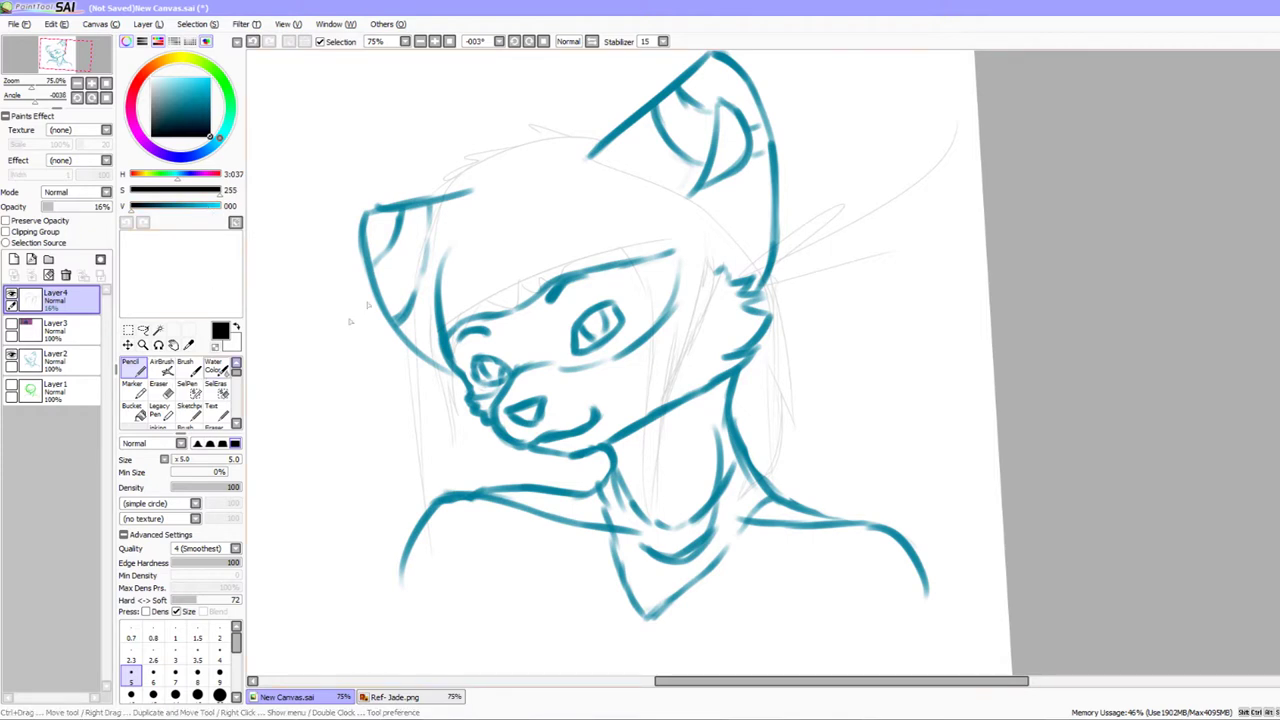
Pick up the blue line colour for the size 13 Brush, and add a new layer above the faded hair sketch
right_click(376, 285)
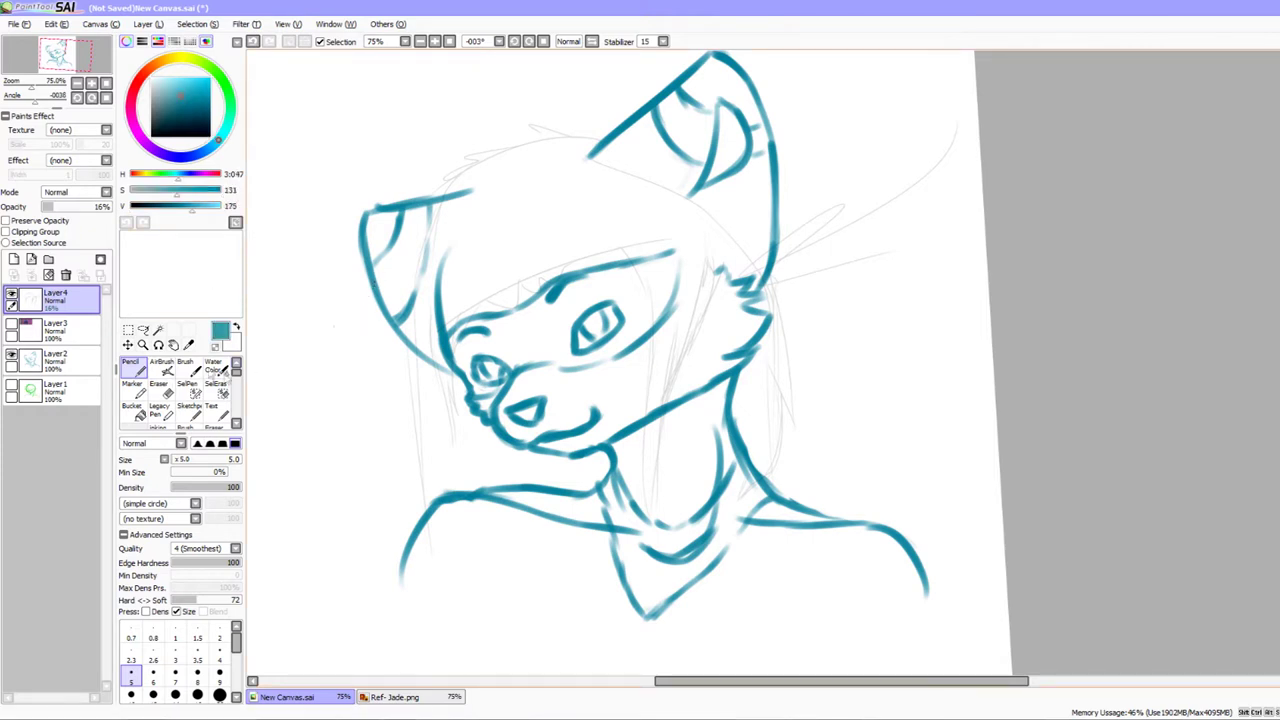
left_click(185, 427)
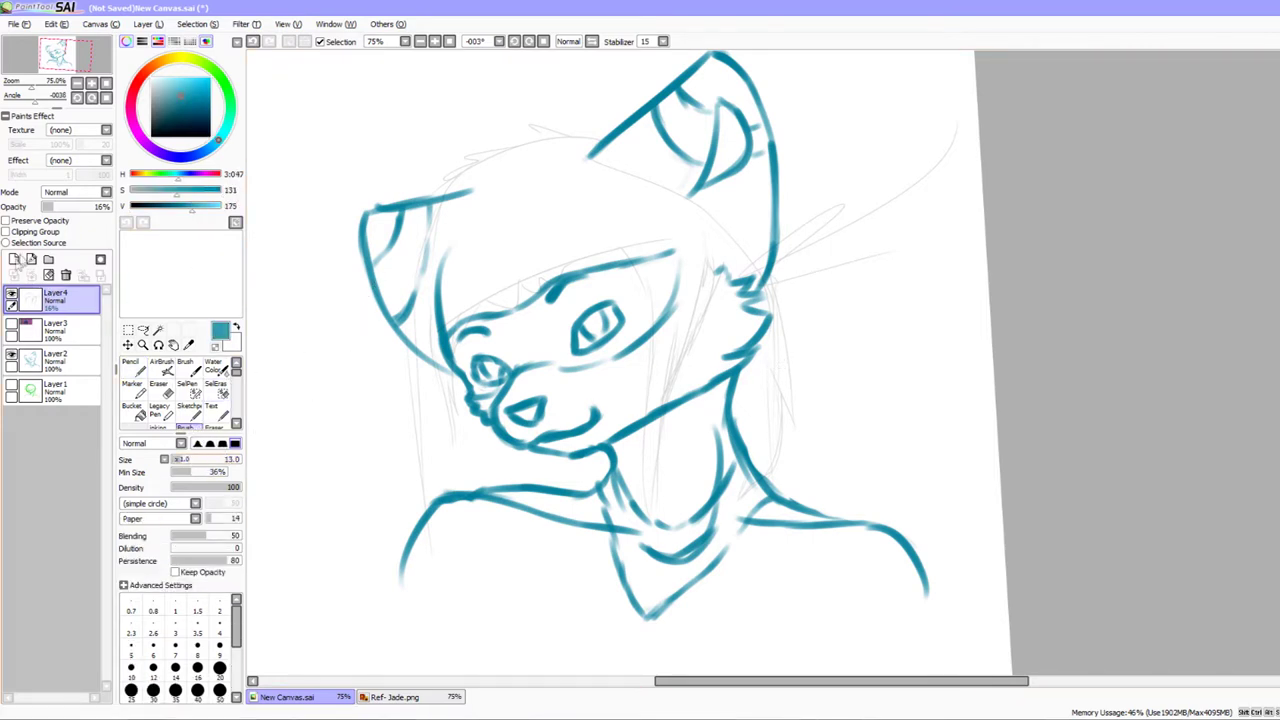
left_click(14, 259)
left_click_drag(550, 515, 531, 513)
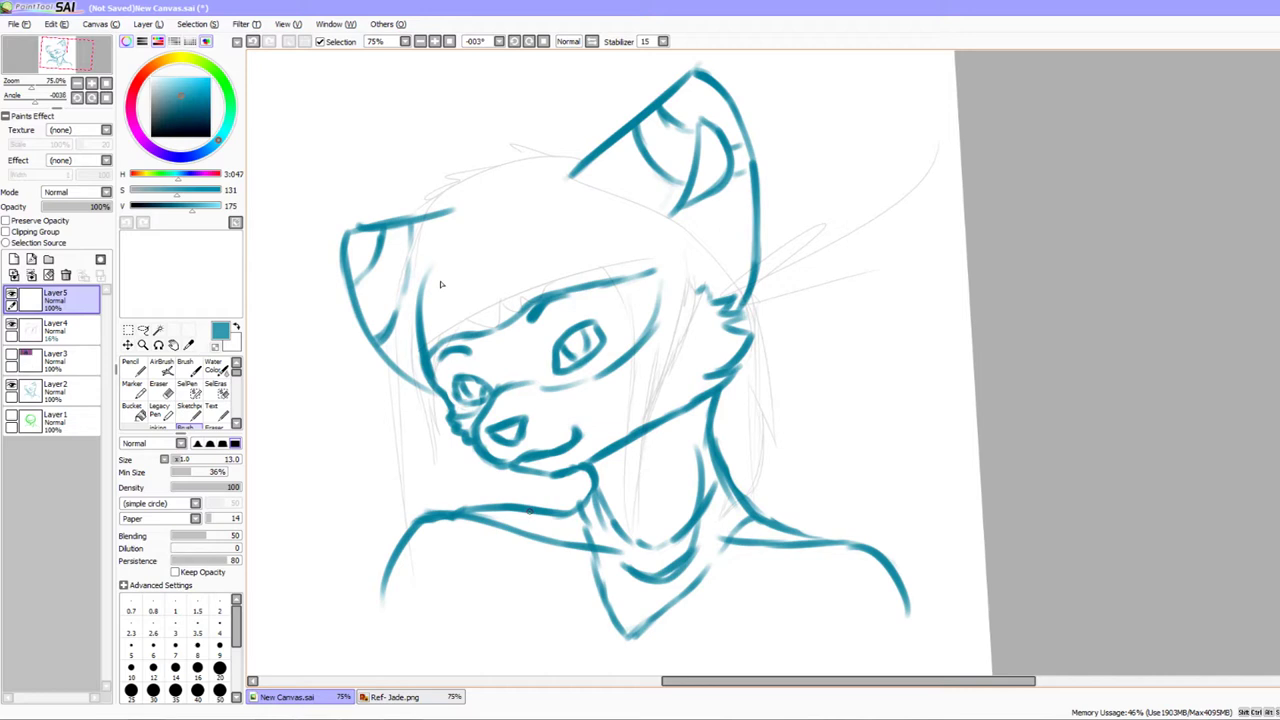
left_click_drag(536, 507, 522, 490)
left_click_drag(537, 447, 539, 440)
Try drawing the fringe line across the forehead in blue on the new layer
left_click_drag(414, 322, 679, 231)
key("ctrl+z")
left_click_drag(516, 382, 514, 374)
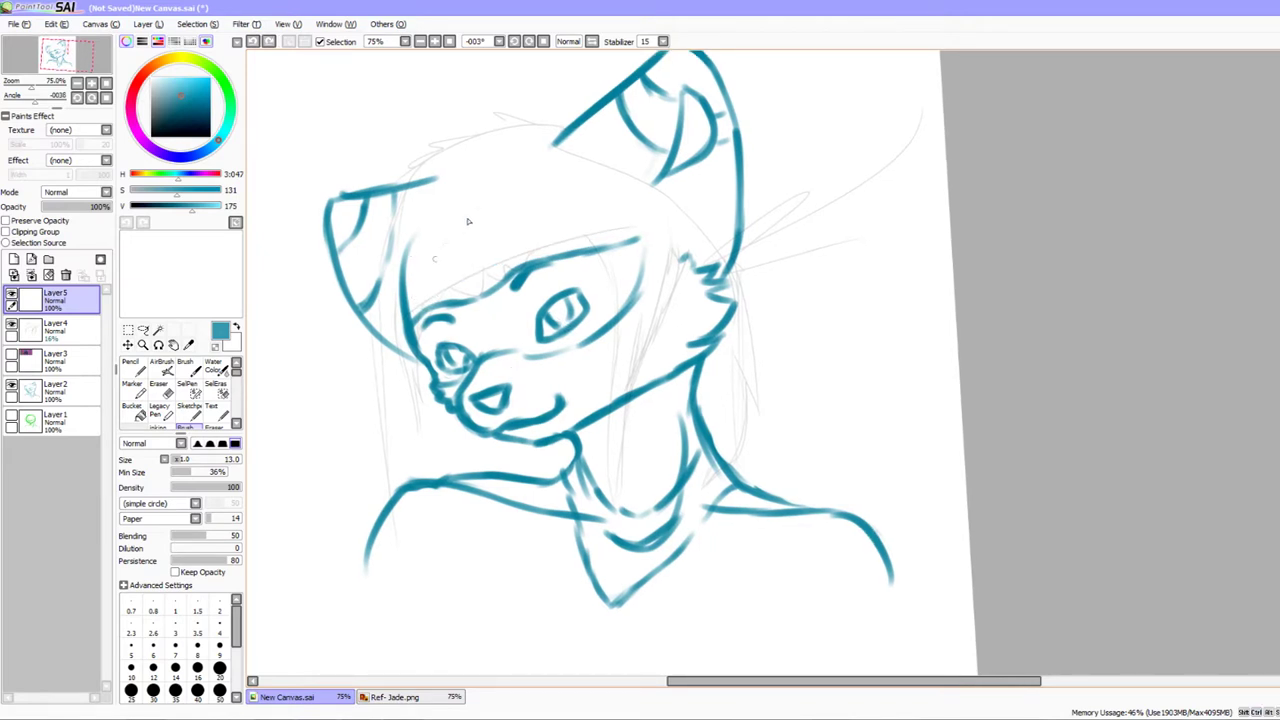
left_click_drag(412, 290, 505, 212)
mouse_move(458, 265)
left_mouse_down()
mouse_move(526, 241)
mouse_move(550, 195)
left_mouse_up()
key("ctrl+z")
key("ctrl+z")
key("ctrl+z")
key("ctrl+z")
scroll(394, 183, "down", 1)
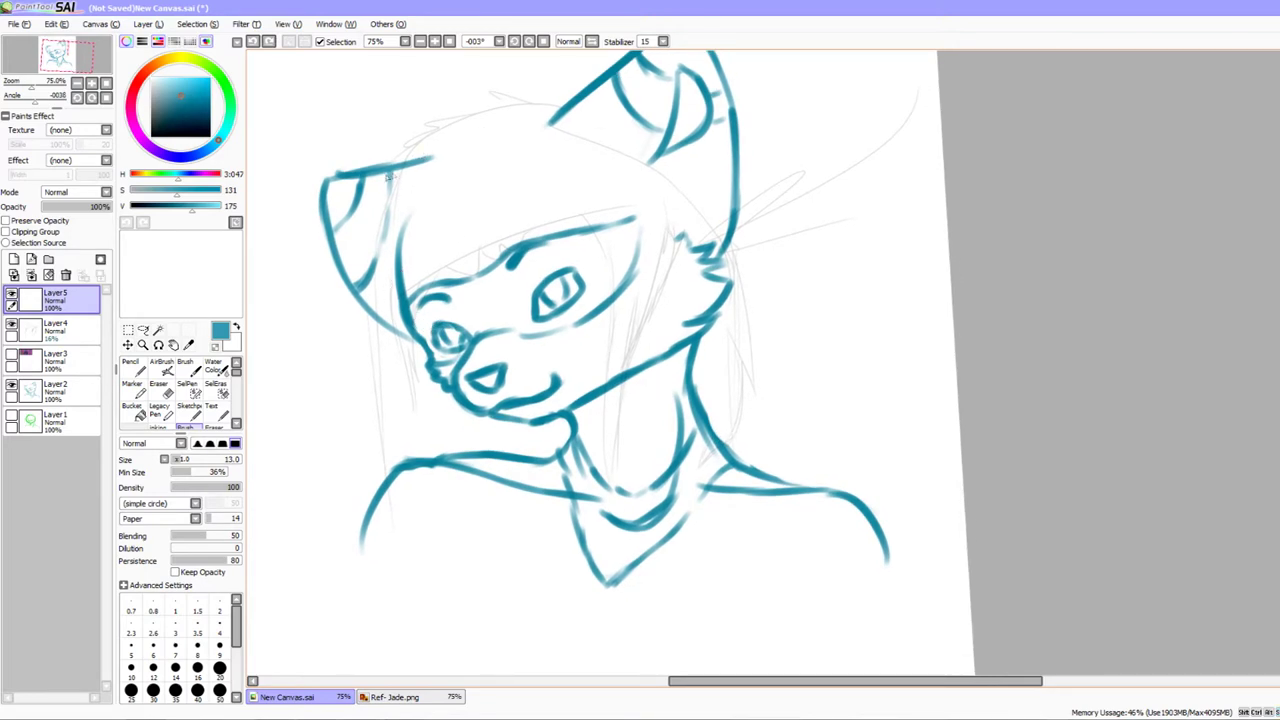
scroll(420, 160, "left", 1)
mouse_move(417, 168)
left_mouse_down()
mouse_move(388, 376)
mouse_move(420, 176)
mouse_move(384, 332)
mouse_move(412, 510)
left_mouse_up()
key("ctrl+z")
key("ctrl+z")
key("ctrl+z")
key("ctrl+z")
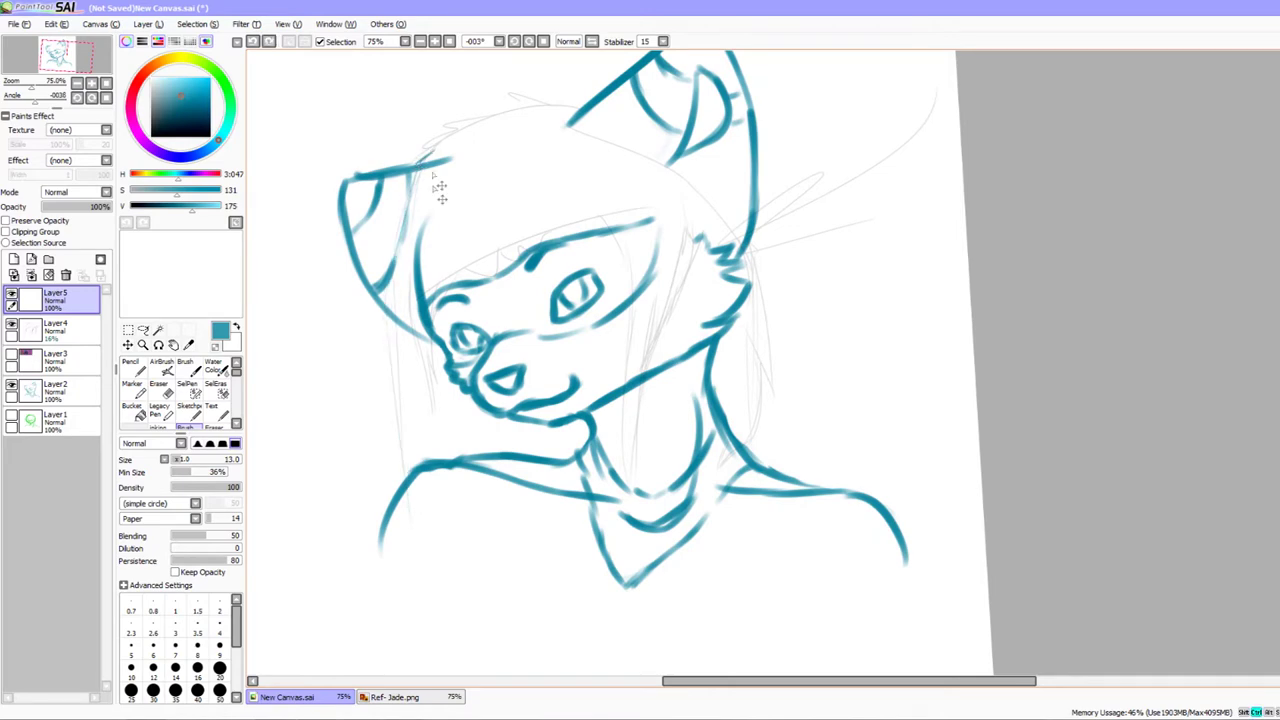
left_click_drag(451, 287, 434, 286)
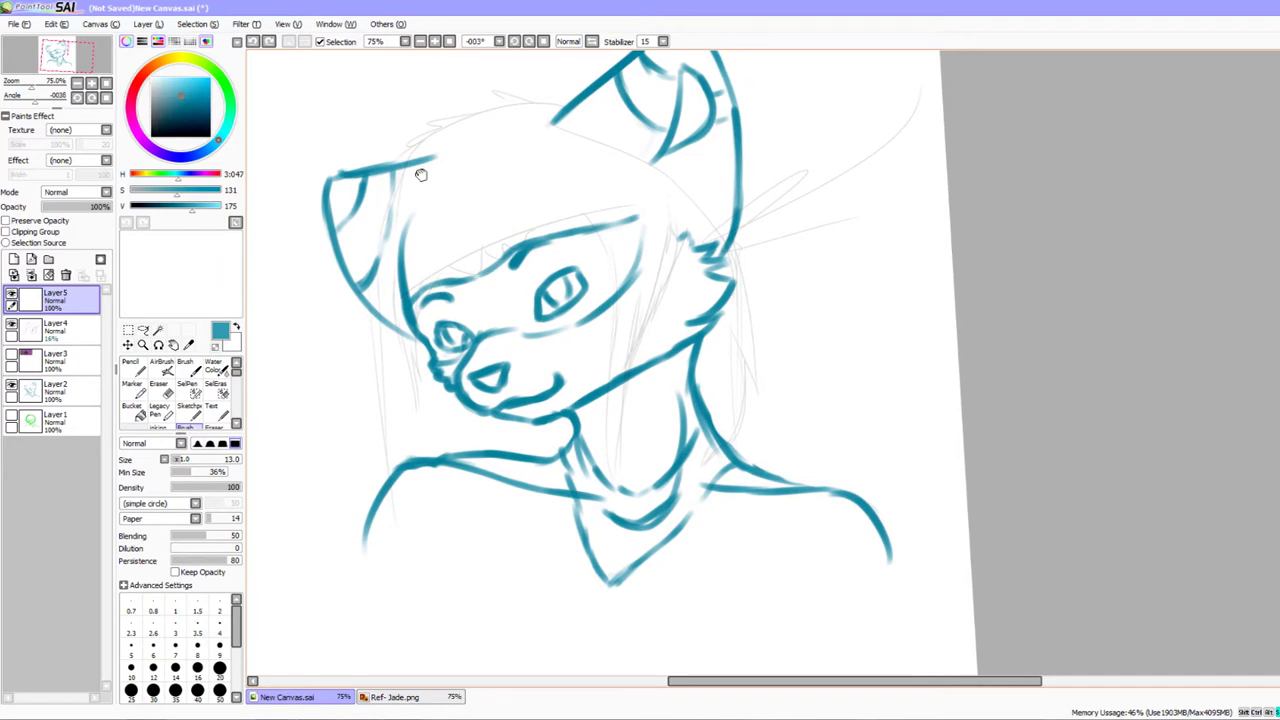
left_click_drag(425, 160, 436, 155)
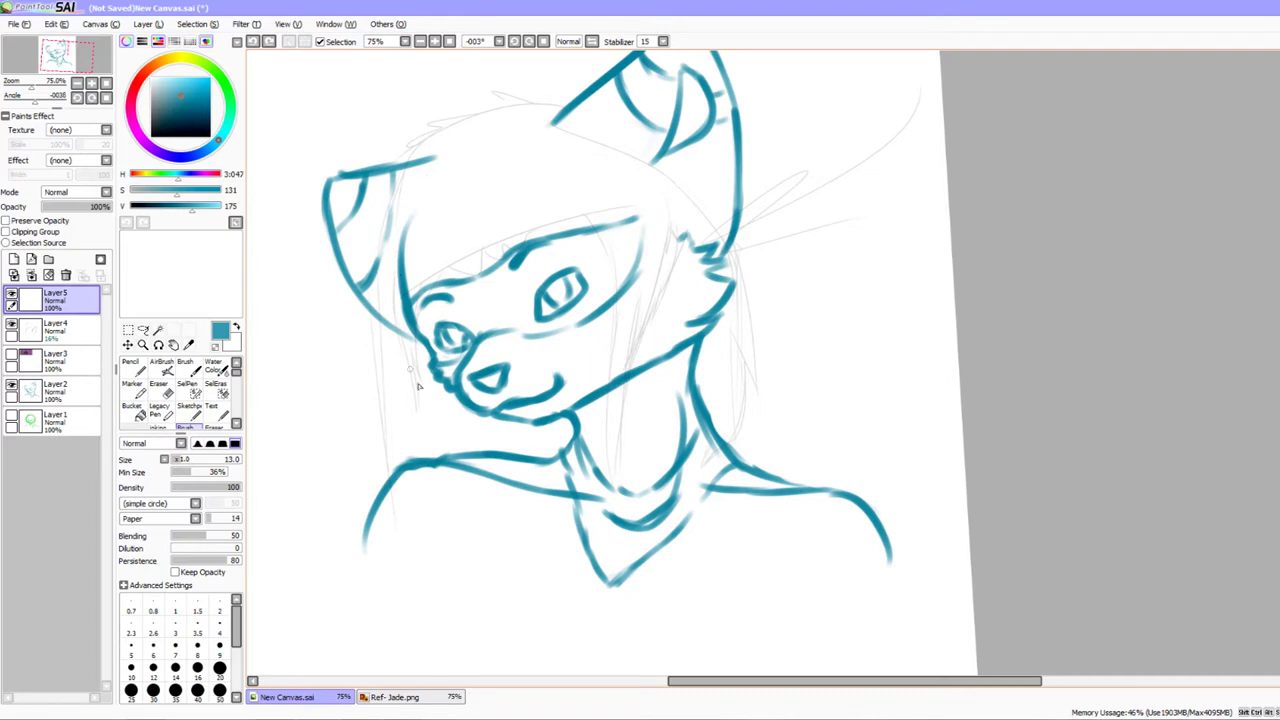
mouse_move(412, 396)
left_mouse_down()
mouse_move(392, 208)
mouse_move(410, 186)
left_mouse_up()
key("ctrl+z")
key("ctrl+z")
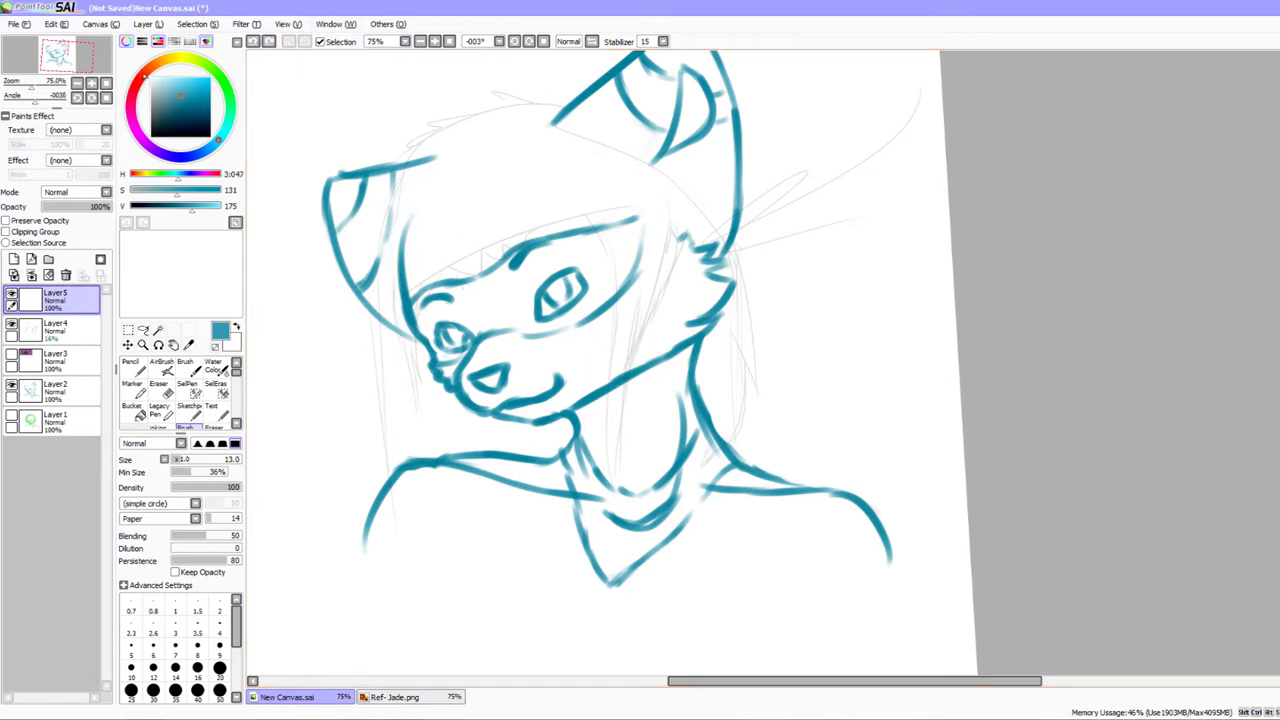
Change the brush colour to a strong red with saturation 254 and value 196
left_click(137, 83)
left_click(206, 207)
left_click(219, 191)
left_click_drag(205, 215, 199, 215)
Draw the outer hair line in red from the head above the far ear down past the muzzle, with short flicks at the ear base
left_click_drag(412, 405, 388, 275)
key("ctrl+z")
mouse_move(413, 408)
left_mouse_down()
mouse_move(394, 268)
mouse_move(408, 198)
left_mouse_up()
key("ctrl+z")
key("ctrl+z")
left_click_drag(400, 345, 398, 214)
left_click_drag(393, 275, 429, 154)
left_click_drag(408, 200, 437, 139)
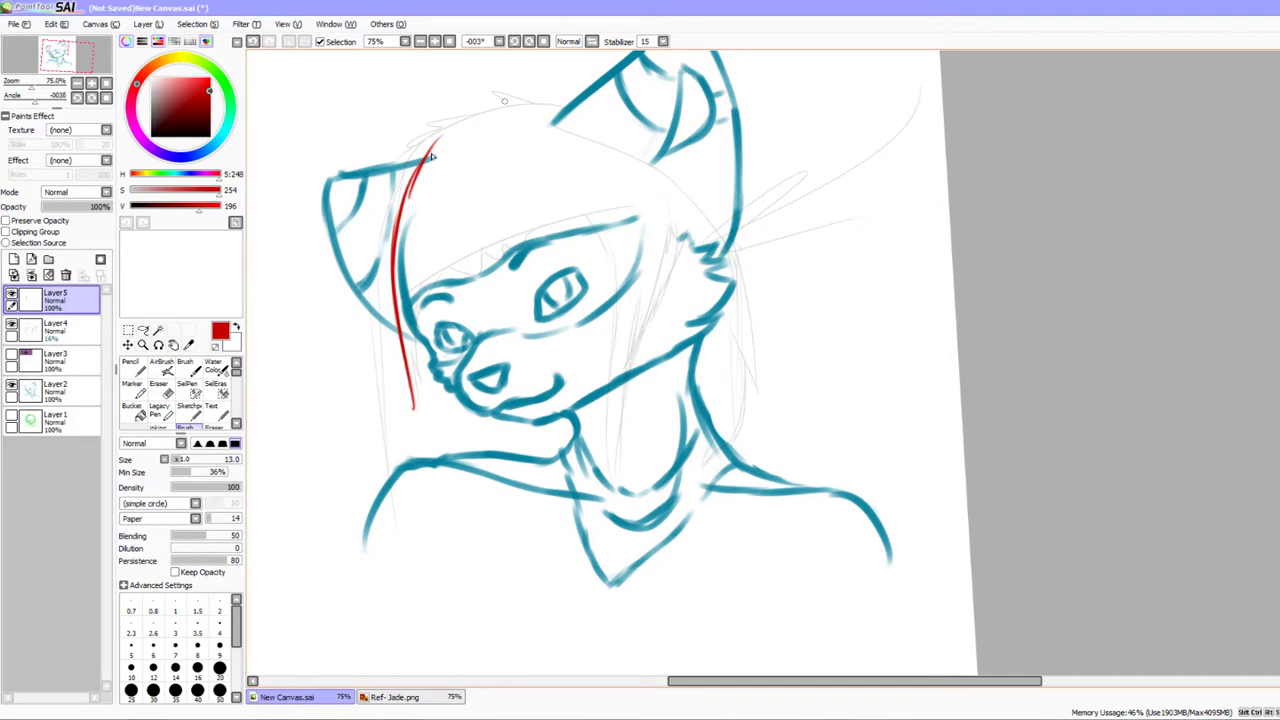
left_click_drag(394, 180, 433, 147)
left_click_drag(411, 215, 402, 217)
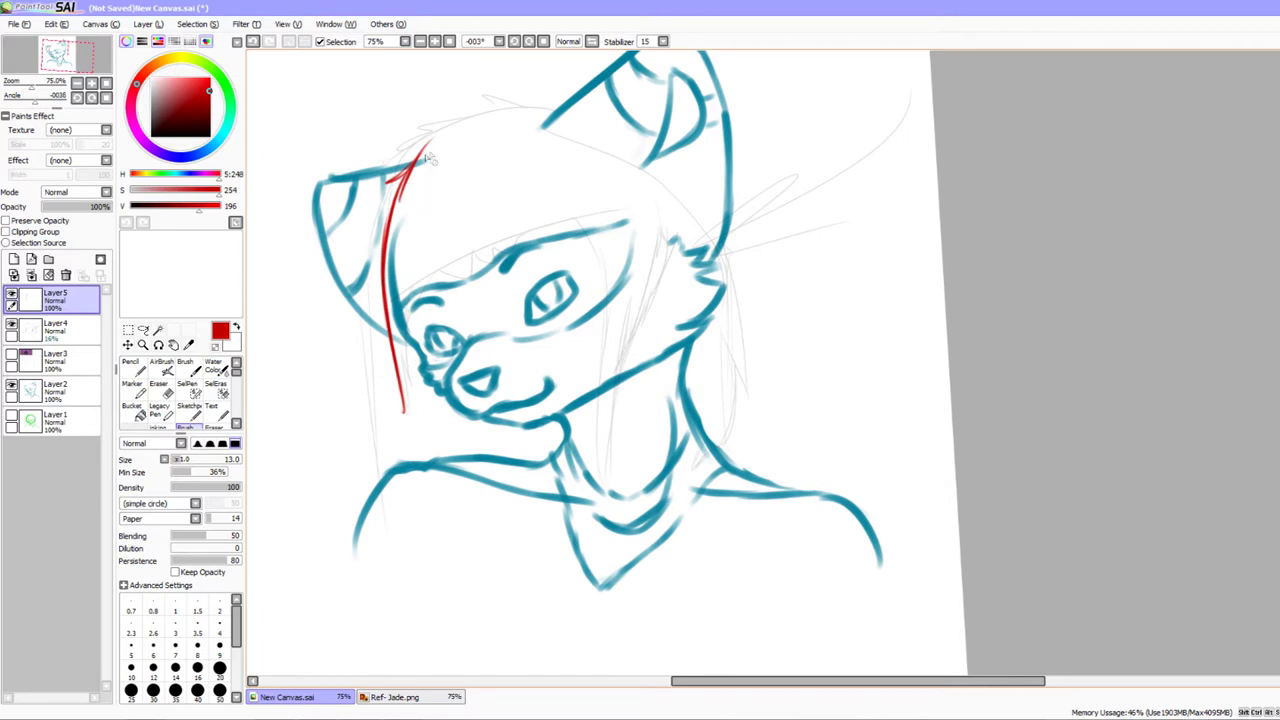
mouse_move(416, 167)
left_mouse_down()
mouse_move(396, 370)
mouse_move(414, 460)
left_mouse_up()
key("ctrl+z")
mouse_move(452, 136)
left_mouse_down()
mouse_move(424, 390)
mouse_move(430, 526)
left_mouse_up()
key("ctrl+z")
left_click_drag(519, 122, 498, 182)
mouse_move(480, 107)
left_mouse_down()
mouse_move(507, 125)
mouse_move(503, 144)
mouse_move(456, 176)
mouse_move(466, 208)
mouse_move(554, 208)
mouse_move(553, 149)
left_mouse_up()
key("ctrl+z")
key("ctrl+z")
key("ctrl+z")
key("ctrl+z")
key("ctrl+z")
key("ctrl+z")
key("ctrl+z")
Mark the parting with a short red curve on the crown and draw arrows around it showing which way the hair flows
mouse_move(503, 119)
left_mouse_down()
mouse_move(413, 123)
mouse_move(455, 102)
left_mouse_up()
mouse_move(478, 192)
left_mouse_down()
mouse_move(416, 217)
mouse_move(458, 218)
left_mouse_up()
mouse_move(556, 169)
left_mouse_down()
mouse_move(609, 174)
mouse_move(576, 186)
mouse_move(558, 220)
mouse_move(560, 192)
left_mouse_up()
mouse_move(510, 179)
left_mouse_down()
mouse_move(468, 252)
mouse_move(486, 236)
left_mouse_up()
mouse_move(541, 111)
left_mouse_down()
mouse_move(554, 105)
mouse_move(544, 109)
left_mouse_up()
mouse_move(652, 290)
left_mouse_down()
mouse_move(674, 526)
mouse_move(519, 214)
left_mouse_up()
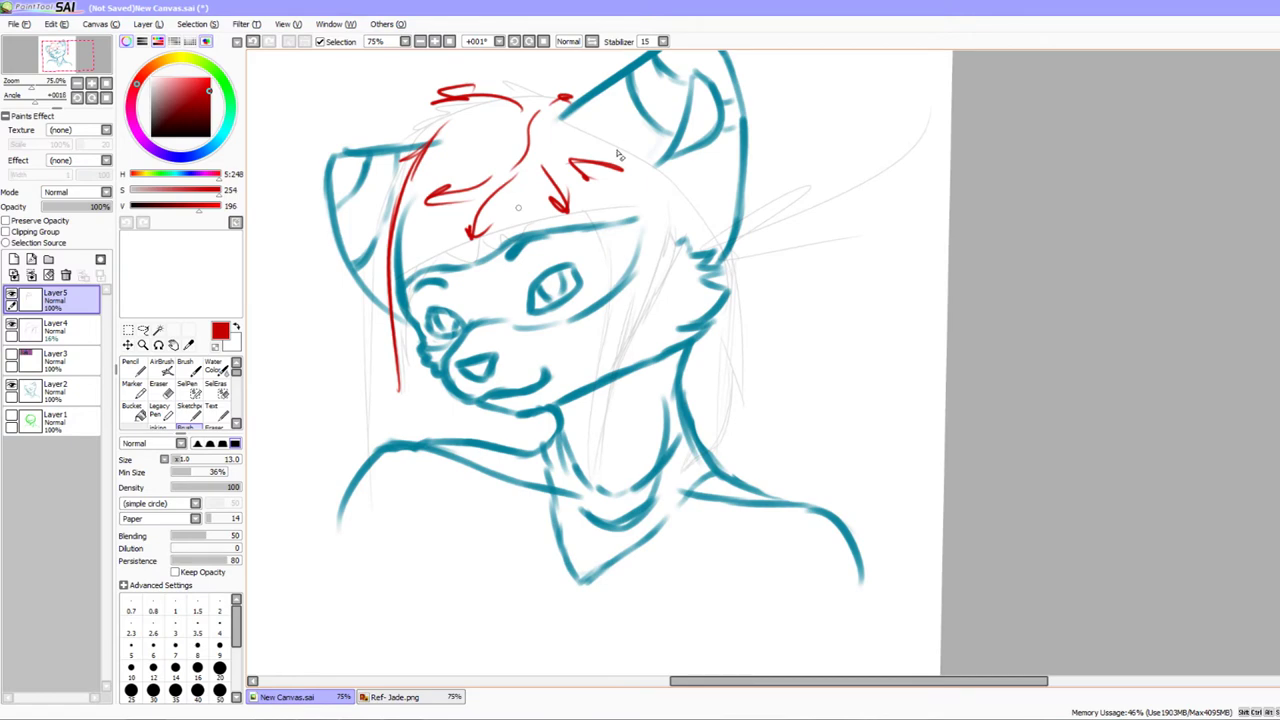
Remove the hair-flow arrows around the parting, keeping the parting curve and the outer hair line
key("e")
mouse_move(614, 193)
left_mouse_down()
mouse_move(644, 277)
mouse_move(578, 303)
mouse_move(612, 175)
mouse_move(520, 185)
mouse_move(528, 200)
mouse_move(480, 272)
mouse_move(525, 288)
mouse_move(502, 295)
mouse_move(509, 320)
mouse_move(496, 314)
left_mouse_up()
key("b")
mouse_move(506, 364)
left_mouse_down()
mouse_move(500, 337)
mouse_move(482, 369)
left_mouse_up()
left_click_drag(539, 187, 507, 252)
key("ctrl+z")
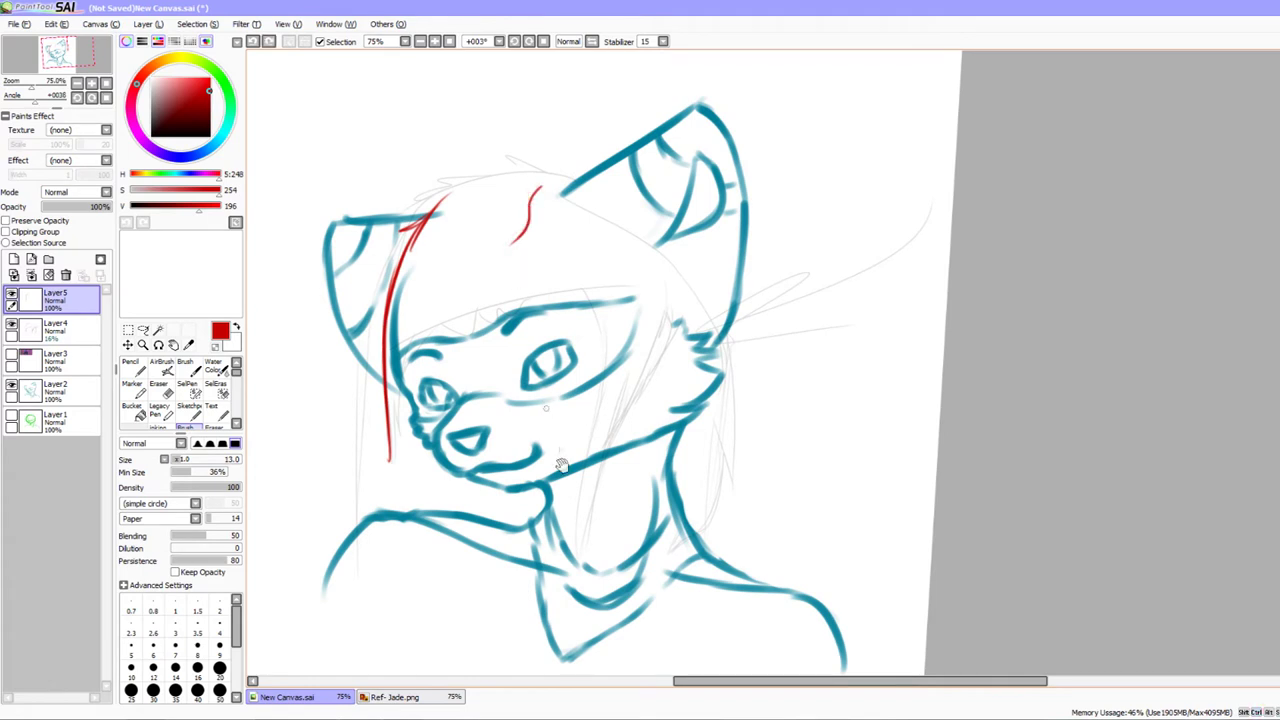
left_click_drag(563, 466, 536, 286)
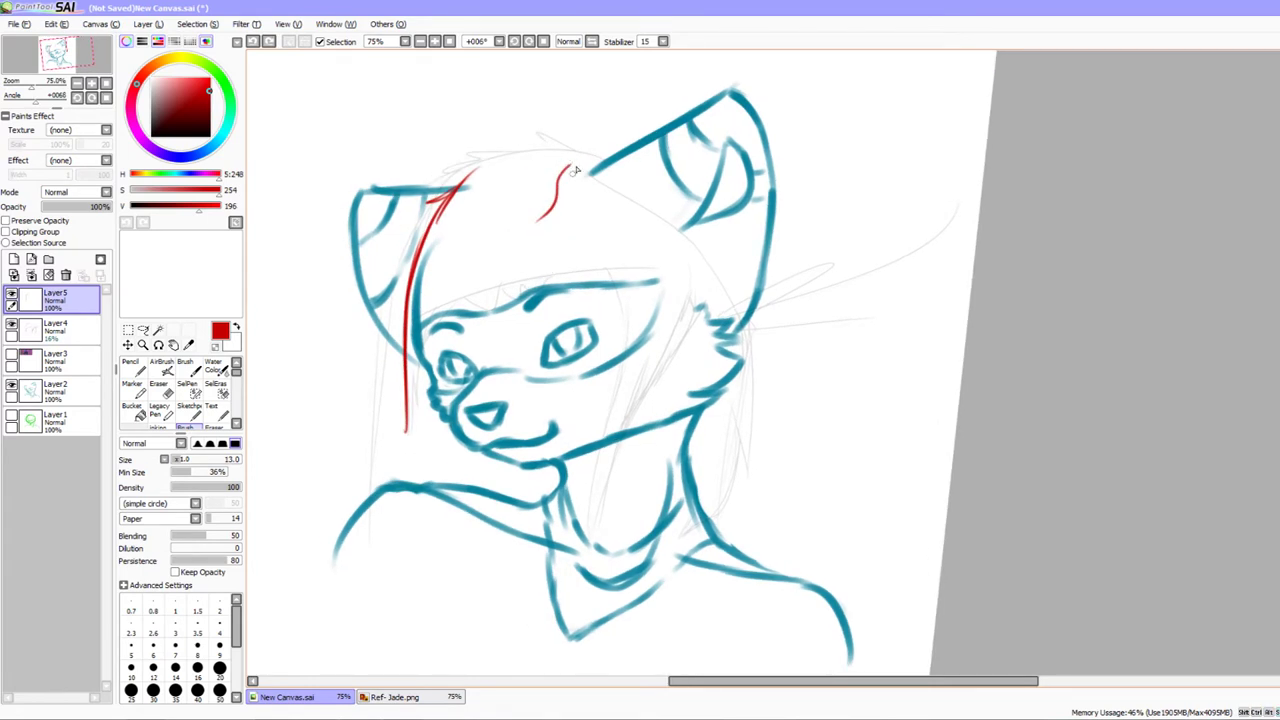
left_click_drag(565, 165, 545, 251)
key("ctrl+z")
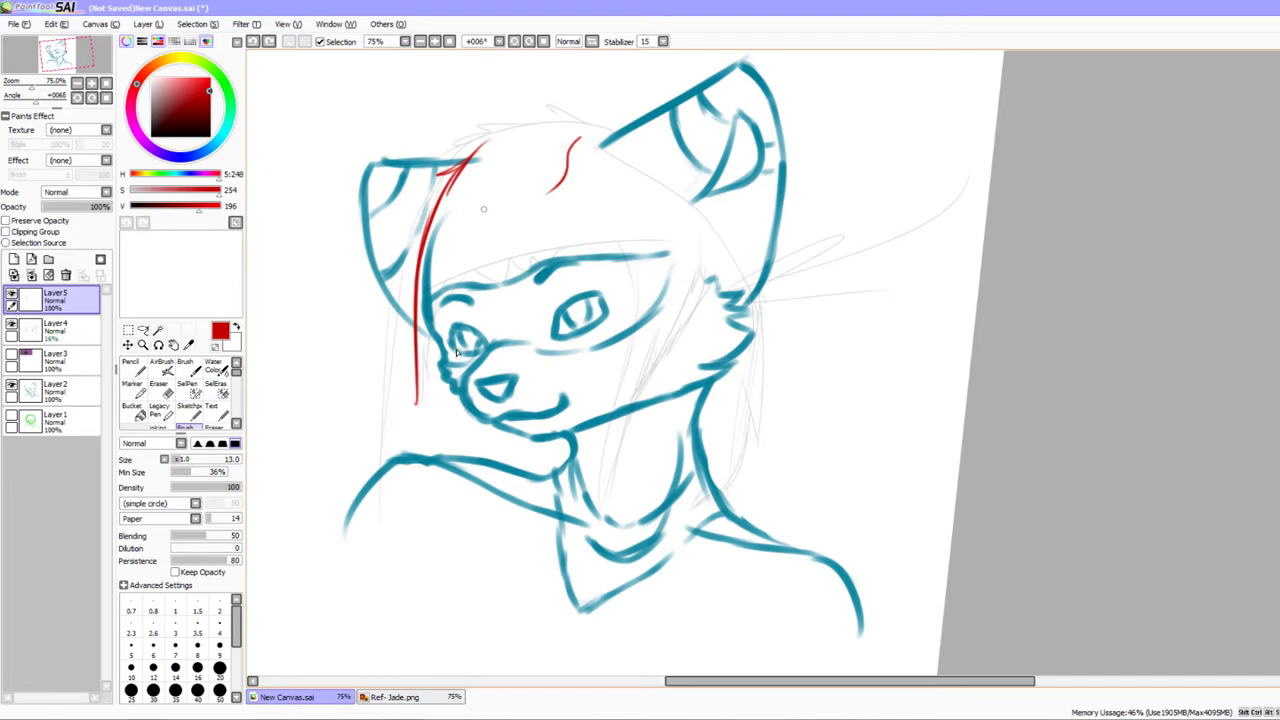
mouse_move(446, 385)
left_mouse_down()
mouse_move(449, 414)
mouse_move(434, 410)
left_mouse_up()
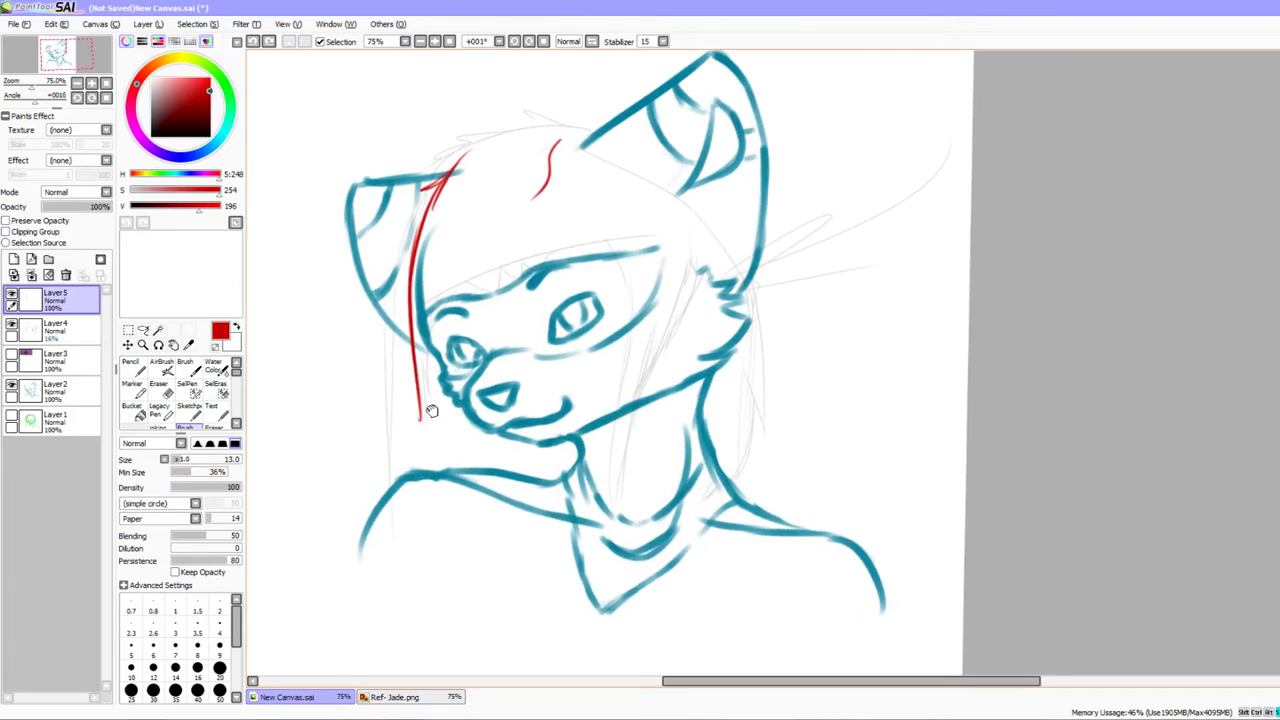
left_click_drag(472, 252, 465, 233)
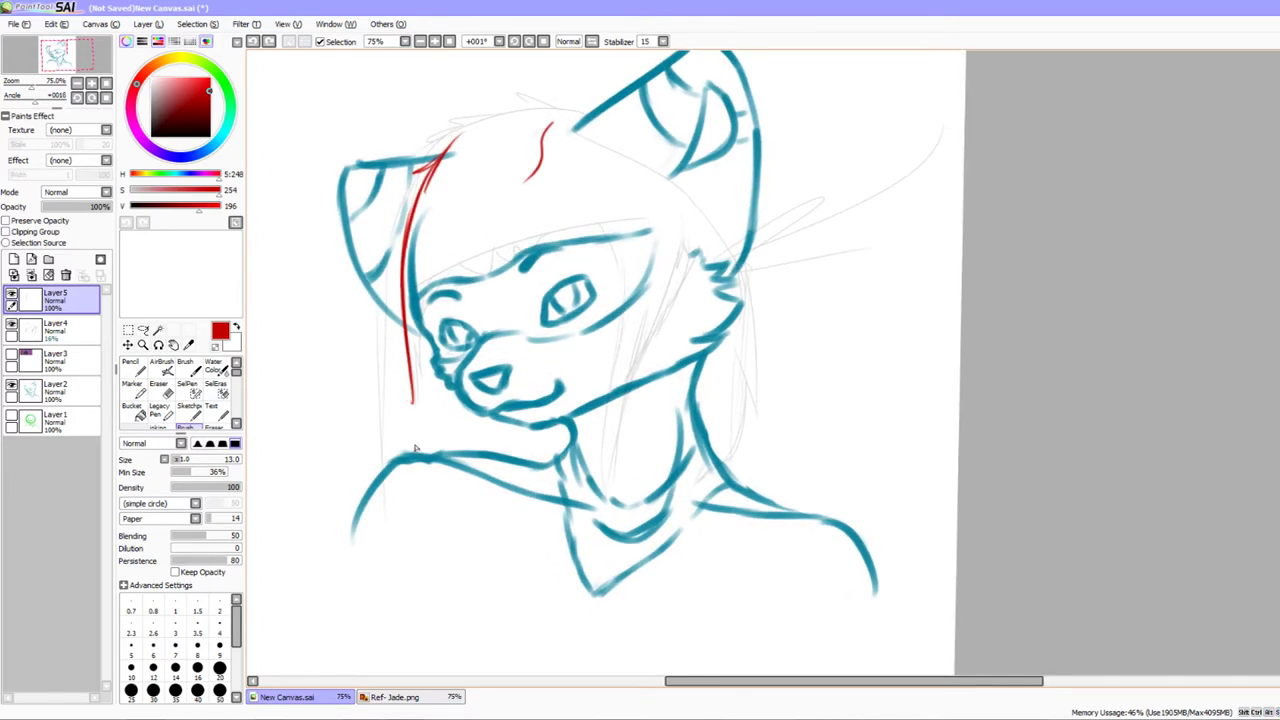
left_click_drag(444, 363, 428, 352)
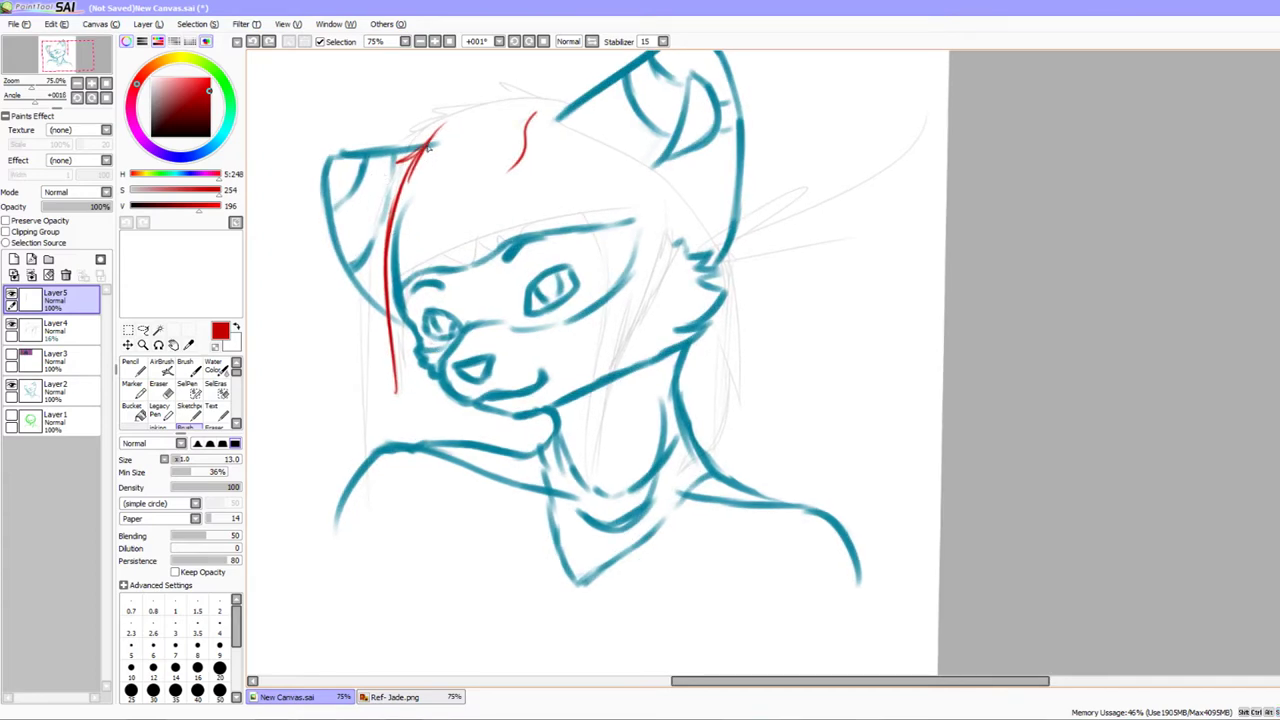
scroll(449, 160, "down", 2)
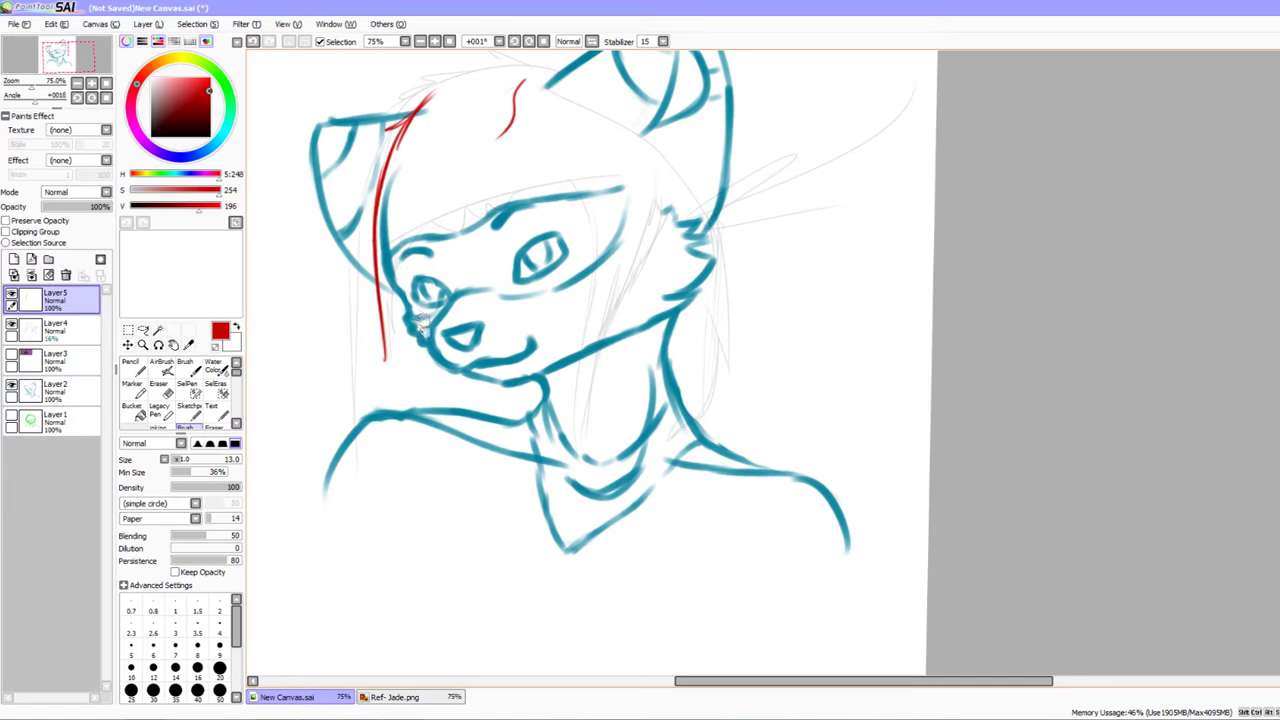
scroll(389, 300, "up", 1)
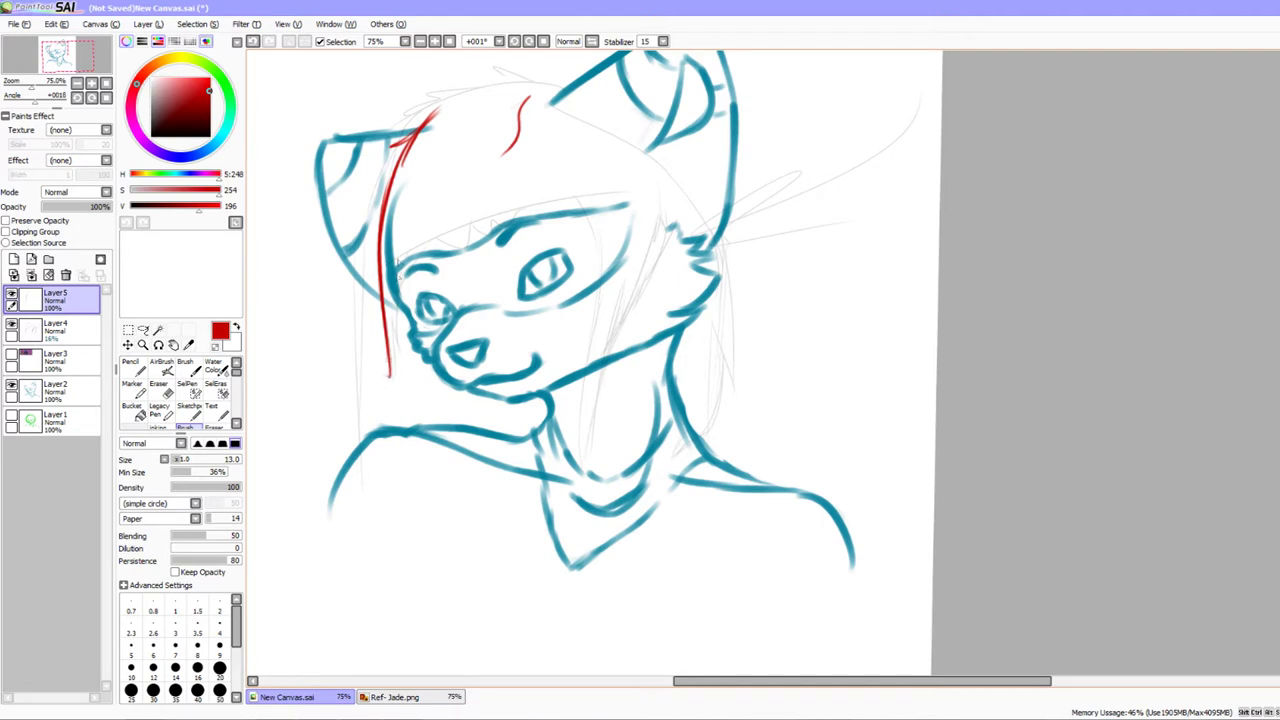
Try short red guide strokes above both eyes for the fringe
left_click_drag(448, 313, 481, 273)
key("ctrl+z")
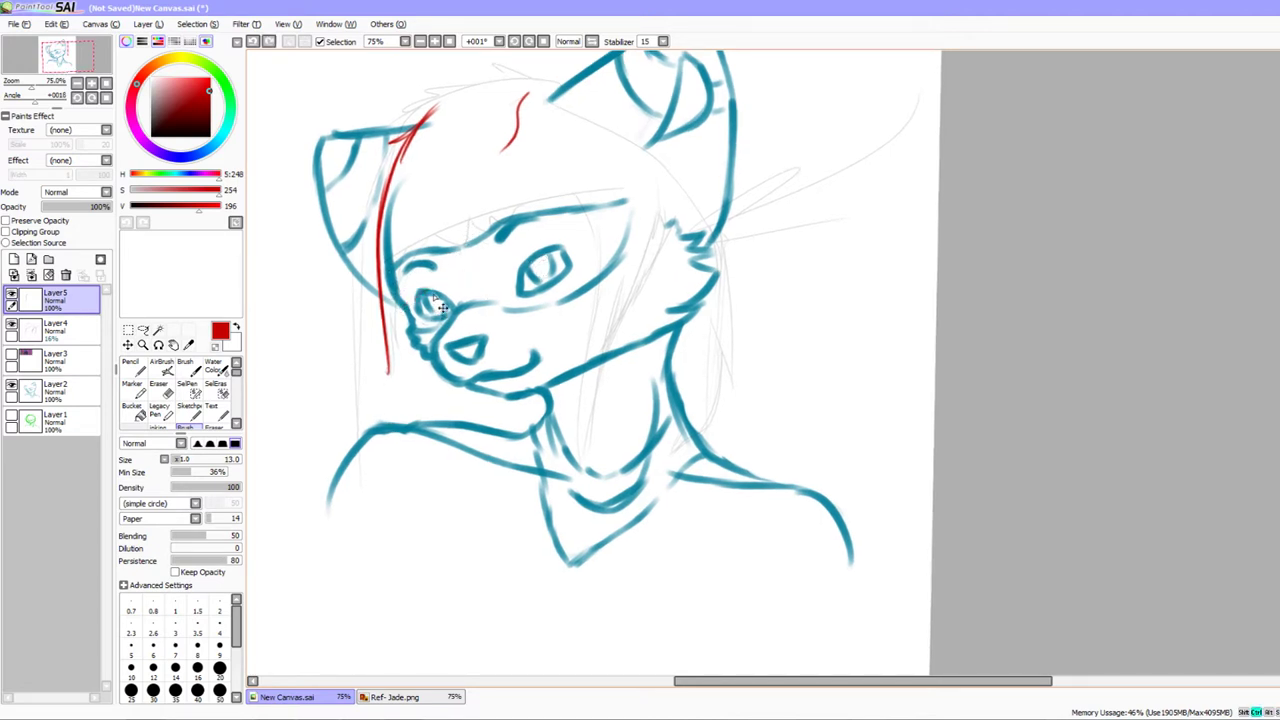
left_click_drag(410, 294, 580, 245)
key("ctrl+z")
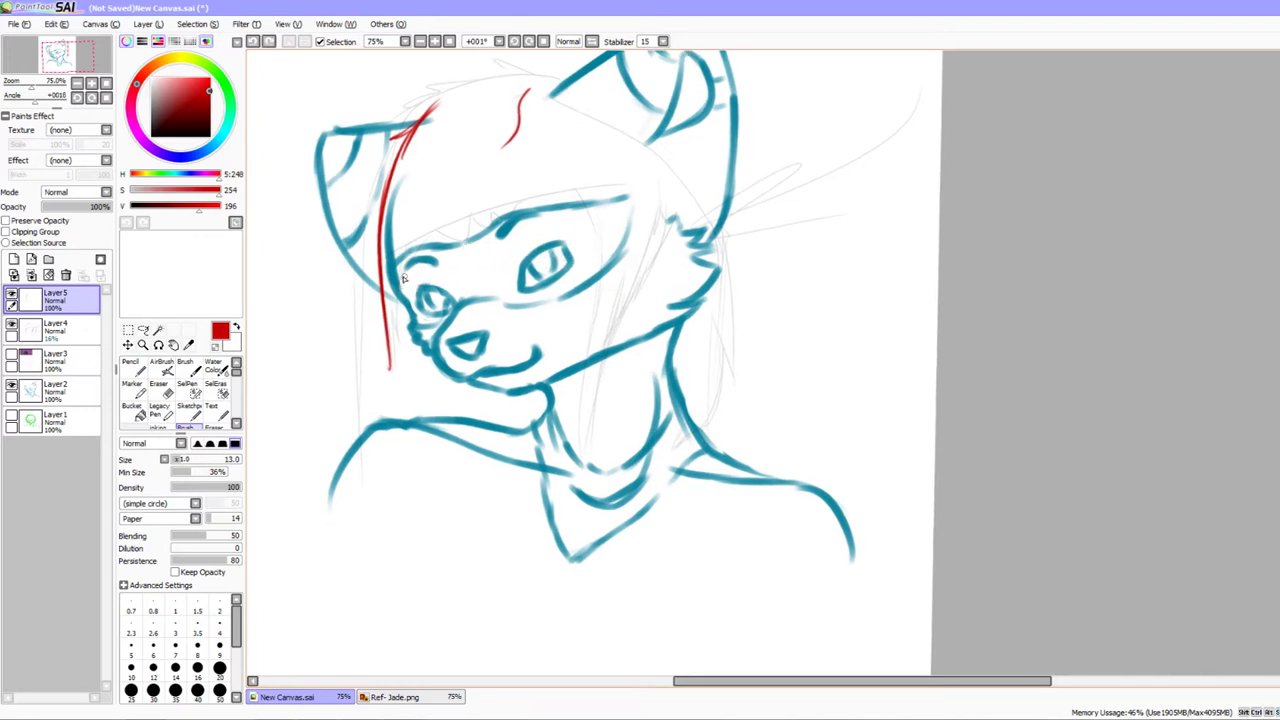
mouse_move(400, 276)
left_mouse_down()
mouse_move(550, 226)
mouse_move(487, 275)
mouse_move(500, 213)
left_mouse_up()
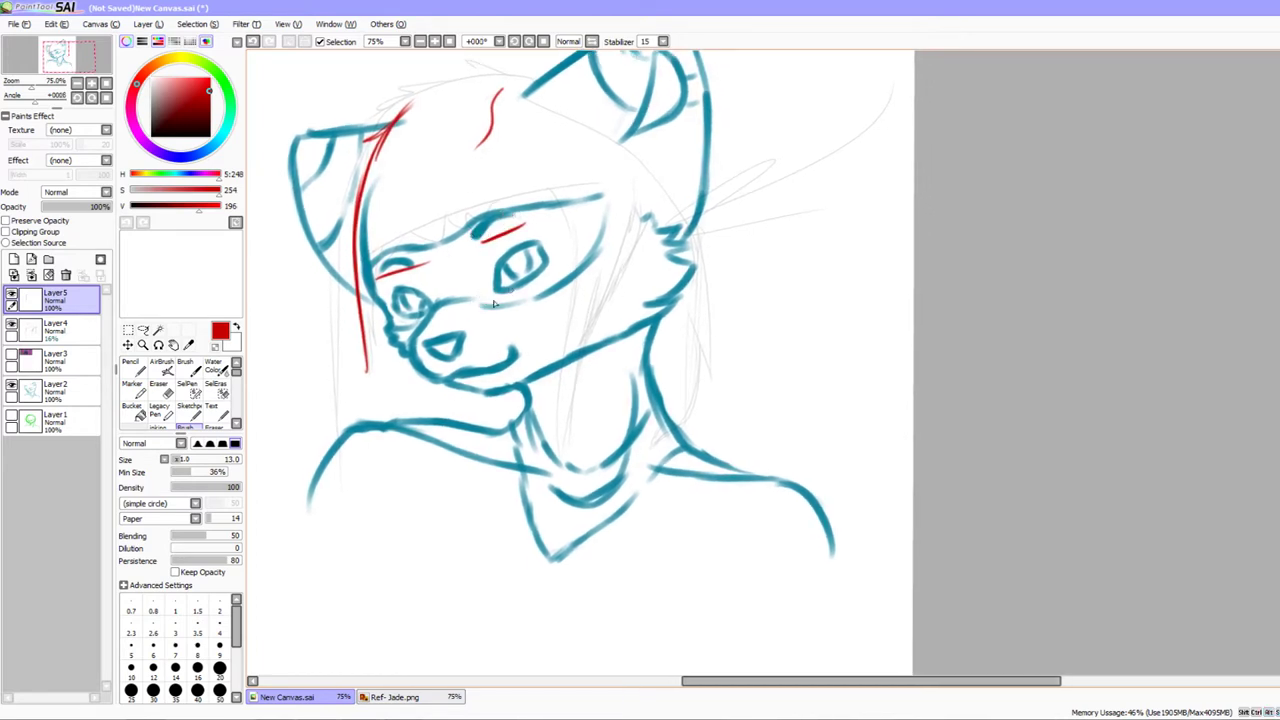
left_click_drag(478, 377, 524, 392)
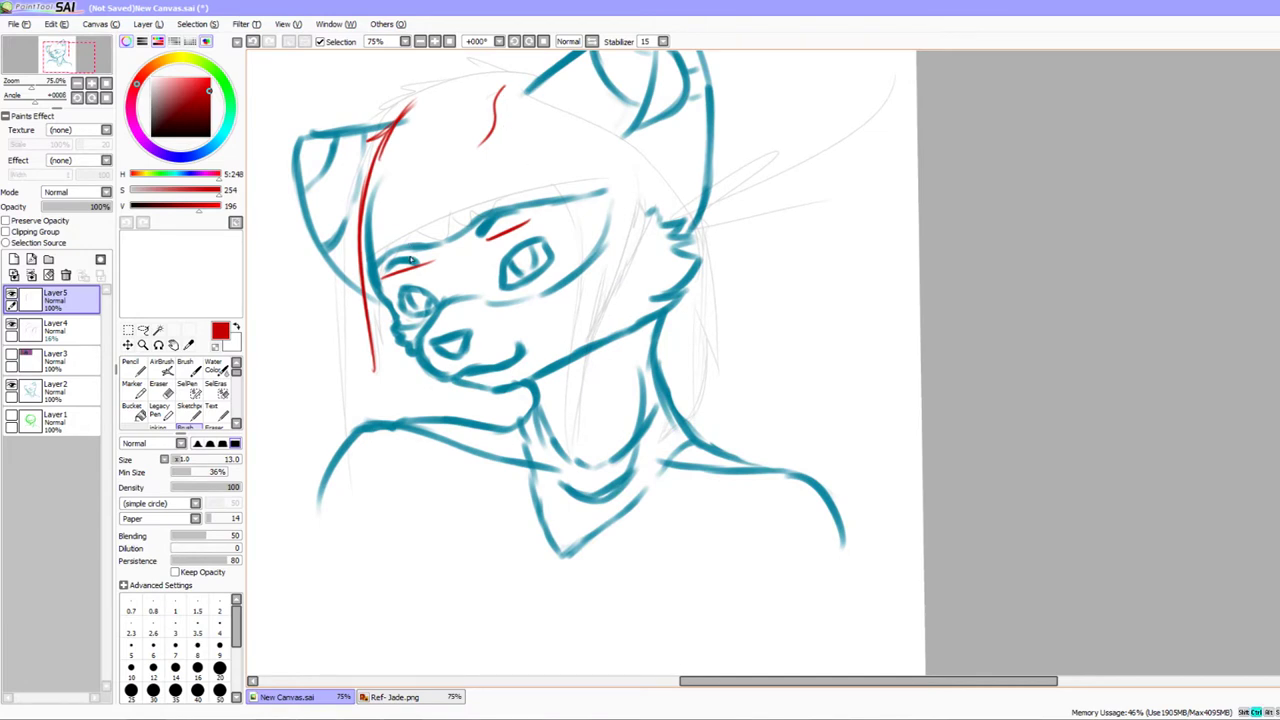
key("ctrl+z")
key("ctrl+z")
key("ctrl+z")
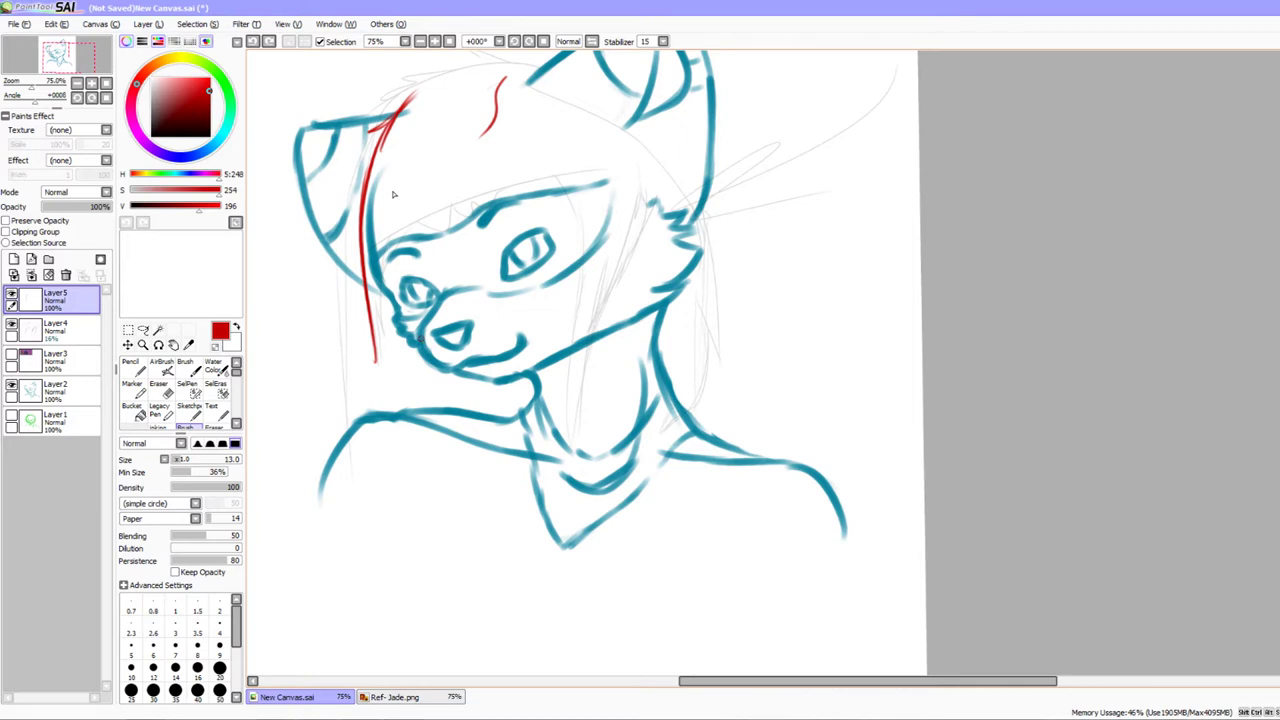
left_click_drag(398, 331, 405, 370)
left_click_drag(571, 237, 565, 242)
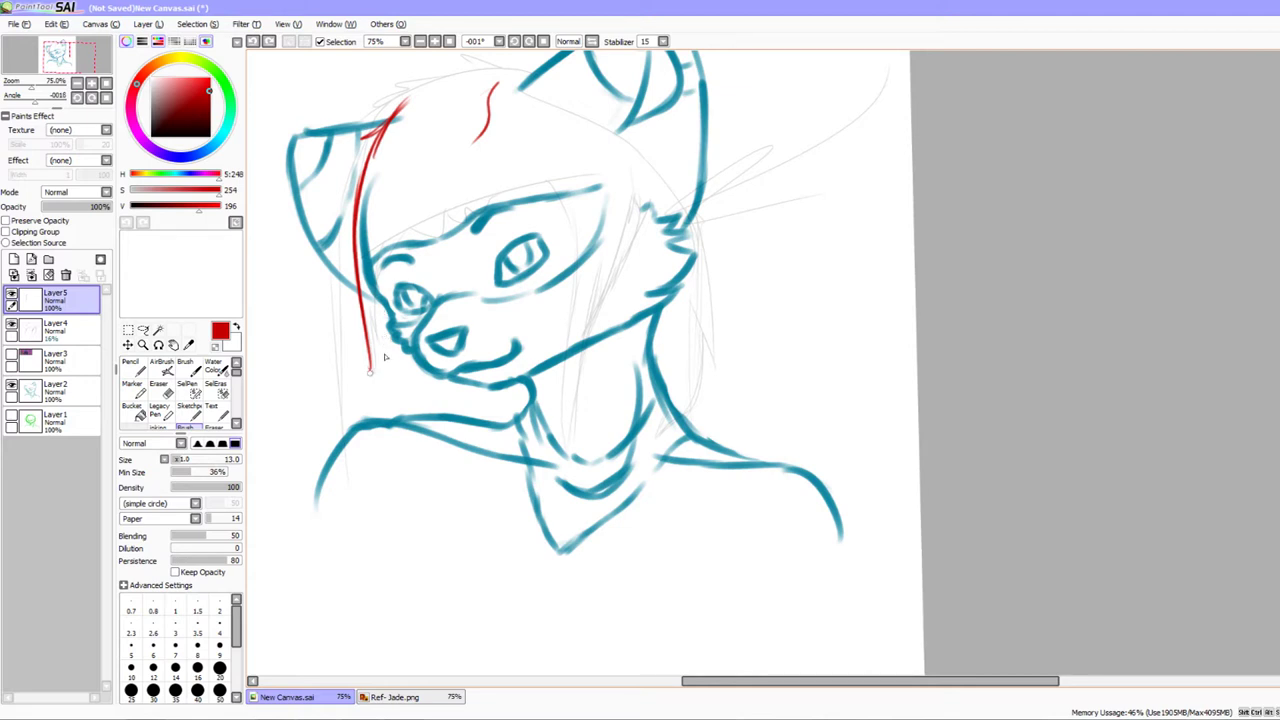
left_click_drag(370, 371, 472, 233)
key("ctrl+z")
mouse_move(393, 385)
left_mouse_down()
mouse_move(464, 256)
mouse_move(432, 276)
mouse_move(496, 199)
mouse_move(539, 205)
mouse_move(558, 180)
left_mouse_up()
key("ctrl+z")
key("ctrl+z")
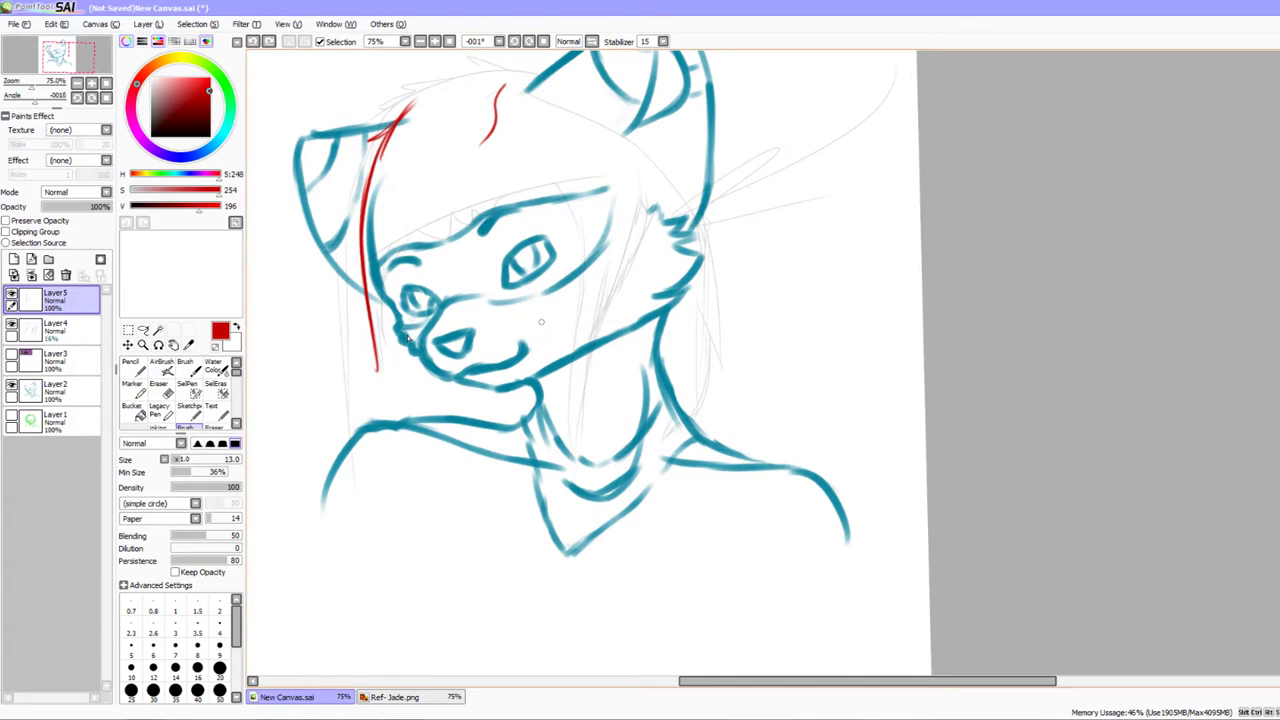
left_click_drag(461, 375, 475, 371)
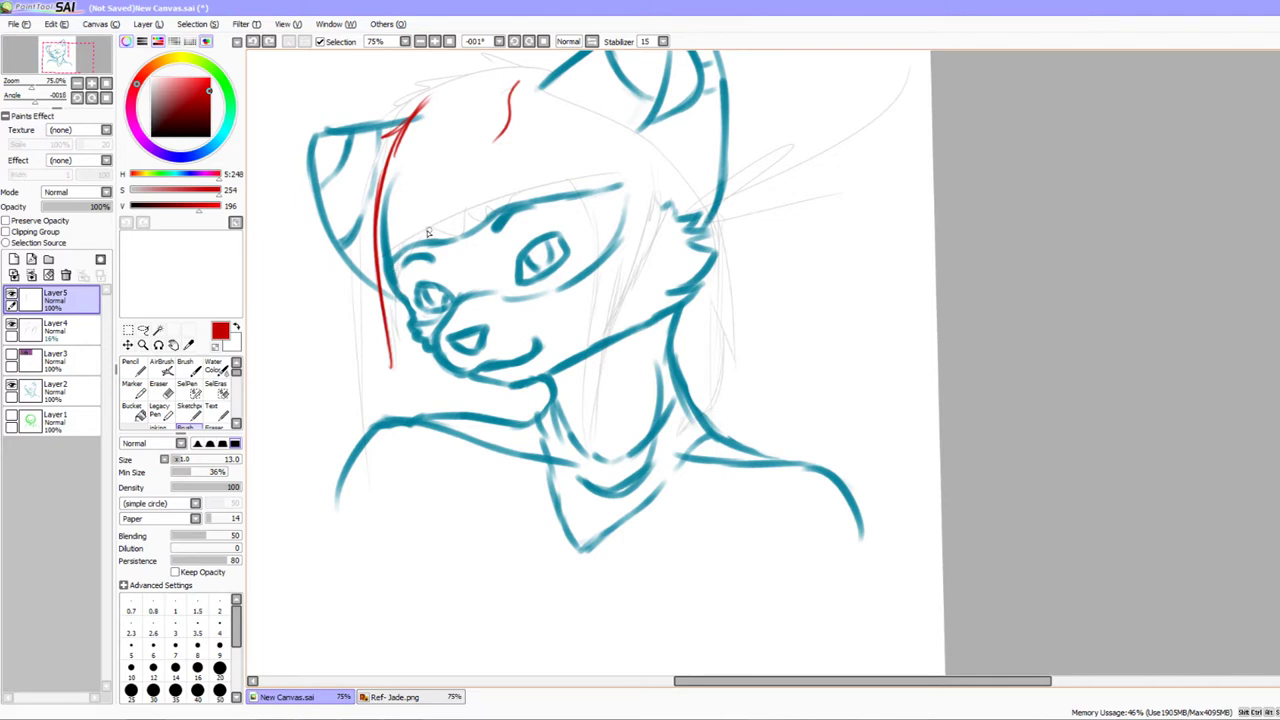
Add short tapered red strands inside the outer hair line, falling from the forehead beside the far eye
mouse_move(388, 290)
left_mouse_down()
mouse_move(390, 394)
mouse_move(388, 318)
mouse_move(394, 370)
mouse_move(406, 271)
mouse_move(396, 322)
left_mouse_up()
left_click_drag(418, 256, 400, 300)
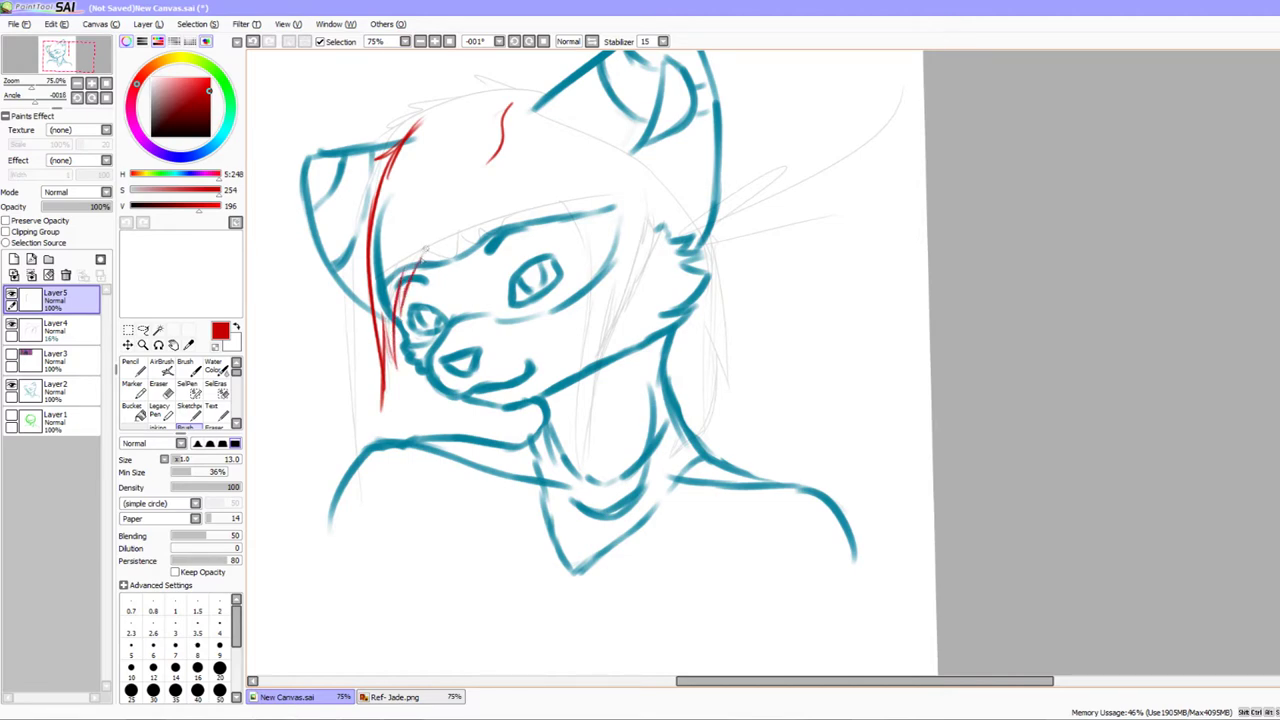
left_click(91, 97)
left_click(91, 84)
left_click(91, 84)
mouse_move(430, 230)
left_mouse_down()
mouse_move(775, 345)
mouse_move(865, 360)
left_mouse_up()
left_click_drag(865, 330, 868, 352)
left_click_drag(800, 300, 734, 363)
left_click_drag(423, 342, 515, 238)
left_click_drag(490, 298, 482, 307)
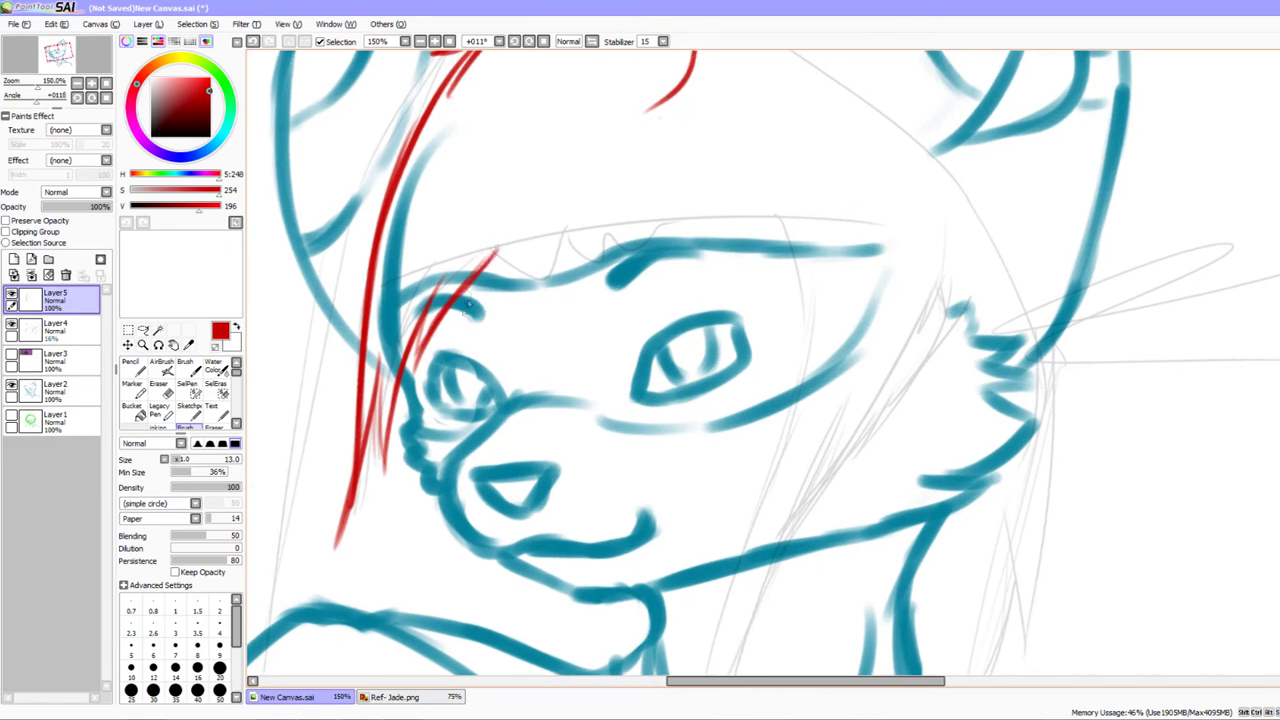
Try blocking in the fringe edge as a large zigzag running across the forehead and both eyes
left_click_drag(495, 251, 509, 367)
key("ctrl+z")
mouse_move(494, 250)
left_mouse_down()
mouse_move(509, 367)
mouse_move(539, 400)
left_mouse_up()
mouse_move(539, 400)
left_mouse_down()
mouse_move(523, 463)
mouse_move(538, 476)
mouse_move(541, 393)
mouse_move(563, 392)
mouse_move(552, 484)
mouse_move(593, 464)
left_mouse_up()
mouse_move(452, 252)
left_mouse_down()
mouse_move(539, 412)
mouse_move(582, 325)
mouse_move(687, 185)
mouse_move(670, 188)
mouse_move(783, 400)
mouse_move(773, 393)
mouse_move(866, 222)
mouse_move(878, 174)
left_mouse_up()
left_click_drag(451, 317, 517, 289)
left_click_drag(514, 236, 408, 542)
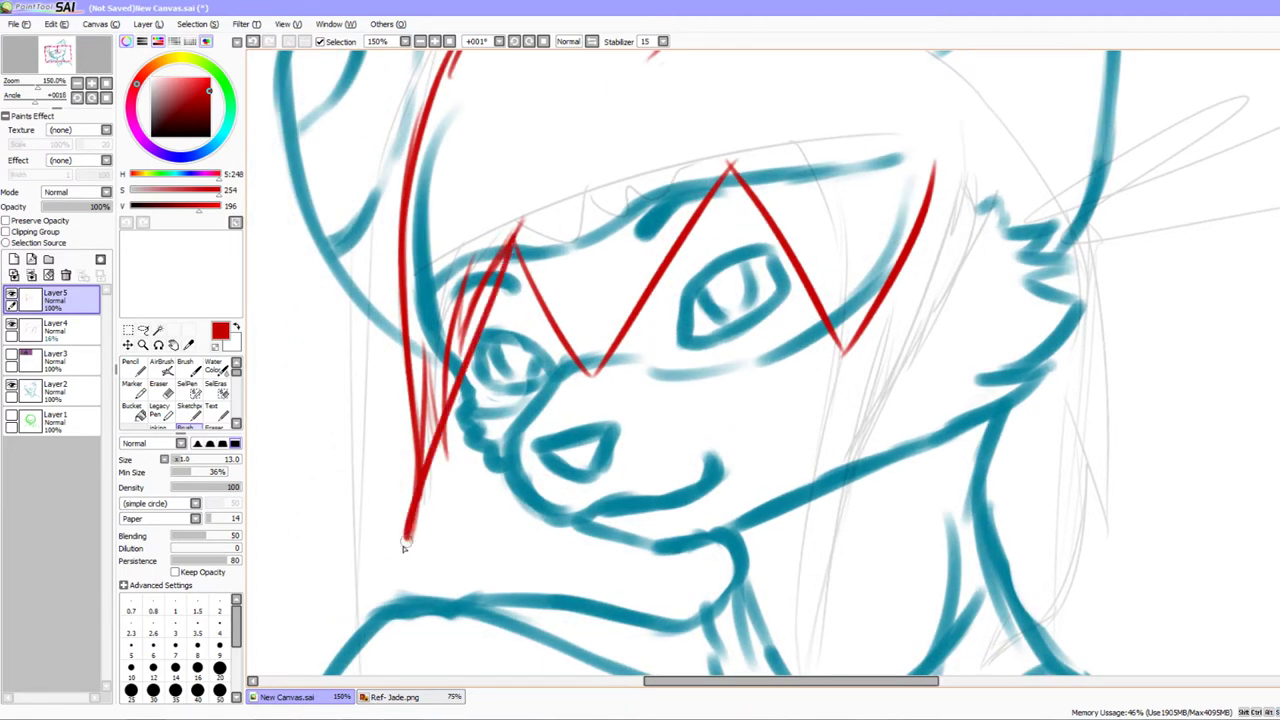
mouse_move(491, 558)
left_mouse_down()
mouse_move(489, 574)
mouse_move(435, 590)
left_mouse_up()
mouse_move(820, 453)
left_mouse_down()
mouse_move(743, 349)
mouse_move(735, 294)
left_mouse_up()
mouse_move(733, 68)
left_mouse_down()
mouse_move(690, 347)
mouse_move(676, 672)
left_mouse_up()
key("ctrl+z")
mouse_move(568, 239)
left_mouse_down()
mouse_move(657, 414)
mouse_move(649, 388)
left_mouse_up()
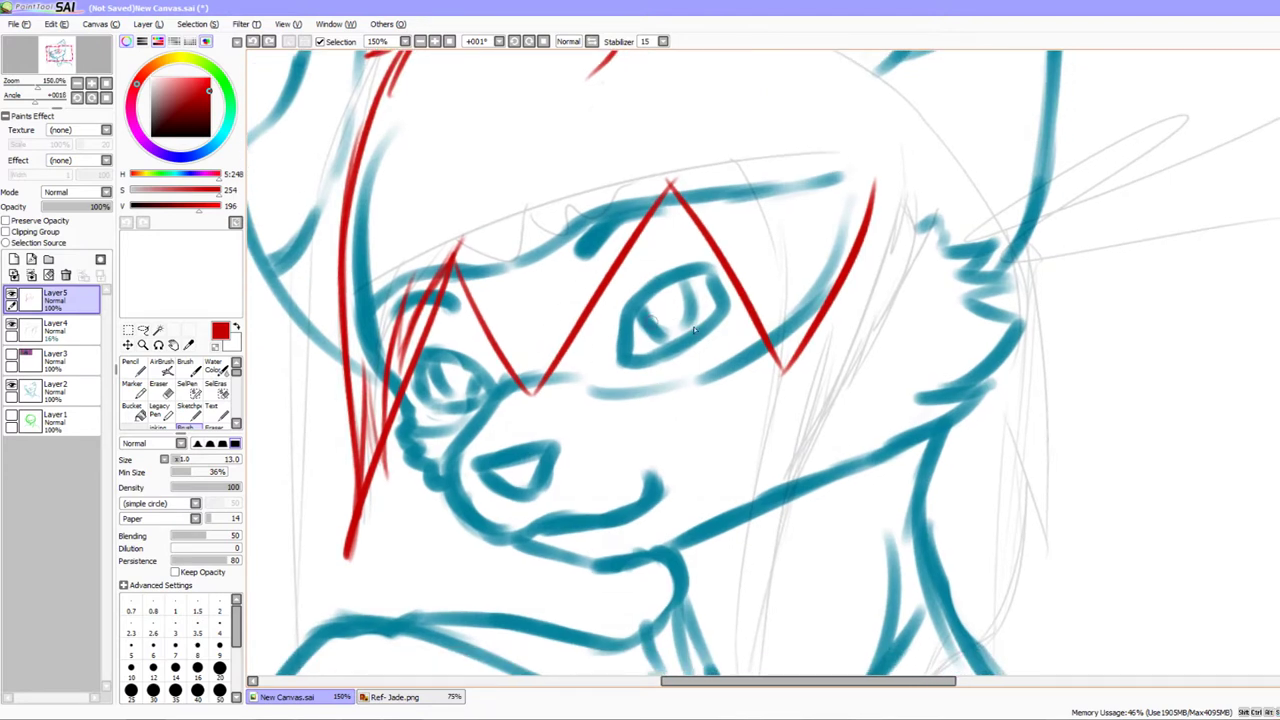
Try extra strokes within the zigzag fringe, and undo them together with the zigzag
left_click_drag(430, 358, 451, 355)
left_click_drag(433, 430, 428, 374)
key("ctrl+z")
mouse_move(518, 380)
left_mouse_down()
mouse_move(491, 196)
mouse_move(554, 211)
left_mouse_up()
left_click_drag(566, 338, 630, 190)
key("ctrl+z")
key("ctrl+z")
key("ctrl+z")
key("ctrl+z")
key("ctrl+z")
key("ctrl+z")
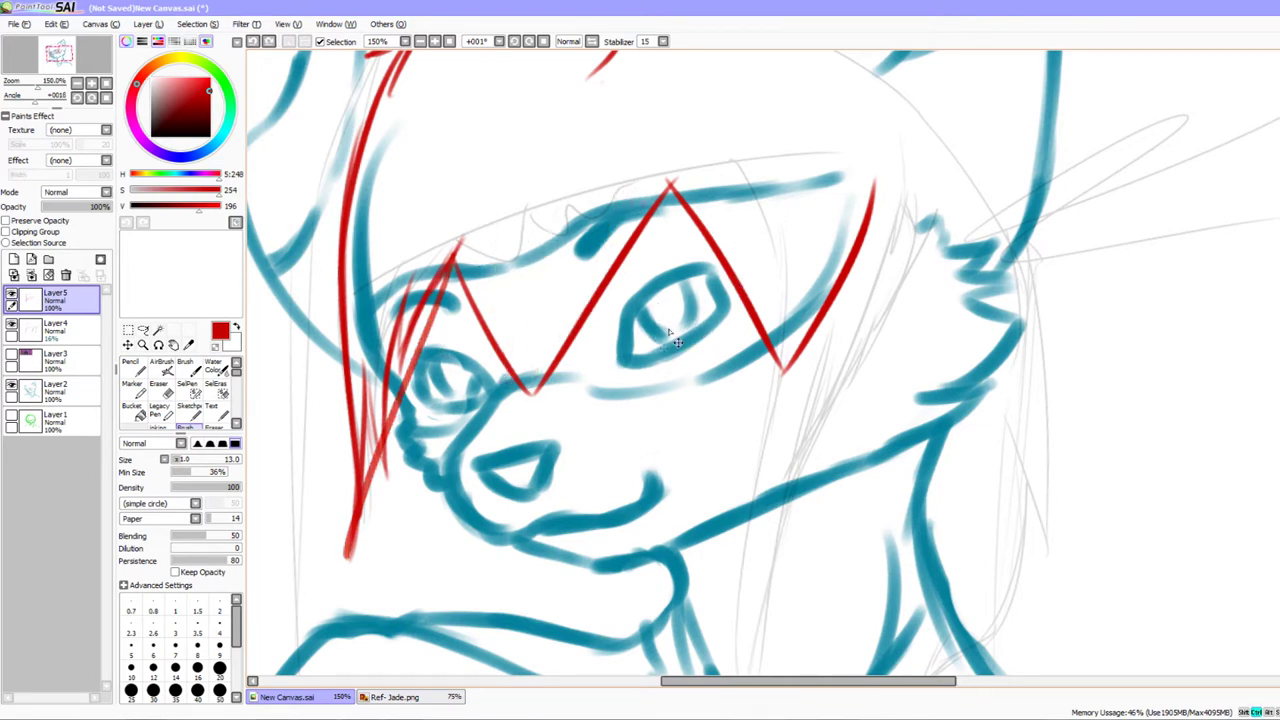
key("ctrl+z")
key("ctrl+z")
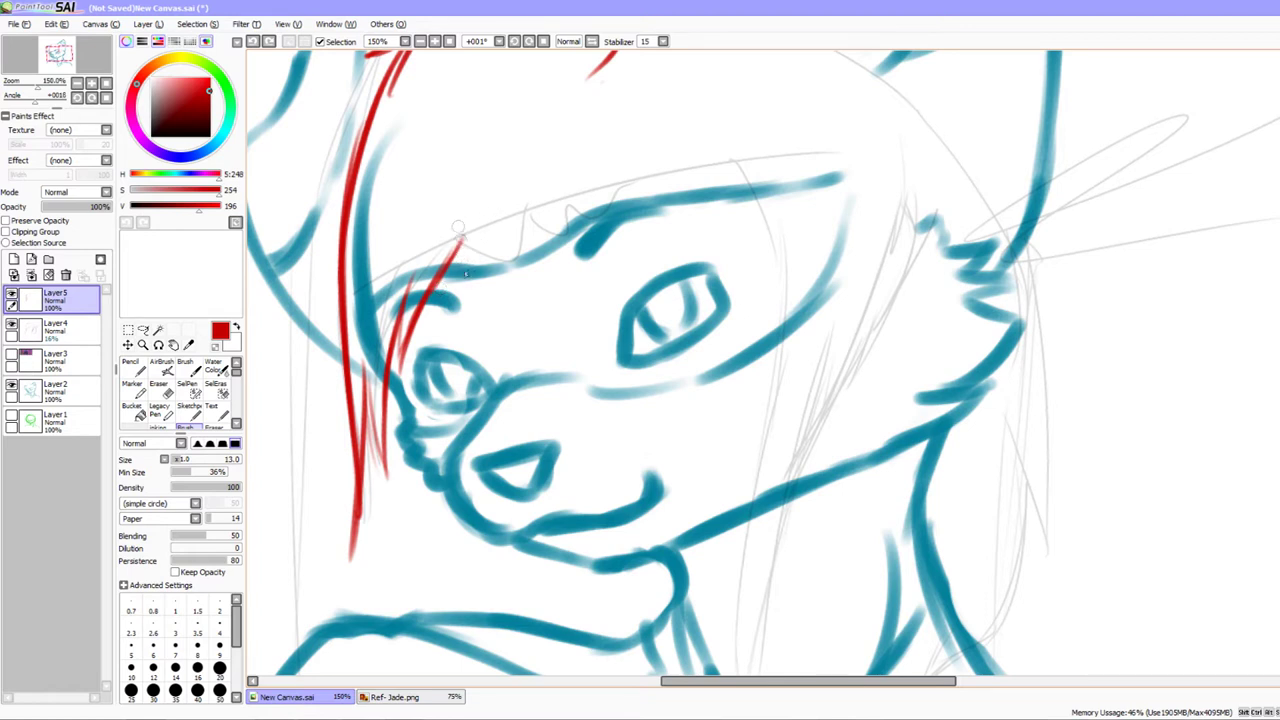
Sketch a pointed fringe lock hanging between the eyes, with short jagged strands rising from it above the near eye
mouse_move(460, 238)
left_mouse_down()
mouse_move(516, 335)
mouse_move(501, 254)
mouse_move(524, 325)
mouse_move(513, 331)
mouse_move(478, 262)
mouse_move(580, 402)
mouse_move(561, 301)
left_mouse_up()
key("ctrl+z")
mouse_move(576, 356)
left_mouse_down()
mouse_move(559, 283)
mouse_move(590, 258)
left_mouse_up()
mouse_move(579, 318)
left_mouse_down()
mouse_move(606, 232)
mouse_move(600, 286)
mouse_move(640, 213)
mouse_move(640, 240)
mouse_move(665, 178)
left_mouse_up()
mouse_move(689, 243)
left_mouse_down()
mouse_move(625, 275)
mouse_move(600, 206)
left_mouse_up()
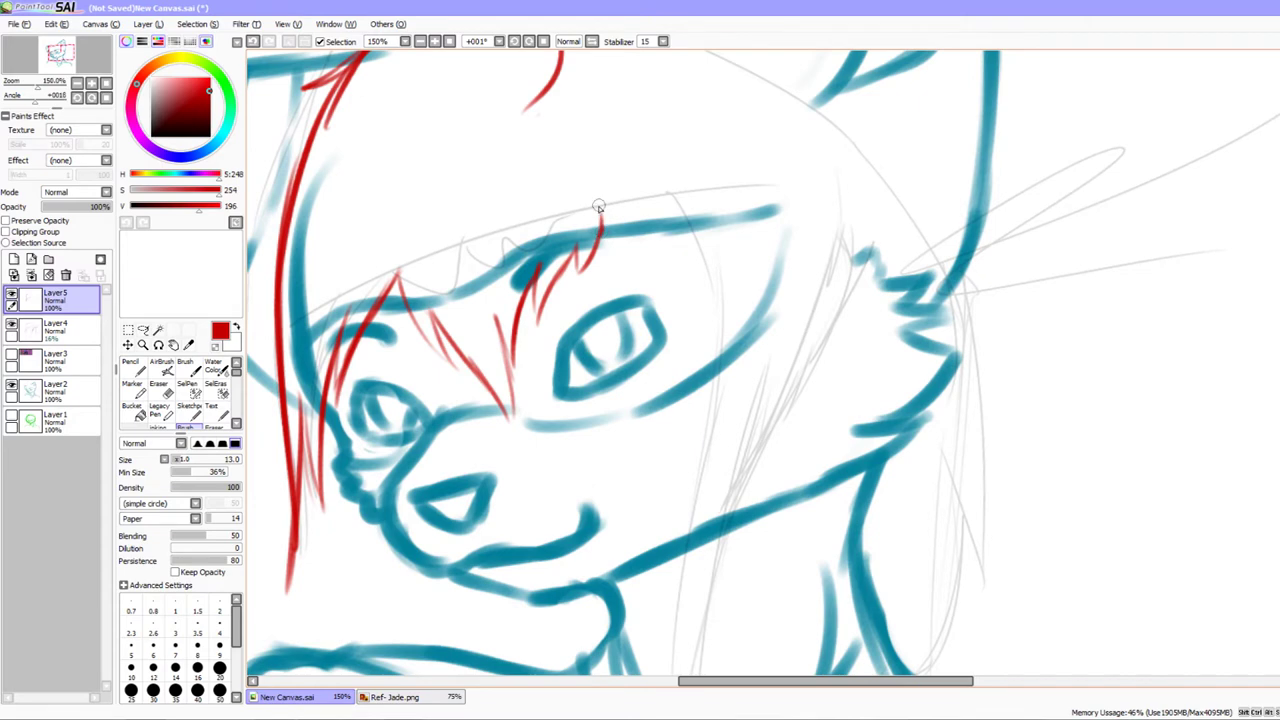
mouse_move(634, 246)
left_mouse_down()
mouse_move(537, 403)
mouse_move(543, 374)
mouse_move(553, 455)
mouse_move(674, 343)
mouse_move(561, 287)
left_mouse_up()
left_click_drag(532, 245, 512, 378)
mouse_move(640, 232)
left_mouse_down()
mouse_move(628, 311)
mouse_move(636, 378)
left_mouse_up()
key("ctrl+z")
key("ctrl+z")
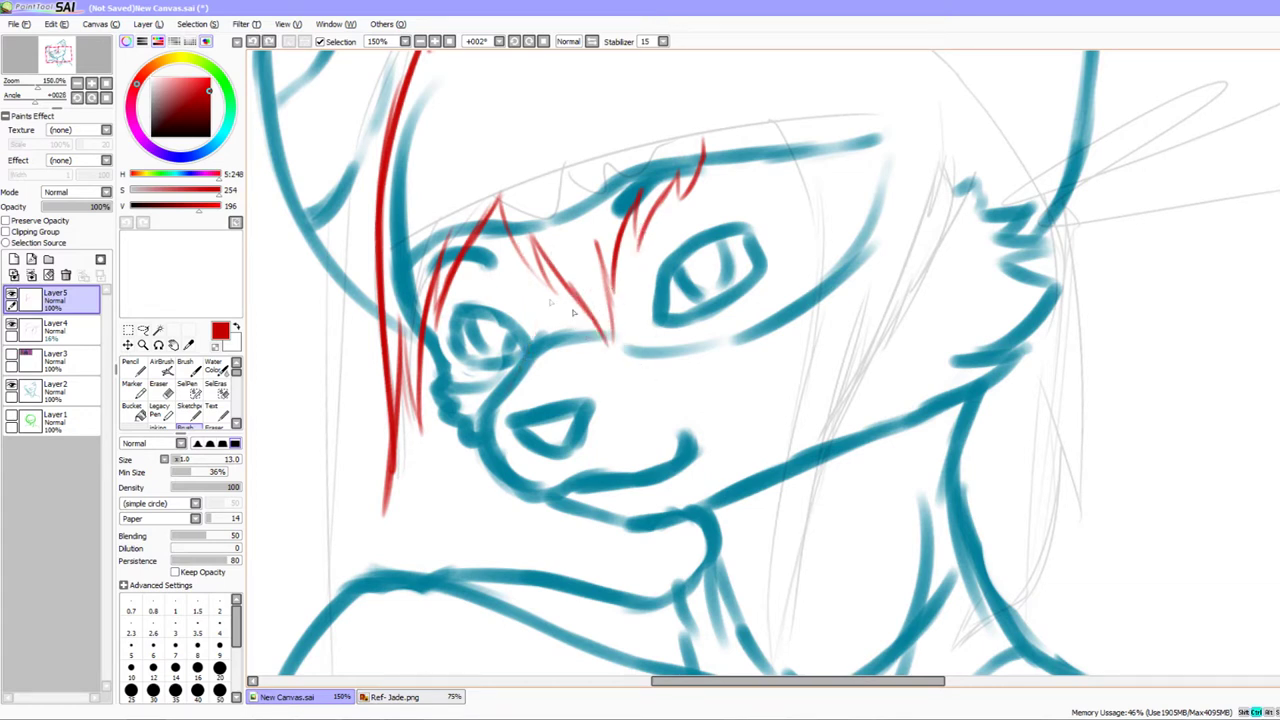
Darken and close the tip of the fringe lock where its strokes meet at the bridge of the muzzle
mouse_move(531, 325)
left_mouse_down()
mouse_move(547, 293)
mouse_move(581, 283)
mouse_move(632, 298)
left_mouse_up()
left_click_drag(612, 449, 603, 461)
key("ctrl+z")
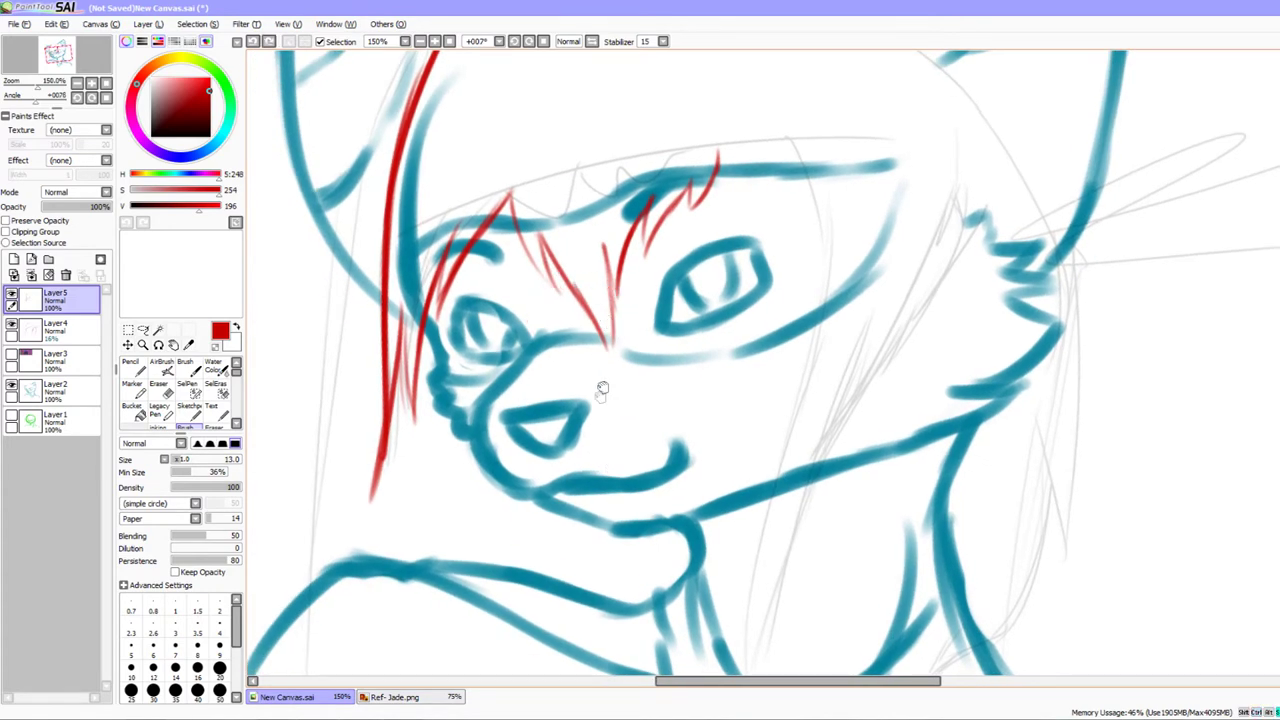
scroll(603, 386, "up", 1)
left_click_drag(602, 372, 605, 380)
scroll(610, 382, "up", 1)
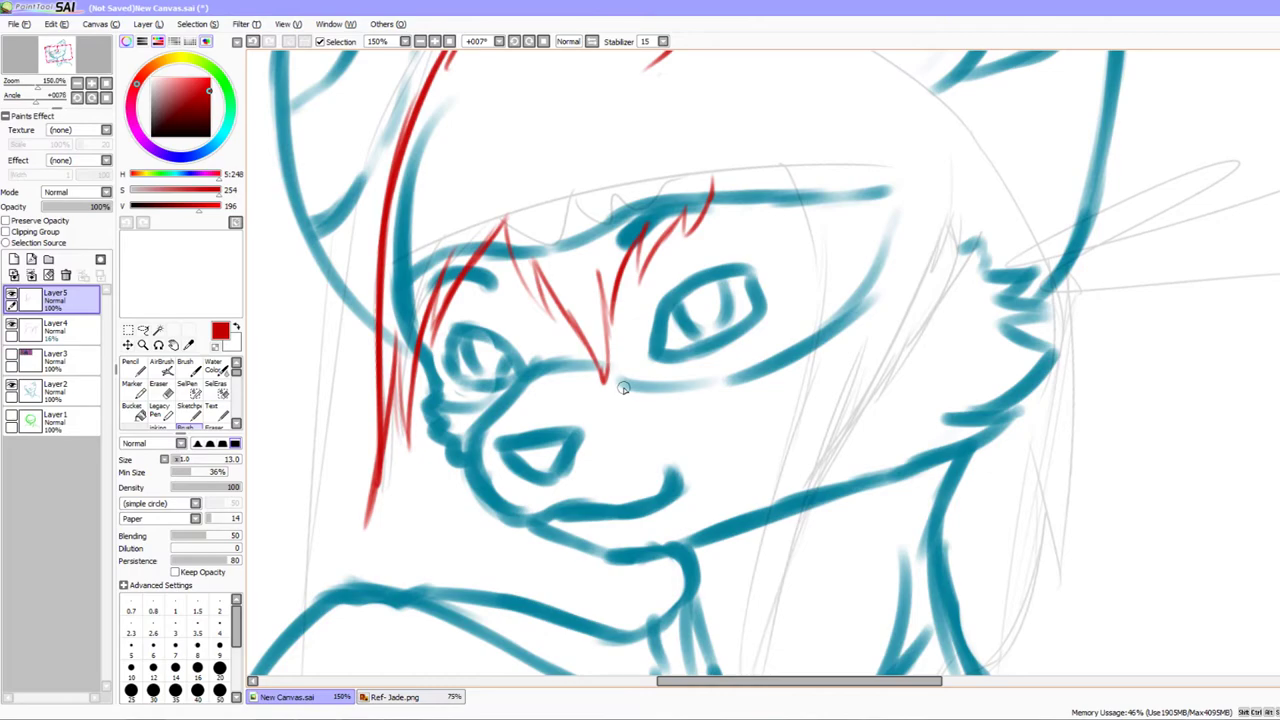
left_click_drag(591, 434, 797, 423)
mouse_move(790, 574)
left_mouse_down()
mouse_move(829, 451)
mouse_move(873, 371)
mouse_move(1014, 434)
mouse_move(994, 491)
mouse_move(945, 388)
mouse_move(766, 537)
mouse_move(640, 594)
mouse_move(509, 543)
mouse_move(686, 543)
mouse_move(713, 607)
left_mouse_up()
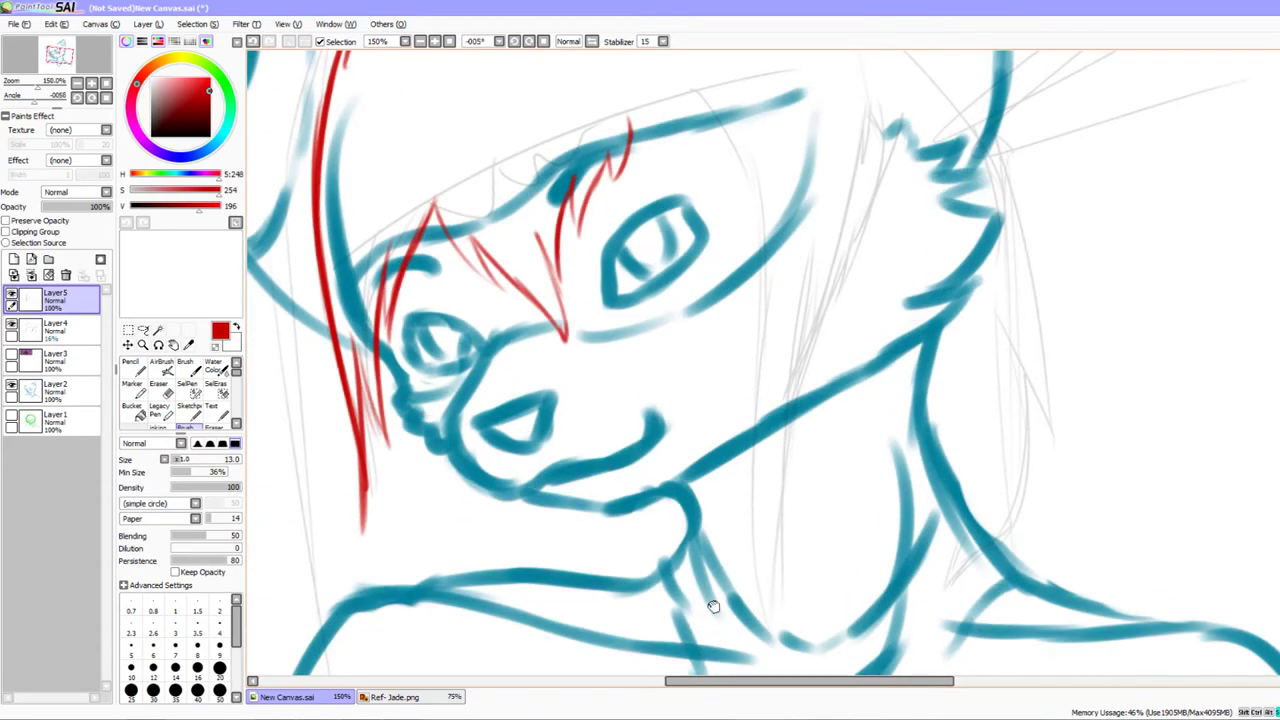
Erase the straight fringe edge between the peak above the far eye and the central lock, and redraw it as short jagged strands
left_click_drag(572, 426, 621, 466)
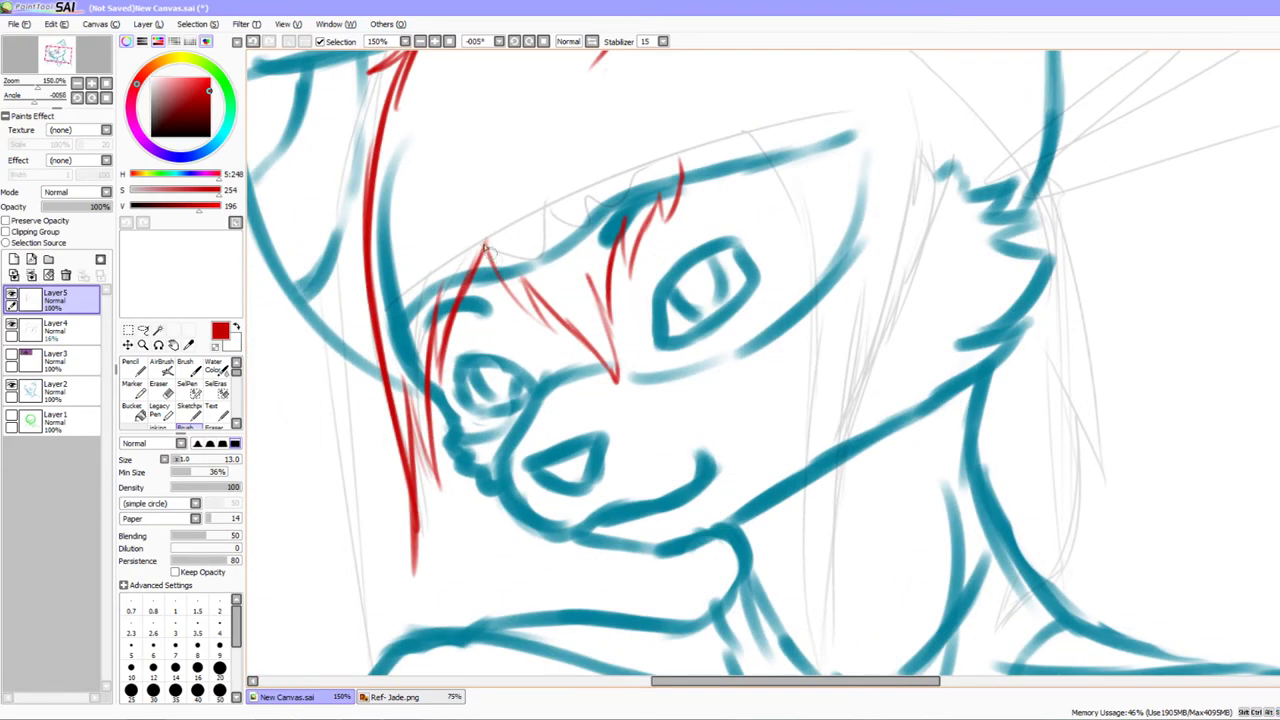
key("e")
mouse_move(524, 304)
left_mouse_down()
mouse_move(554, 326)
mouse_move(506, 276)
mouse_move(540, 269)
mouse_move(513, 310)
left_mouse_up()
left_click_drag(488, 250, 520, 358)
mouse_move(514, 292)
left_mouse_down()
mouse_move(520, 352)
mouse_move(520, 288)
left_mouse_up()
left_click_drag(514, 279, 582, 357)
key("ctrl+z")
key("ctrl+z")
left_click_drag(517, 286, 560, 356)
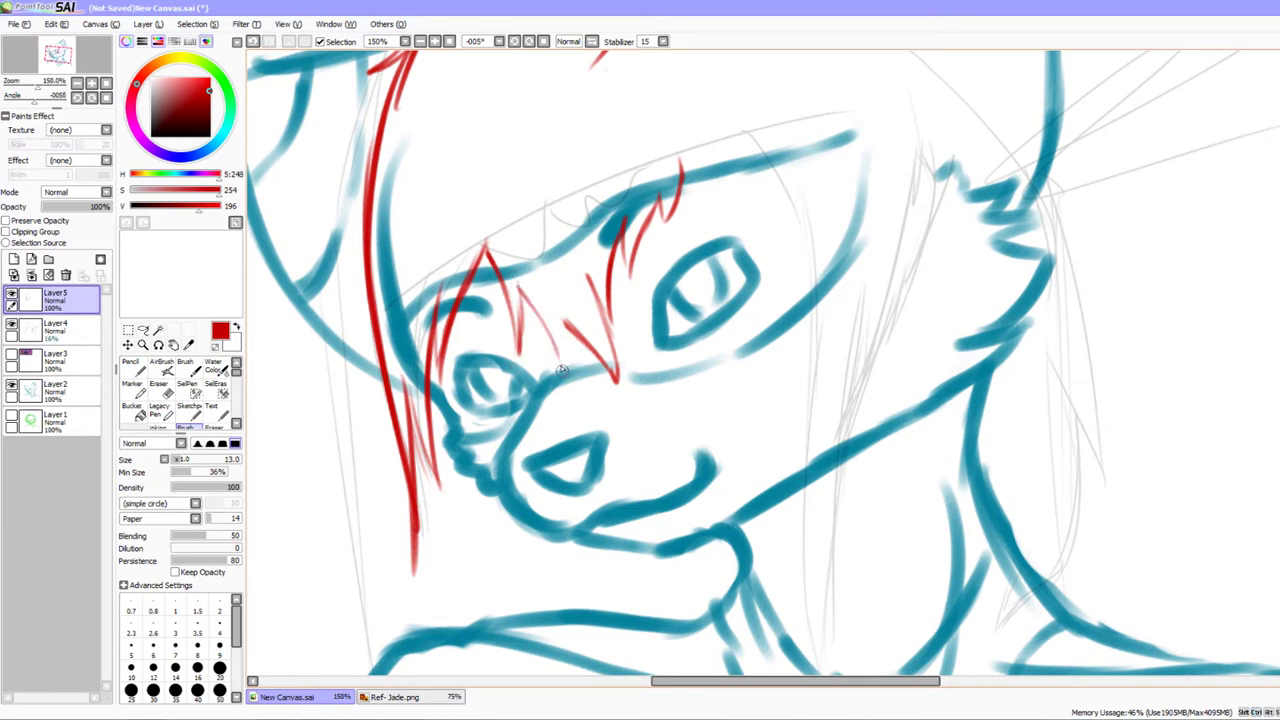
mouse_move(545, 298)
left_mouse_down()
mouse_move(574, 333)
mouse_move(558, 366)
left_mouse_up()
left_click_drag(510, 358, 540, 342)
key("ctrl+z")
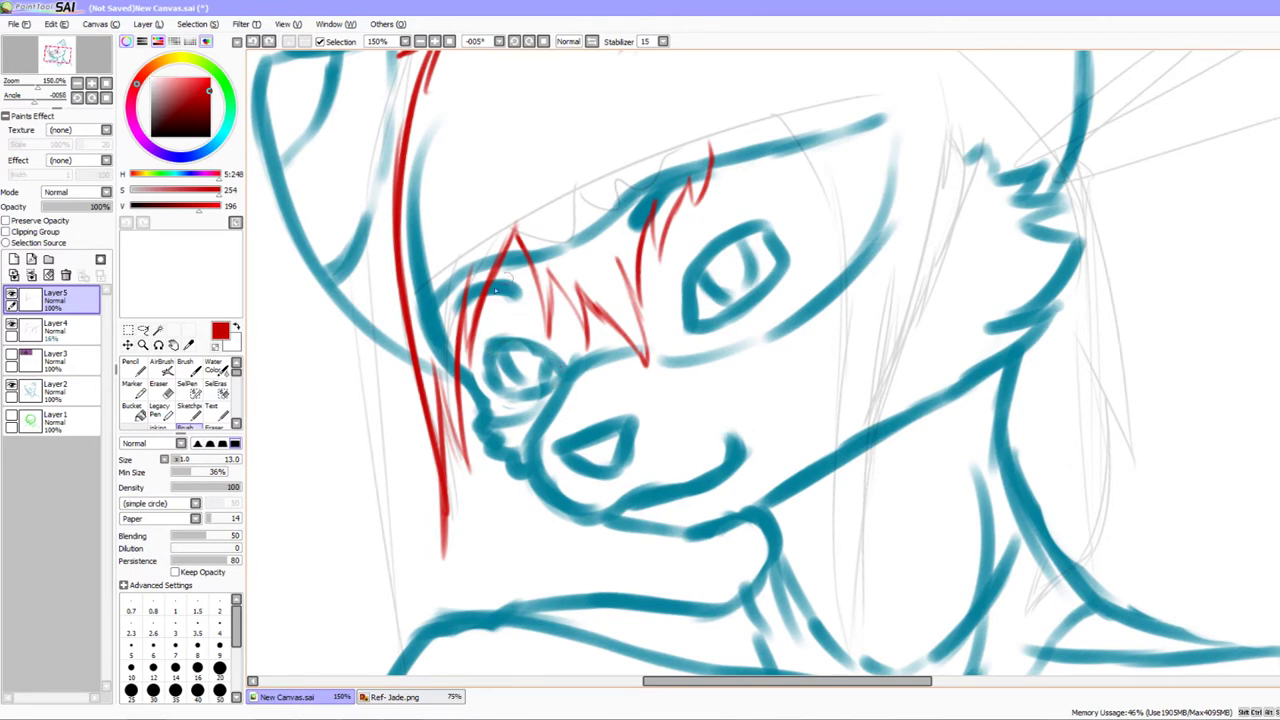
Try adding more strands to the fringe between the eyes, and undo them
left_click_drag(577, 432, 506, 509)
left_click_drag(646, 460, 607, 475)
left_click_drag(596, 297, 566, 307)
left_click_drag(574, 252, 556, 311)
left_click_drag(572, 247, 586, 299)
left_click_drag(666, 343, 631, 248)
mouse_move(540, 157)
left_mouse_down()
mouse_move(566, 431)
mouse_move(602, 214)
mouse_move(584, 348)
left_mouse_up()
key("ctrl+z")
key("ctrl+z")
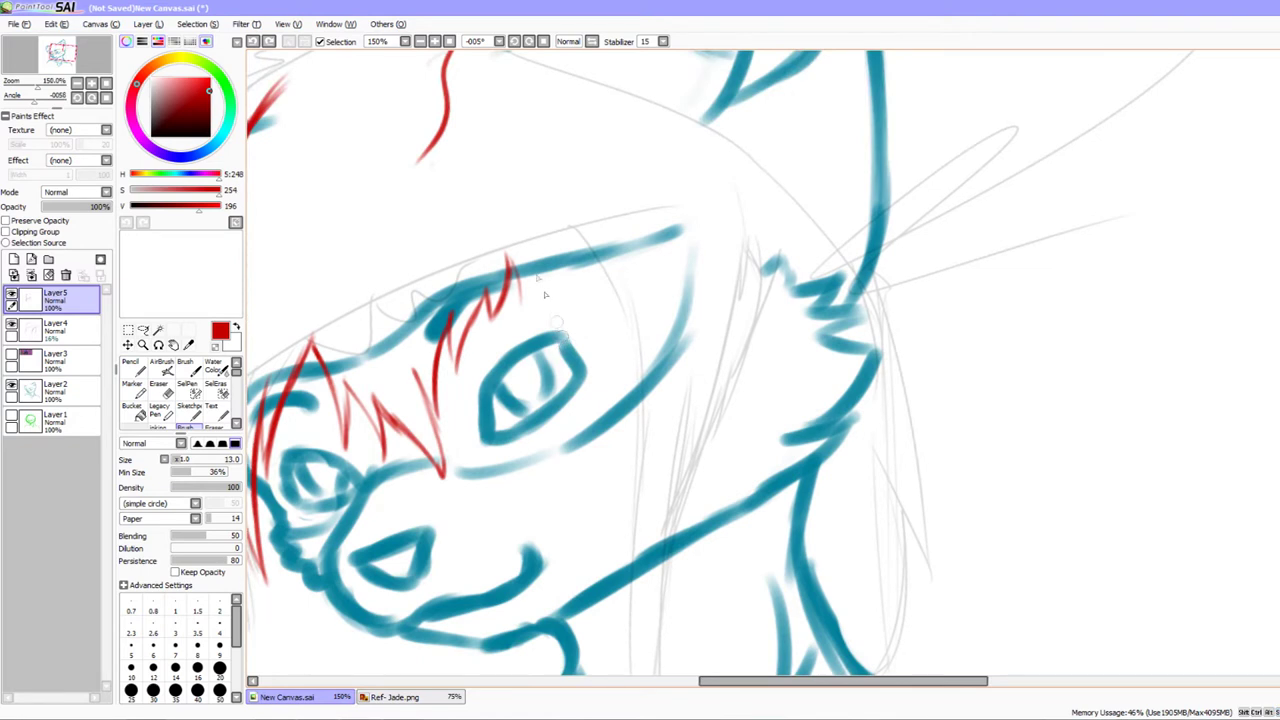
Lengthen the jagged fringe strands upward and extend the central lock's inner strand higher onto the forehead
left_click_drag(507, 257, 511, 288)
mouse_move(396, 322)
left_mouse_down()
mouse_move(436, 438)
mouse_move(464, 379)
left_mouse_up()
mouse_move(409, 296)
left_mouse_down()
mouse_move(447, 412)
mouse_move(366, 328)
left_mouse_up()
mouse_move(404, 375)
left_mouse_down()
mouse_move(465, 365)
mouse_move(407, 299)
left_mouse_up()
left_click_drag(419, 353, 403, 295)
mouse_move(682, 333)
left_mouse_down()
mouse_move(651, 311)
mouse_move(675, 307)
left_mouse_up()
left_click_drag(811, 354, 822, 358)
left_click_drag(613, 503, 585, 521)
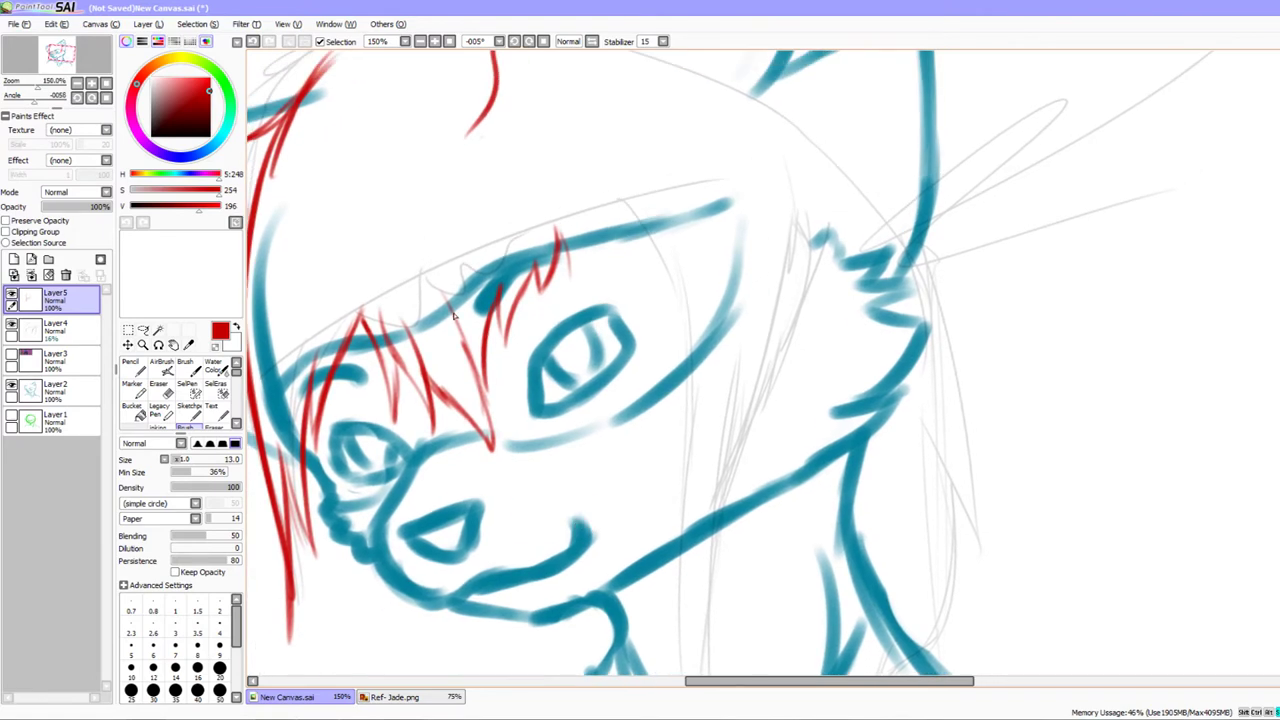
left_click_drag(489, 383, 487, 410)
Try continuing the fringe zigzag past the peak above the near eye, and undo it
mouse_move(653, 287)
left_mouse_down()
mouse_move(531, 374)
mouse_move(606, 294)
mouse_move(655, 283)
left_mouse_up()
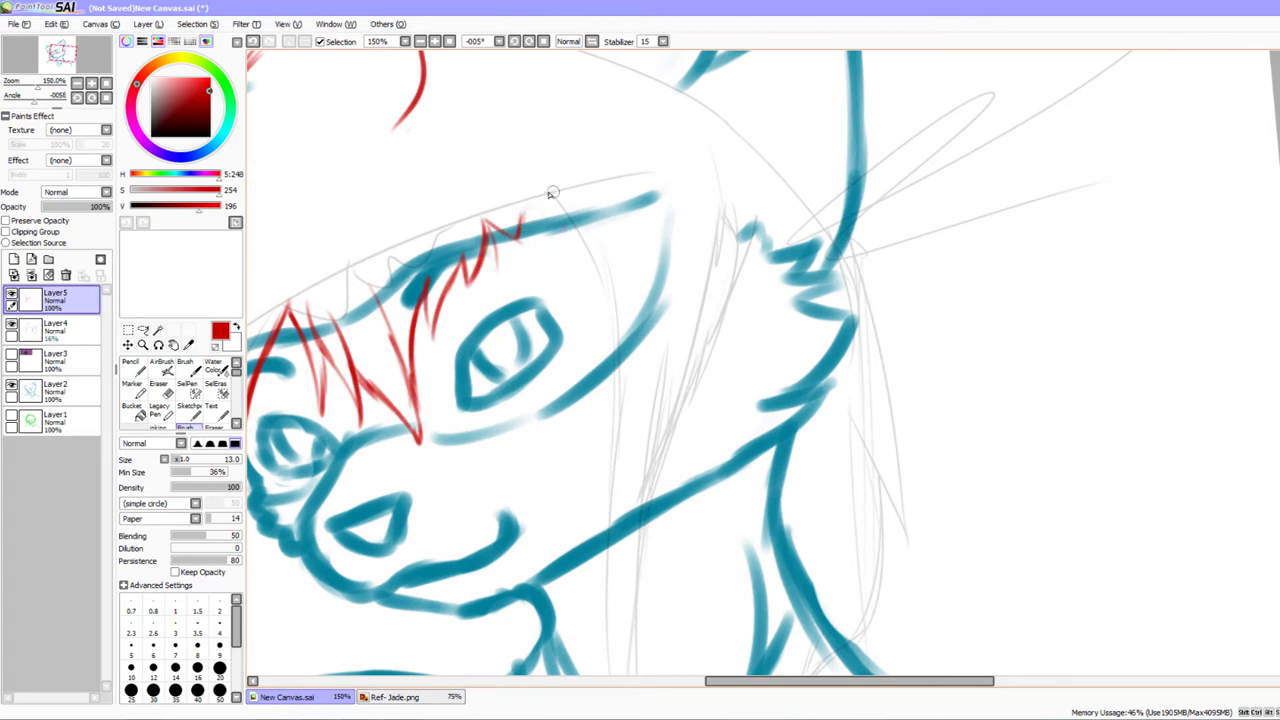
left_click_drag(622, 397, 589, 415, "alt")
key("ctrl+z")
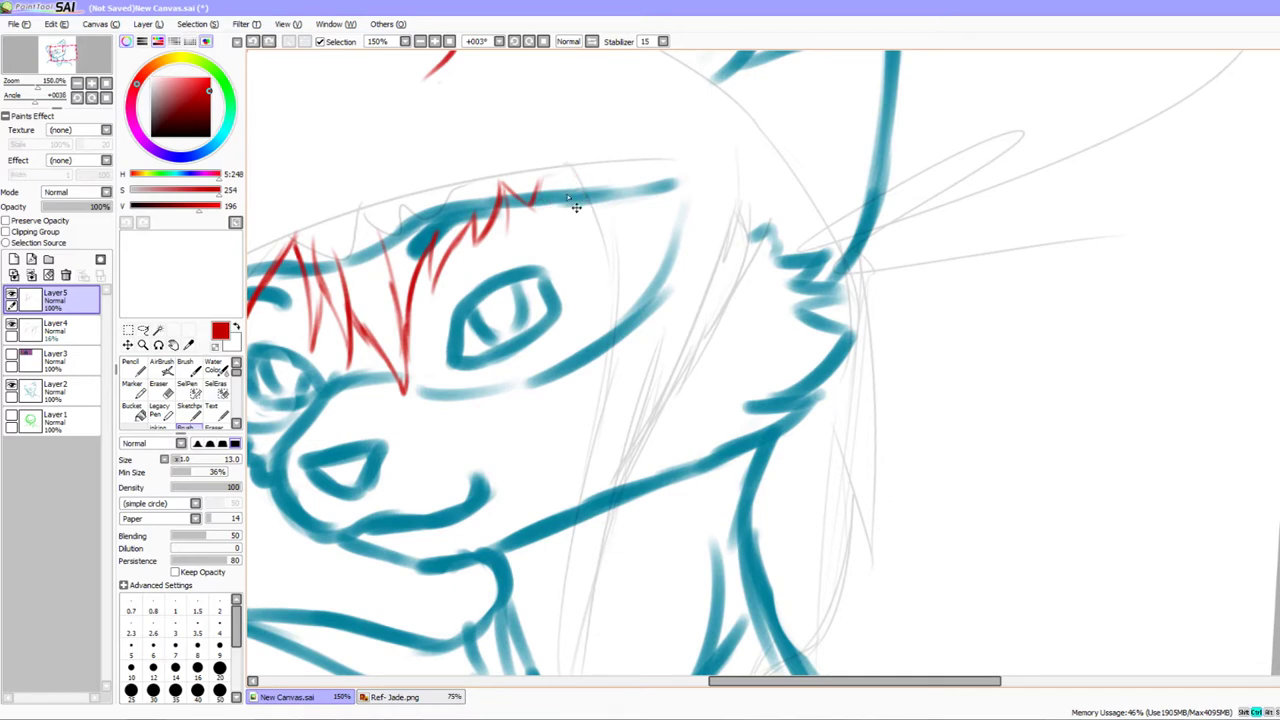
key("ctrl+z")
Draw a curved fringe strand from the peak above the near eye, arching over the eye and down past its outer corner
left_click_drag(518, 194, 591, 271)
left_click_drag(562, 200, 594, 297)
mouse_move(585, 245)
left_mouse_down()
mouse_move(573, 249)
mouse_move(557, 357)
mouse_move(558, 342)
left_mouse_up()
mouse_move(550, 257)
left_mouse_down()
mouse_move(554, 402)
mouse_move(575, 445)
mouse_move(566, 414)
left_mouse_up()
left_click_drag(590, 298, 630, 264)
mouse_move(758, 381)
left_mouse_down()
mouse_move(1004, 170)
mouse_move(720, 434)
mouse_move(804, 344)
left_mouse_up()
left_click_drag(671, 451, 665, 428)
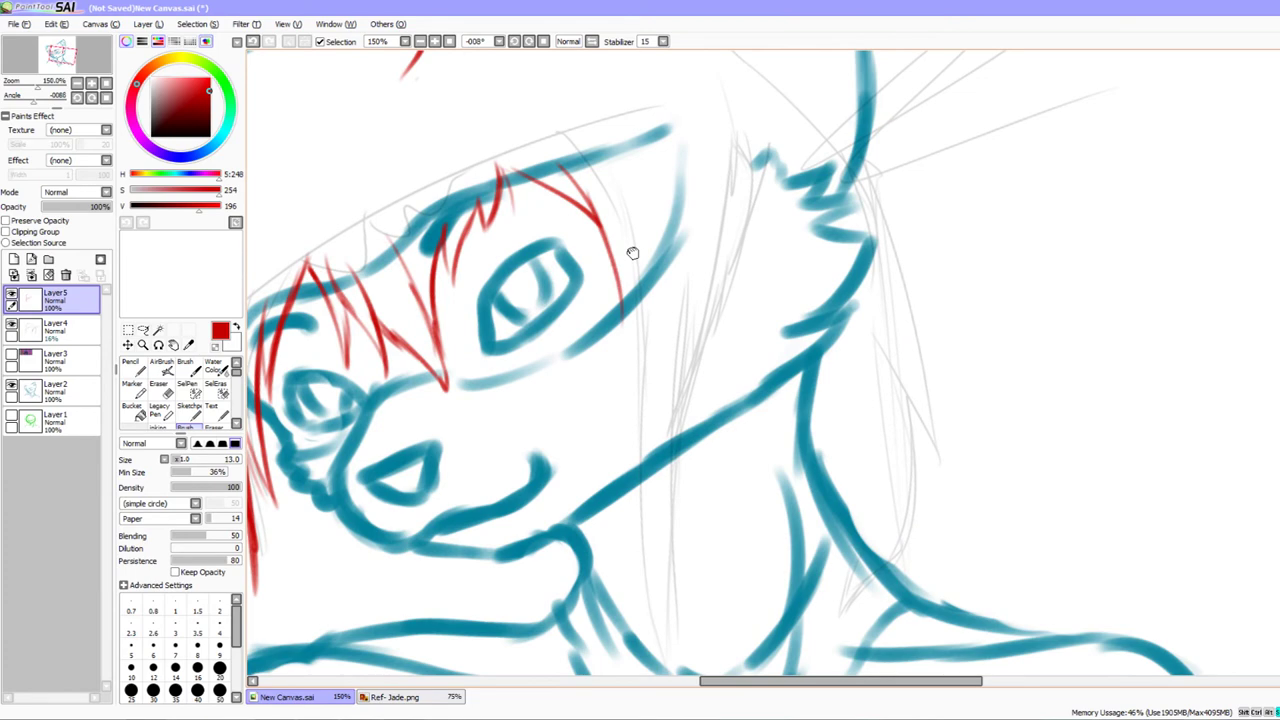
left_click_drag(632, 253, 684, 302)
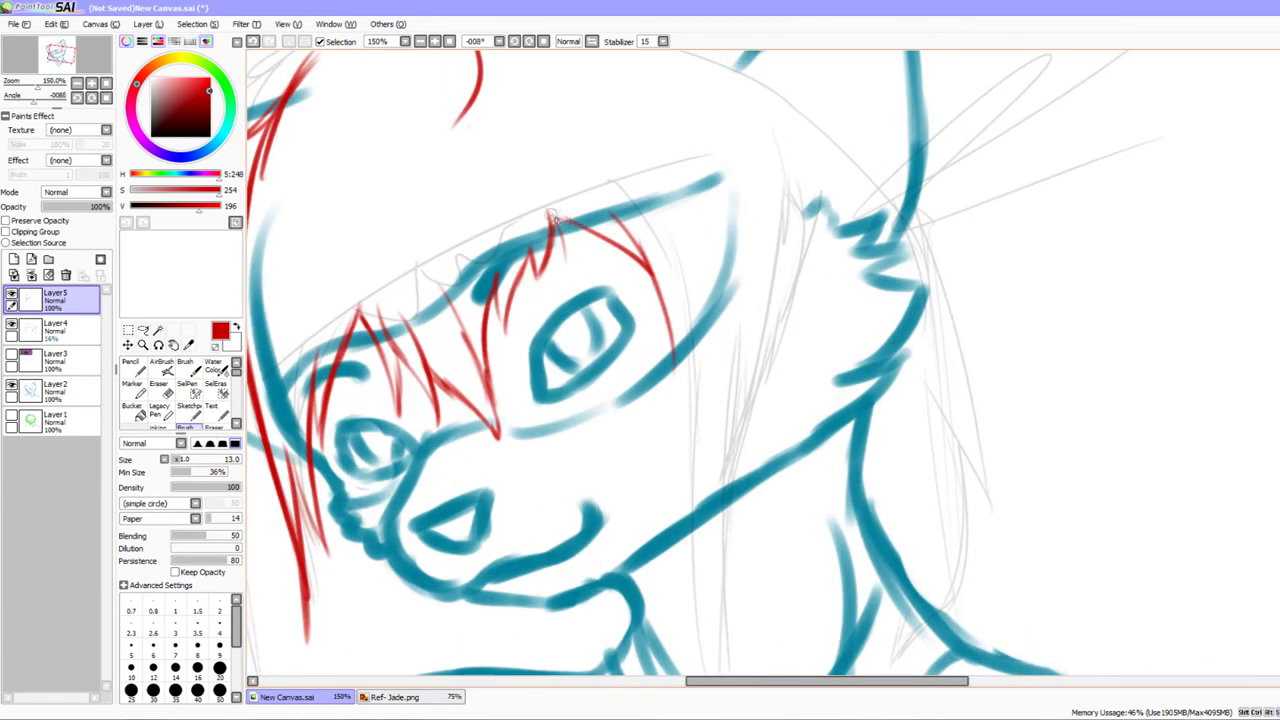
Redraw the short strand hanging from the fringe peak above the near eye, and undo the extra stroke over the brow
left_click_drag(562, 250, 562, 290)
key("ctrl+z")
left_click_drag(554, 216, 562, 282)
mouse_move(663, 426)
left_mouse_down()
mouse_move(630, 445)
mouse_move(723, 374)
left_mouse_up()
left_click_drag(530, 238, 611, 203)
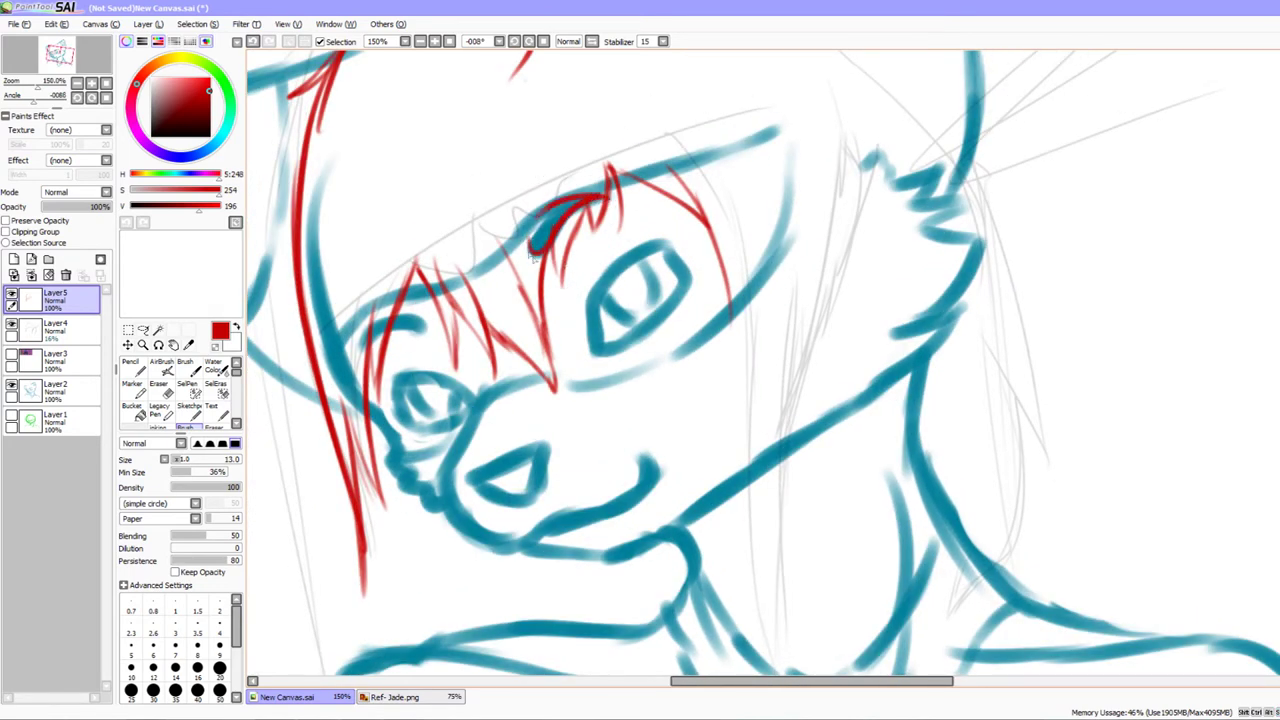
key("ctrl+z")
left_click_drag(729, 451, 723, 437)
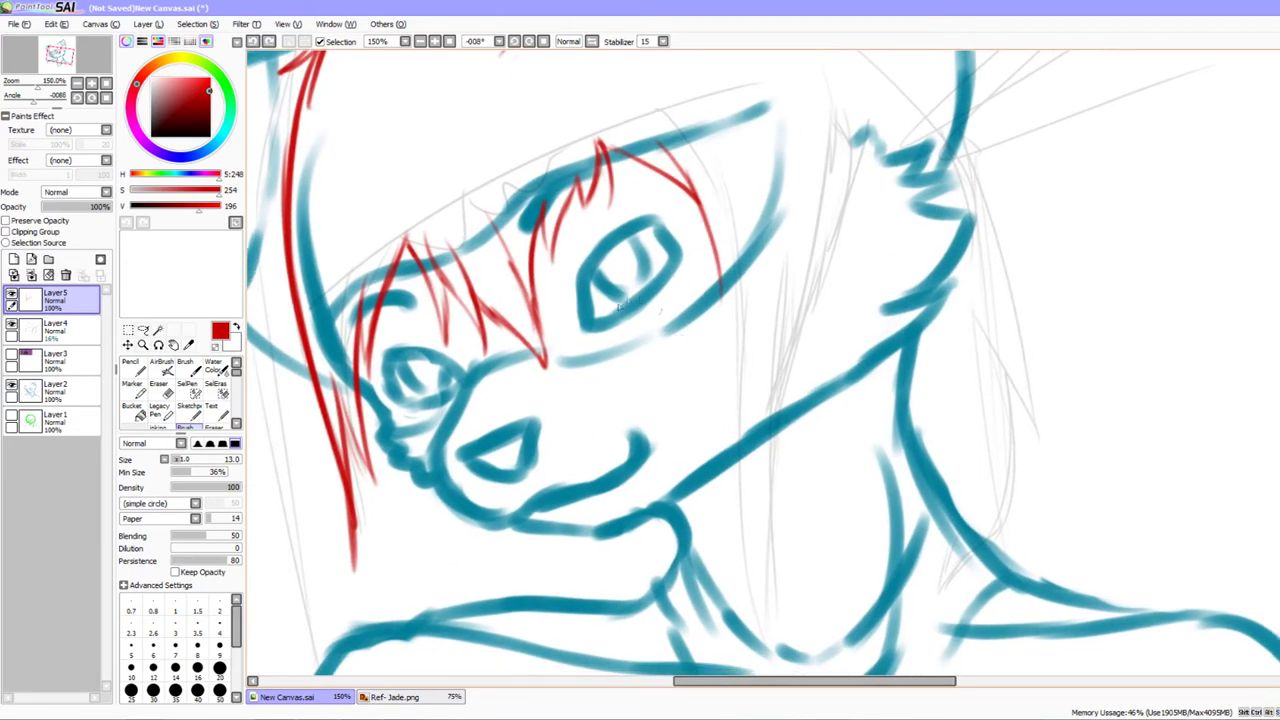
mouse_move(691, 488)
left_mouse_down()
mouse_move(757, 509)
mouse_move(791, 449)
mouse_move(611, 204)
left_mouse_up()
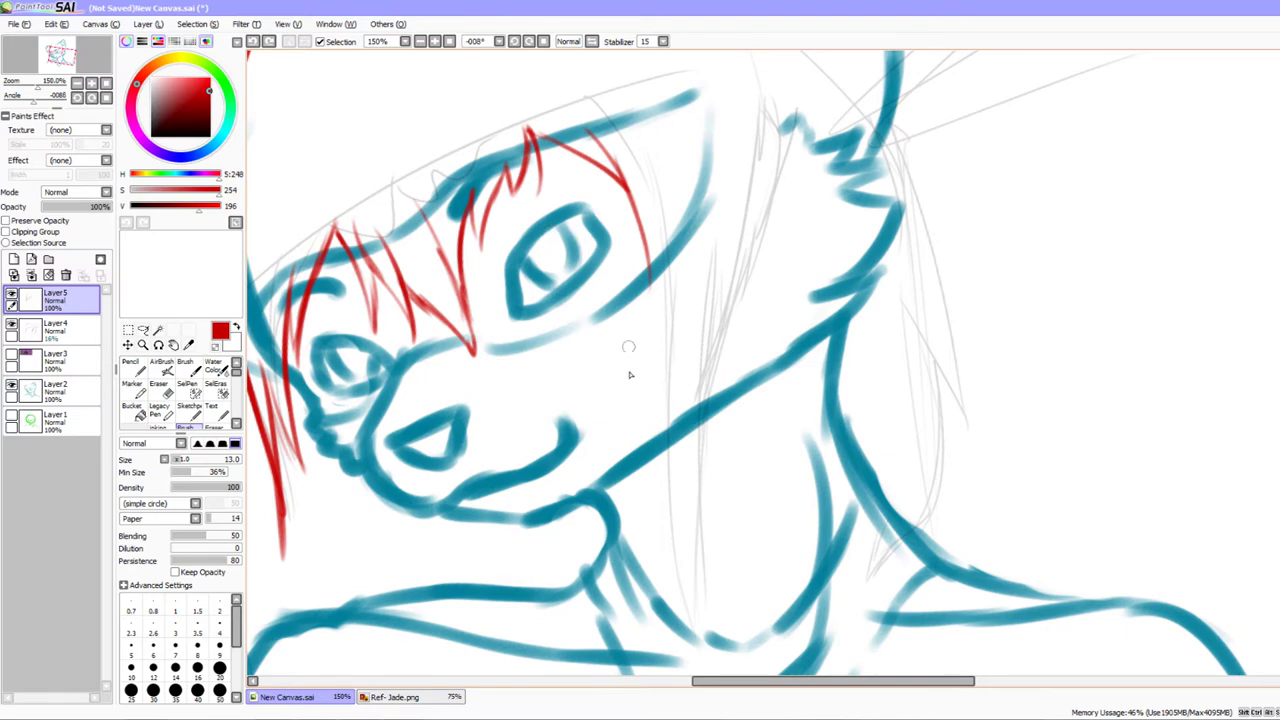
Try the first strokes of a side lock next to the near eye, and undo them
mouse_move(657, 416)
left_mouse_down()
mouse_move(645, 443)
mouse_move(644, 426)
left_mouse_up()
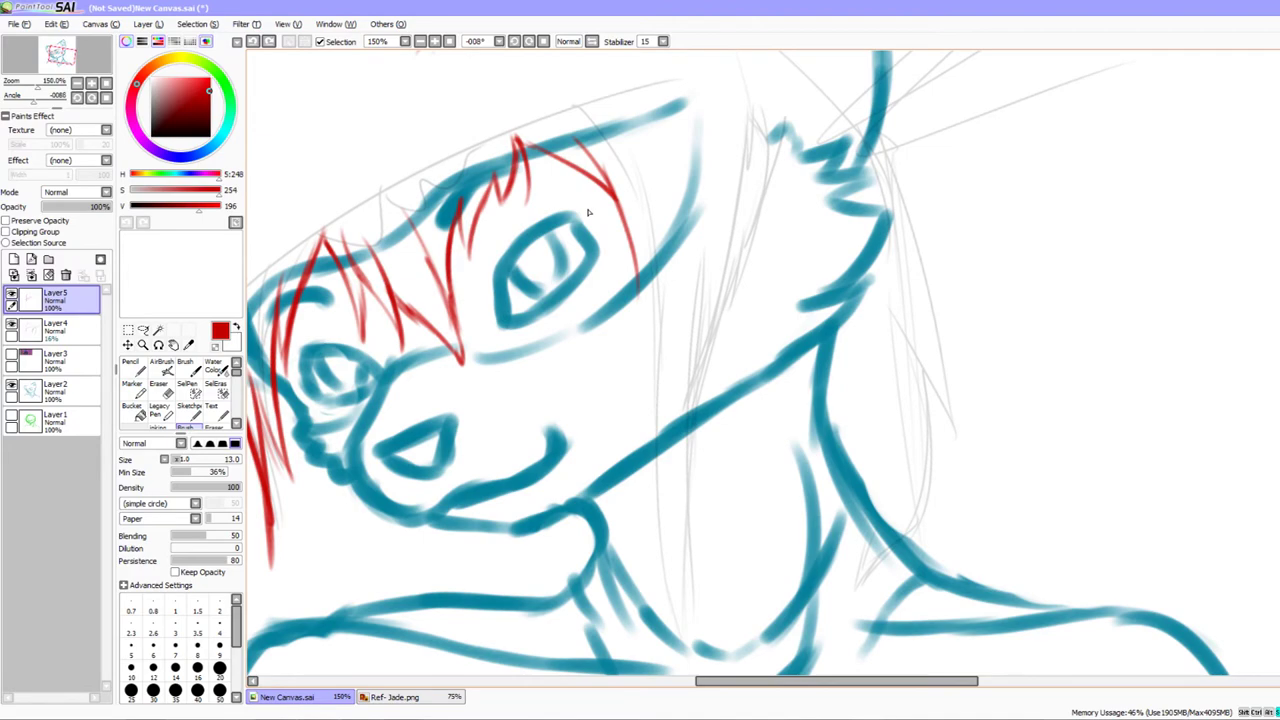
left_click_drag(730, 334, 714, 314)
left_click_drag(634, 626, 543, 576)
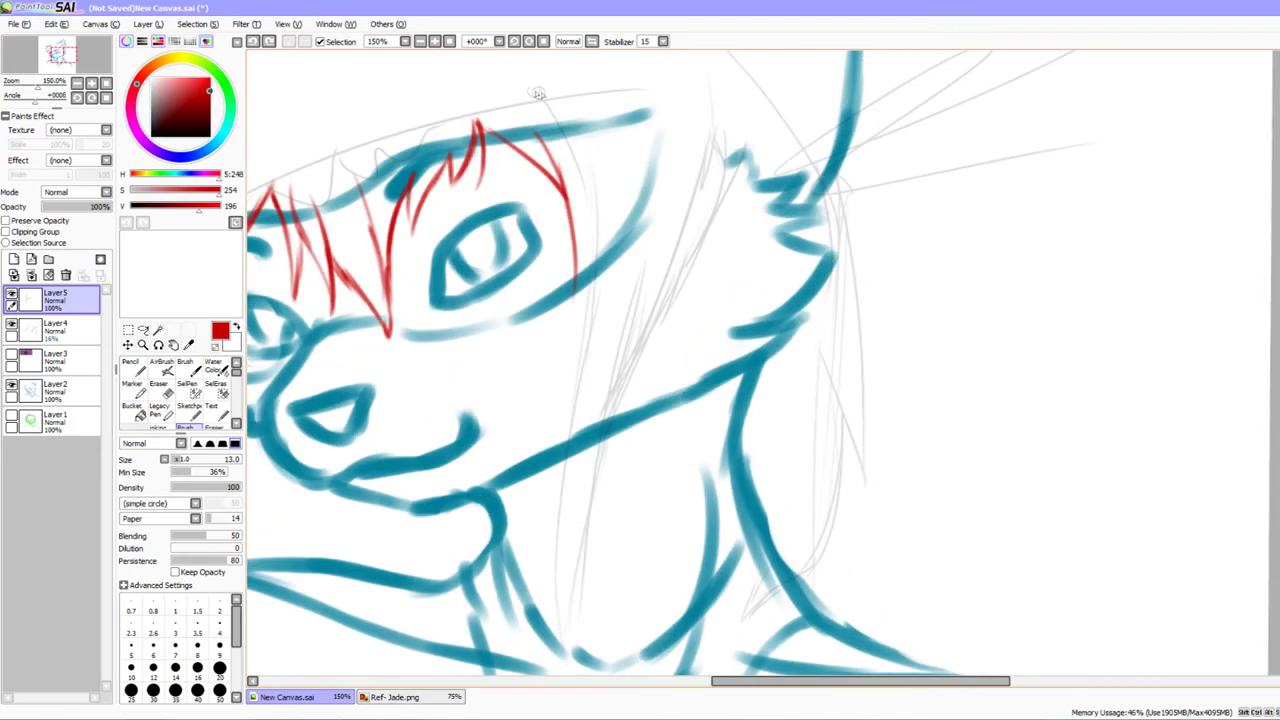
mouse_move(748, 232)
left_mouse_down()
mouse_move(683, 228)
mouse_move(748, 146)
mouse_move(686, 328)
left_mouse_up()
left_click_drag(680, 168, 654, 322)
key("ctrl+z")
mouse_move(667, 236)
left_mouse_down()
mouse_move(642, 506)
mouse_move(628, 408)
mouse_move(642, 304)
left_mouse_up()
key("ctrl+z")
Extend the outer fringe strand down the near cheek into a long side lock, with tapering strands crossing the jaw toward the neck
left_click_drag(621, 412, 655, 243)
left_click_drag(634, 338, 612, 382)
left_click_drag(625, 310, 622, 557)
left_click_drag(614, 380, 632, 580)
mouse_move(630, 573)
left_mouse_down()
mouse_move(614, 603)
mouse_move(628, 422)
left_mouse_up()
mouse_move(621, 594)
left_mouse_down()
mouse_move(653, 350)
mouse_move(643, 371)
mouse_move(641, 331)
left_mouse_up()
key("ctrl+z")
mouse_move(599, 573)
left_mouse_down()
mouse_move(646, 275)
mouse_move(600, 463)
left_mouse_up()
left_click_drag(711, 264, 800, 268)
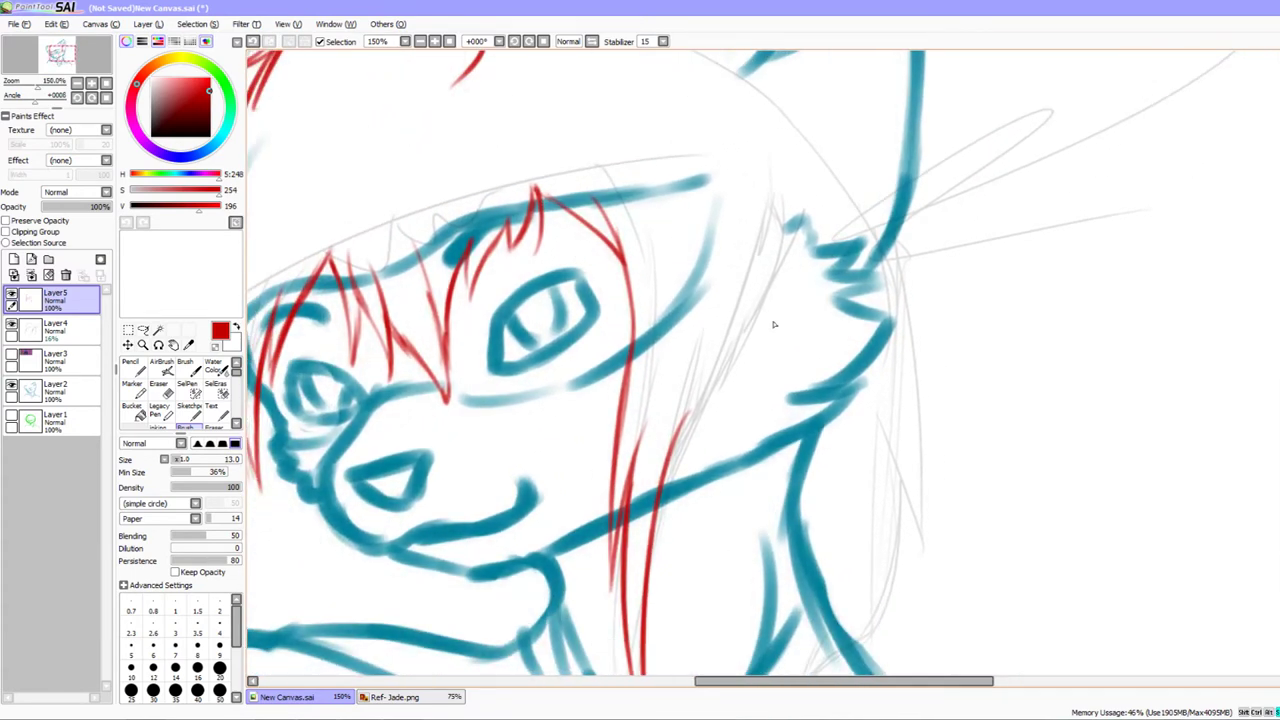
mouse_move(792, 218)
left_mouse_down()
mouse_move(729, 351)
mouse_move(705, 440)
left_mouse_up()
key("ctrl+z")
Try extending the parting line up to the hair outline at the crown, and undo it
left_click_drag(819, 443, 1146, 288)
left_click_drag(961, 453, 842, 690)
left_click_drag(730, 166, 752, 295)
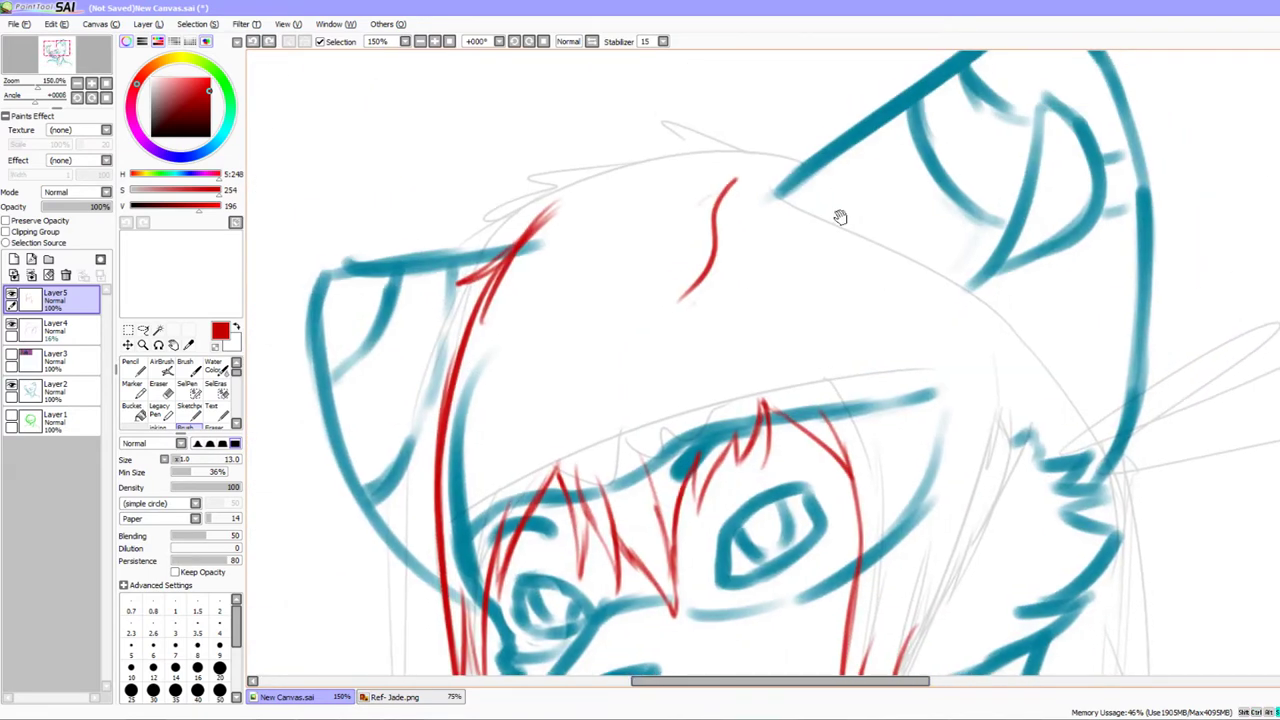
left_click_drag(785, 170, 852, 175)
left_click_drag(808, 216, 828, 225)
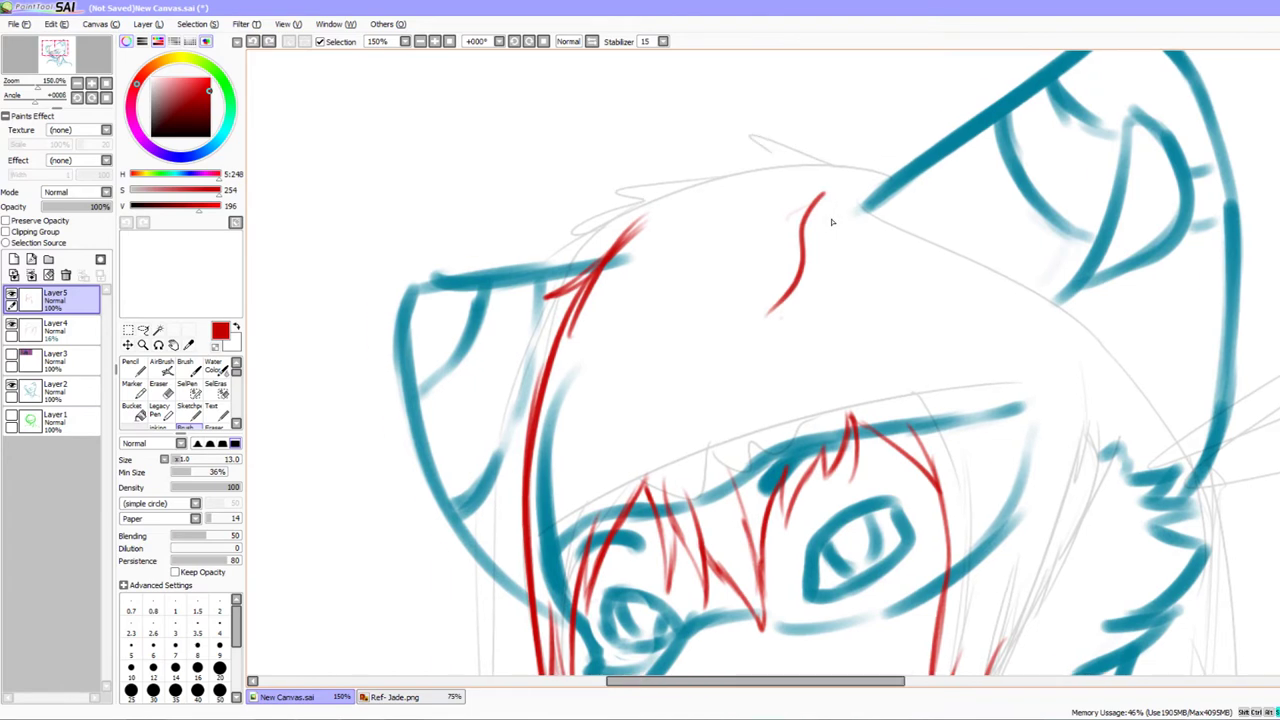
scroll(879, 278, "right", 2)
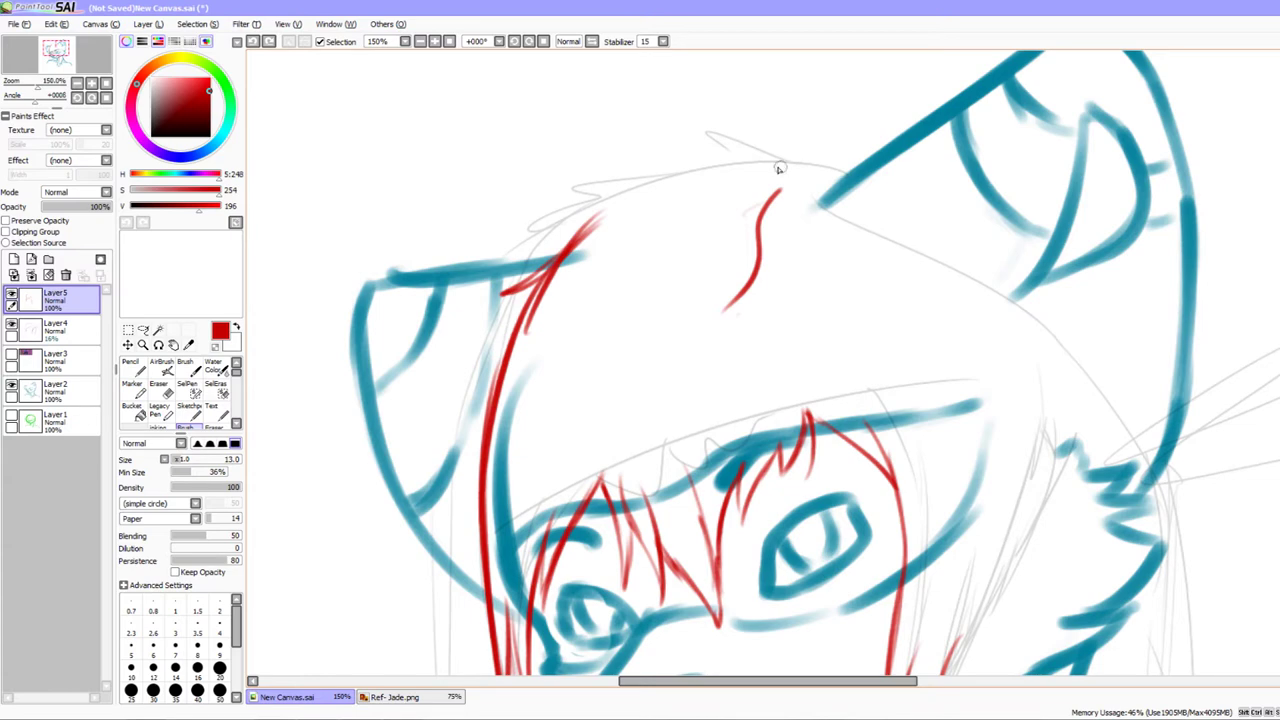
mouse_move(774, 166)
left_mouse_down()
mouse_move(755, 207)
mouse_move(734, 163)
mouse_move(756, 176)
mouse_move(779, 165)
mouse_move(789, 191)
mouse_move(730, 183)
left_mouse_up()
key("ctrl+z")
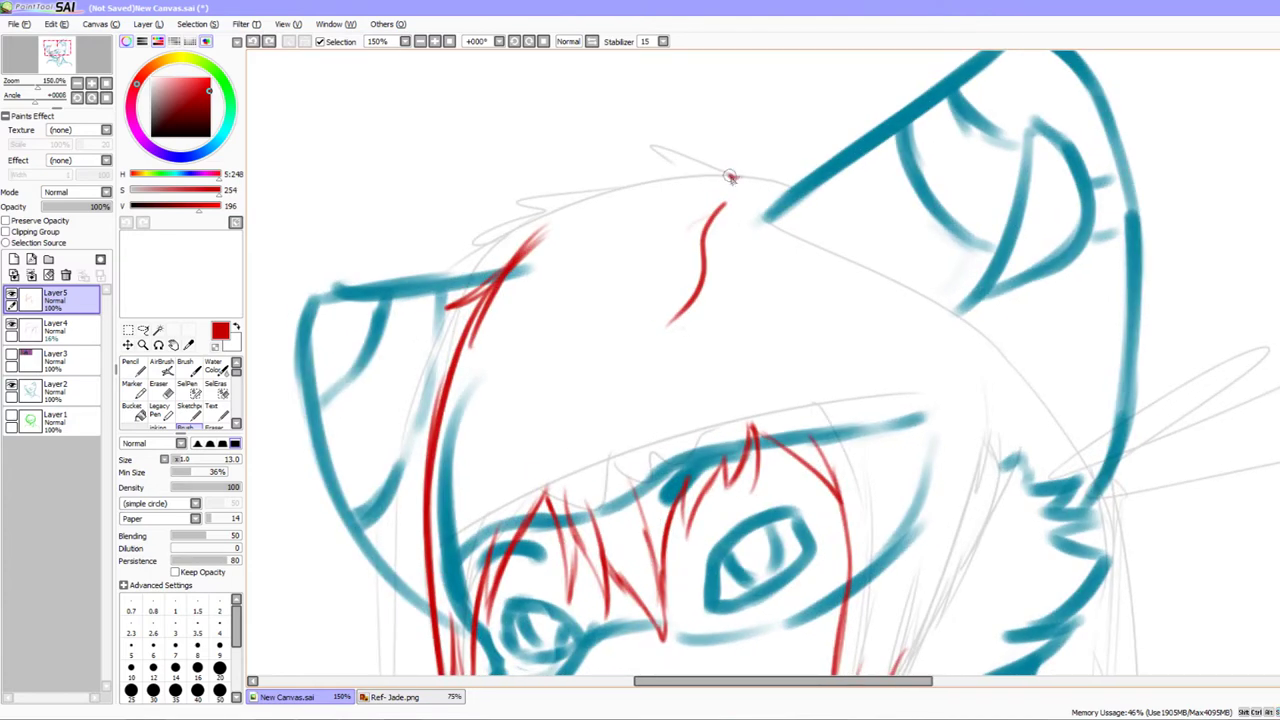
mouse_move(731, 183)
left_mouse_down()
mouse_move(715, 169)
mouse_move(697, 205)
left_mouse_up()
mouse_move(750, 169)
left_mouse_down()
mouse_move(754, 151)
mouse_move(722, 156)
left_mouse_up()
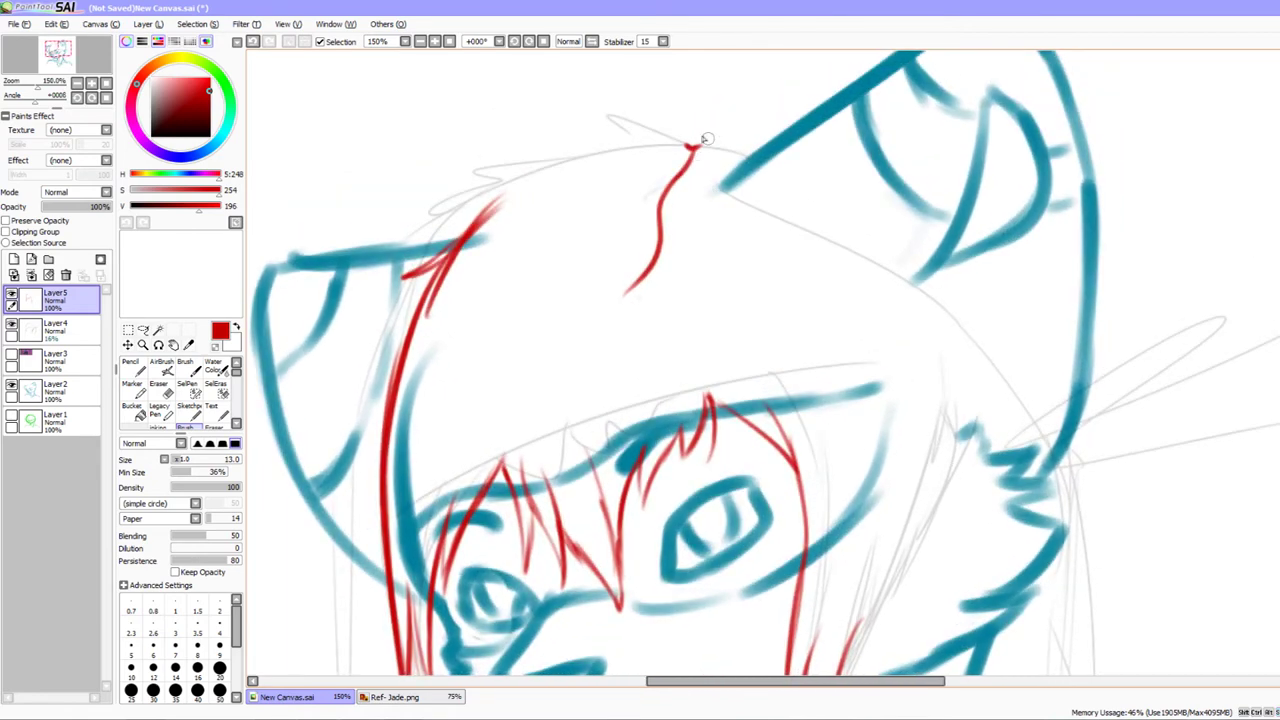
key("ctrl+z")
Draw a short curved hair outline from the top of the parting to the base of the near ear
left_click_drag(711, 143, 749, 155)
left_click_drag(655, 320, 562, 328)
left_click_drag(749, 389, 764, 515)
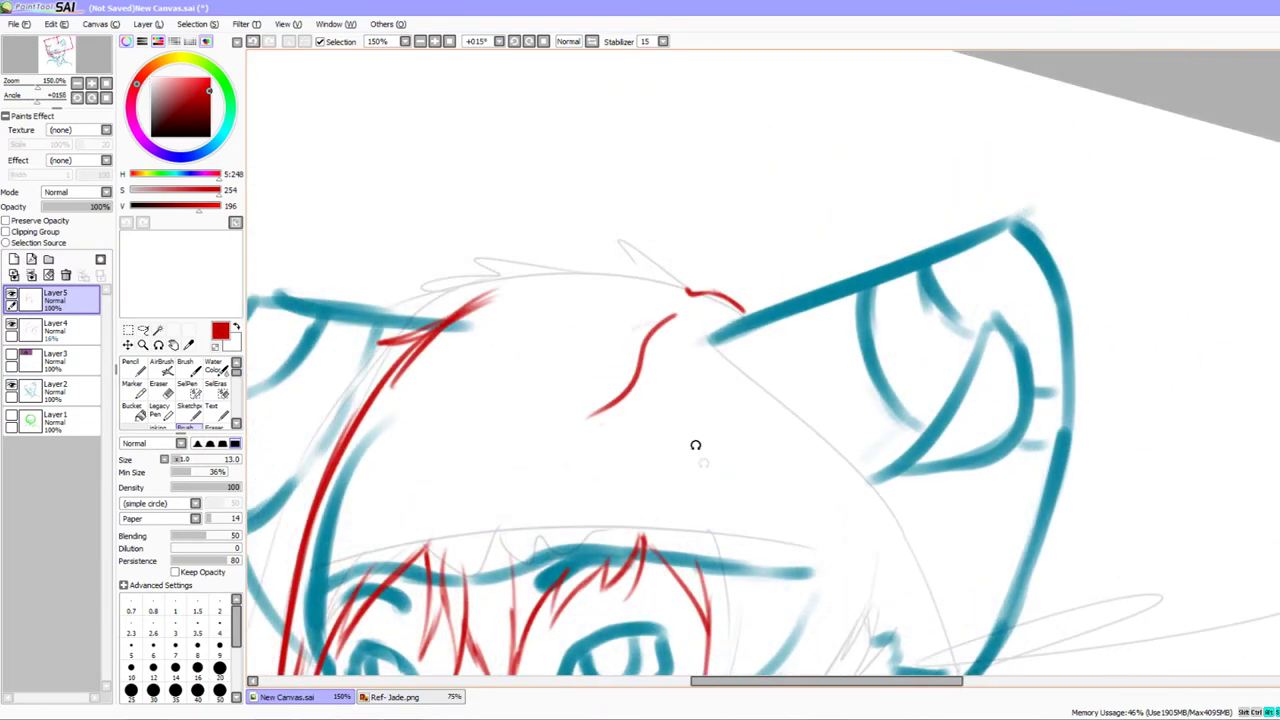
left_click_drag(694, 446, 664, 380)
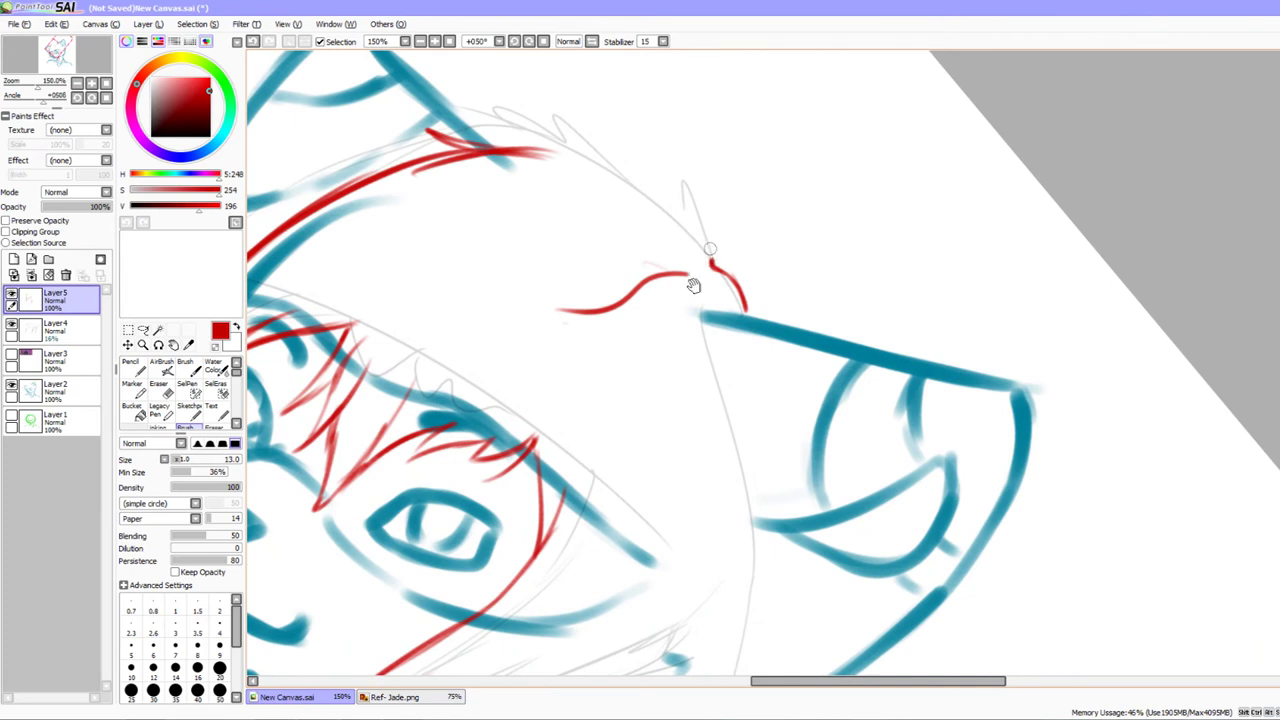
left_click_drag(707, 262, 688, 283)
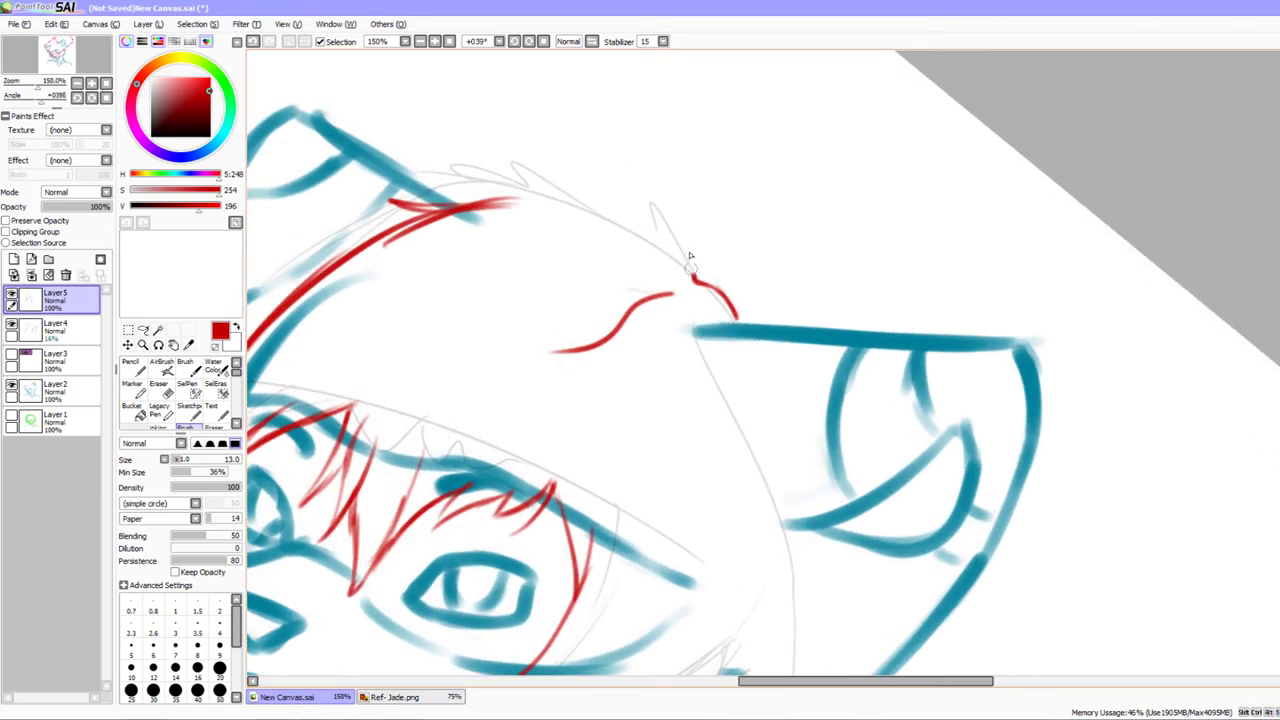
Try sketching a pointed tuft standing up at the crown, with another strand sweeping toward the far ear
mouse_move(694, 279)
left_mouse_down()
mouse_move(731, 112)
mouse_move(652, 259)
left_mouse_up()
left_click_drag(642, 430, 770, 456)
mouse_move(770, 456)
left_mouse_down()
mouse_move(794, 463)
mouse_move(857, 382)
left_mouse_up()
mouse_move(700, 353)
left_mouse_down()
mouse_move(548, 400)
mouse_move(614, 375)
left_mouse_up()
left_click_drag(690, 470, 589, 449)
mouse_move(824, 470)
left_mouse_down()
mouse_move(744, 396)
mouse_move(759, 403)
left_mouse_up()
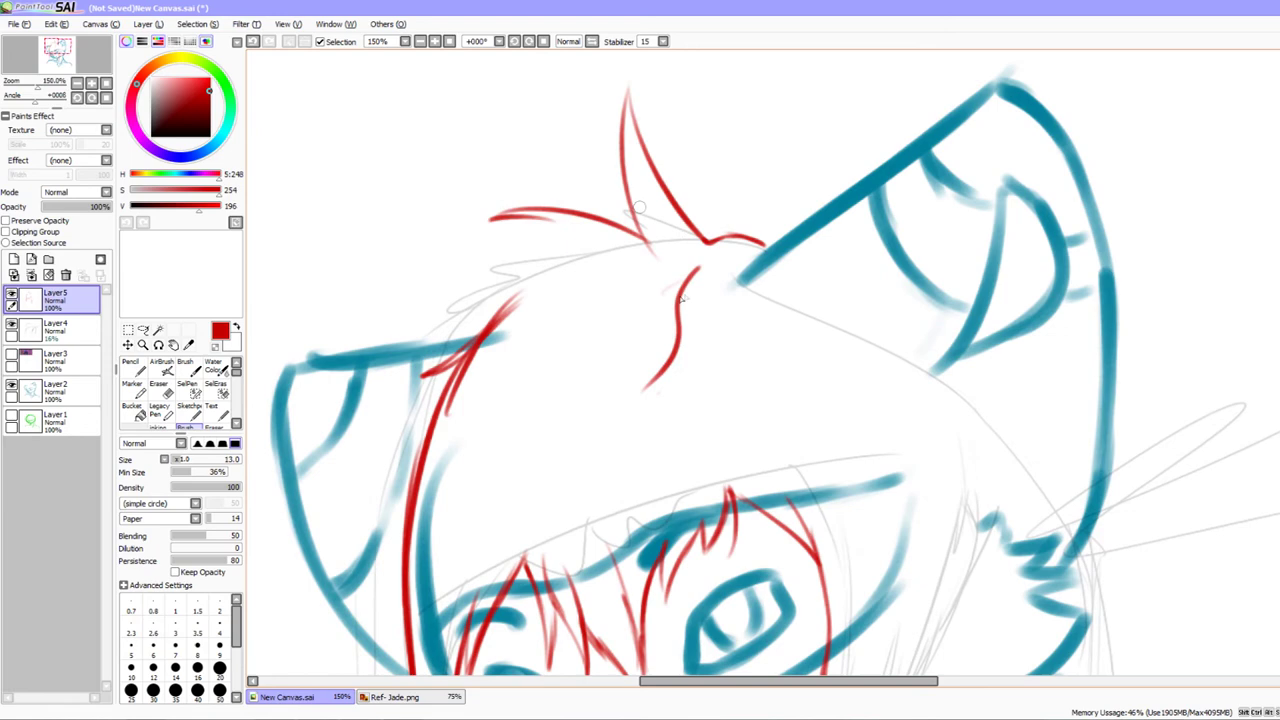
Try further strokes near the crown tuft, and undo them together with the tuft and the sweeping strand
mouse_move(689, 262)
left_mouse_down()
mouse_move(616, 120)
mouse_move(636, 60)
left_mouse_up()
key("ctrl+z")
left_click_drag(681, 308, 716, 316)
left_click_drag(702, 462, 748, 468)
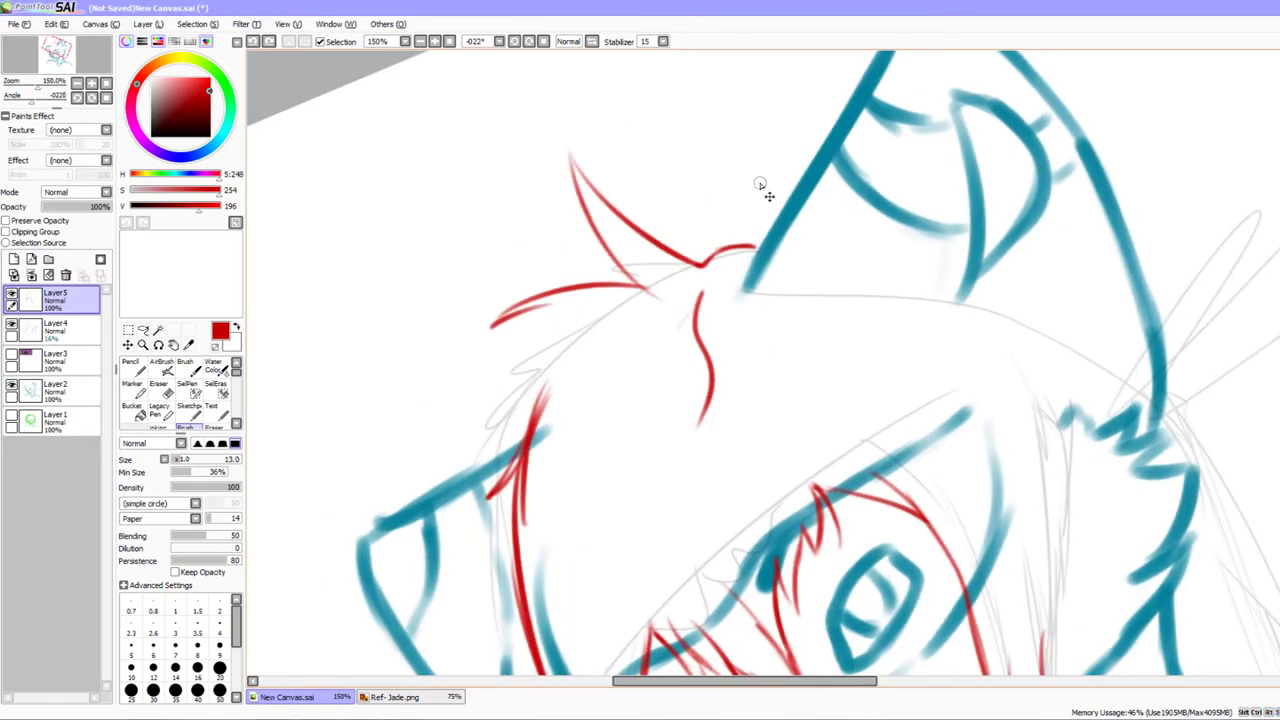
key("ctrl+z")
key("ctrl+z")
key("ctrl+z")
key("ctrl+z")
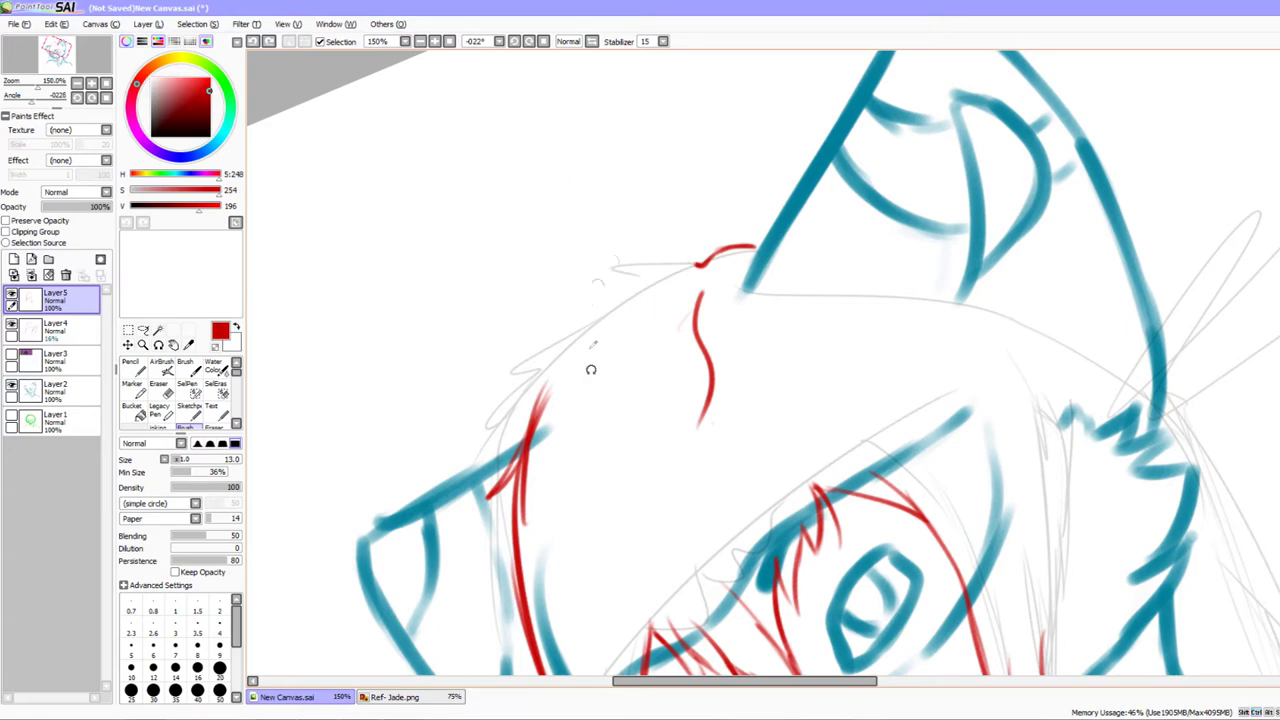
Try a different set of tuft strokes along the crown outline, and undo them
left_click_drag(591, 370, 598, 407)
left_click_drag(690, 267, 611, 291)
mouse_move(618, 338)
left_mouse_down()
mouse_move(611, 283)
mouse_move(611, 294)
left_mouse_up()
mouse_move(642, 232)
left_mouse_down()
mouse_move(655, 240)
mouse_move(586, 280)
mouse_move(606, 276)
left_mouse_up()
left_click_drag(634, 443, 588, 403)
key("ctrl+z")
key("ctrl+z")
key("ctrl+z")
key("ctrl+z")
mouse_move(563, 333)
left_mouse_down()
mouse_move(620, 423)
mouse_move(594, 286)
left_mouse_up()
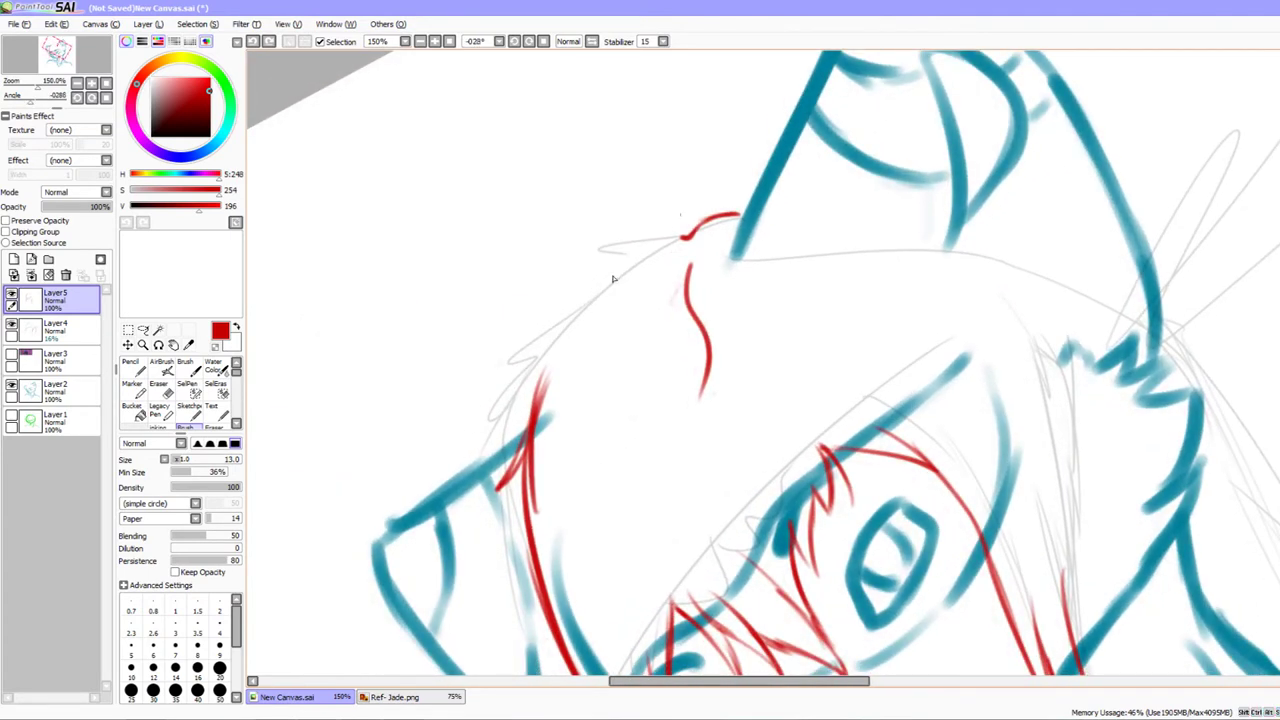
Draw a smooth hair outline arching from the parting over the top of the head toward the far ear
left_click_drag(684, 236, 544, 342)
left_click_drag(592, 290, 522, 368)
mouse_move(530, 500)
left_mouse_down()
mouse_move(537, 363)
mouse_move(569, 345)
left_mouse_up()
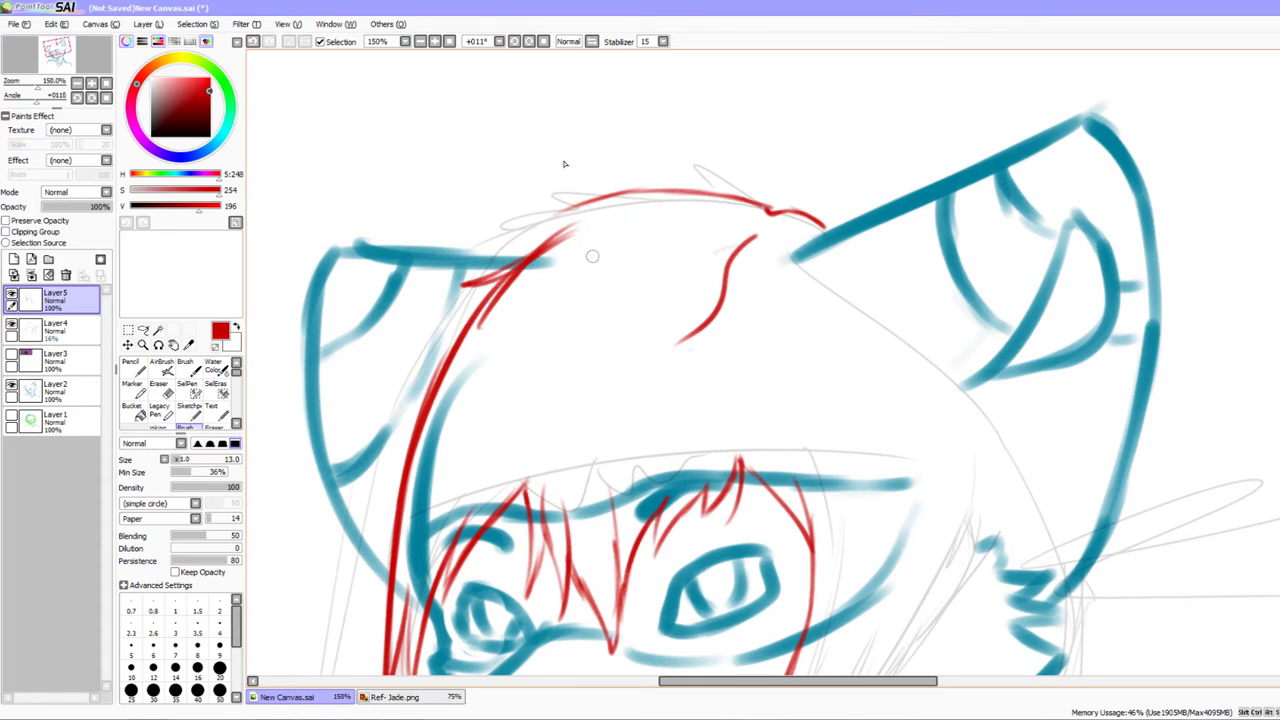
left_click_drag(517, 263, 655, 178)
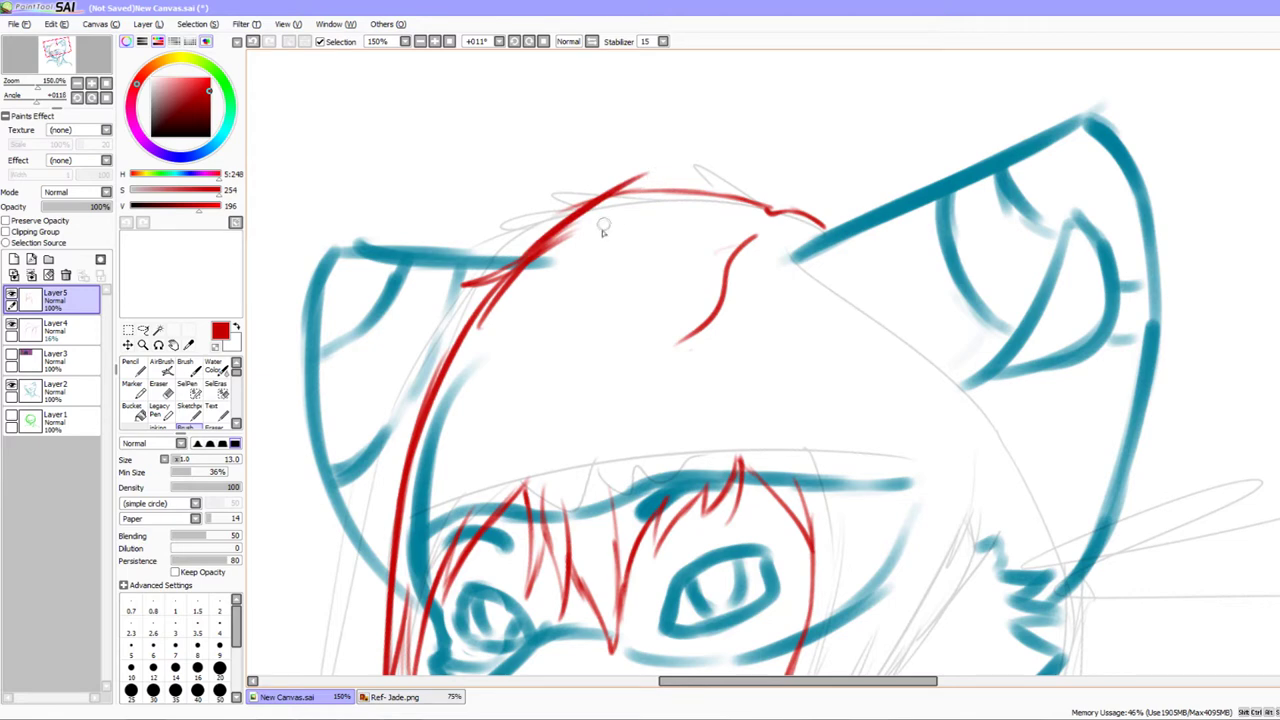
key("ctrl+z")
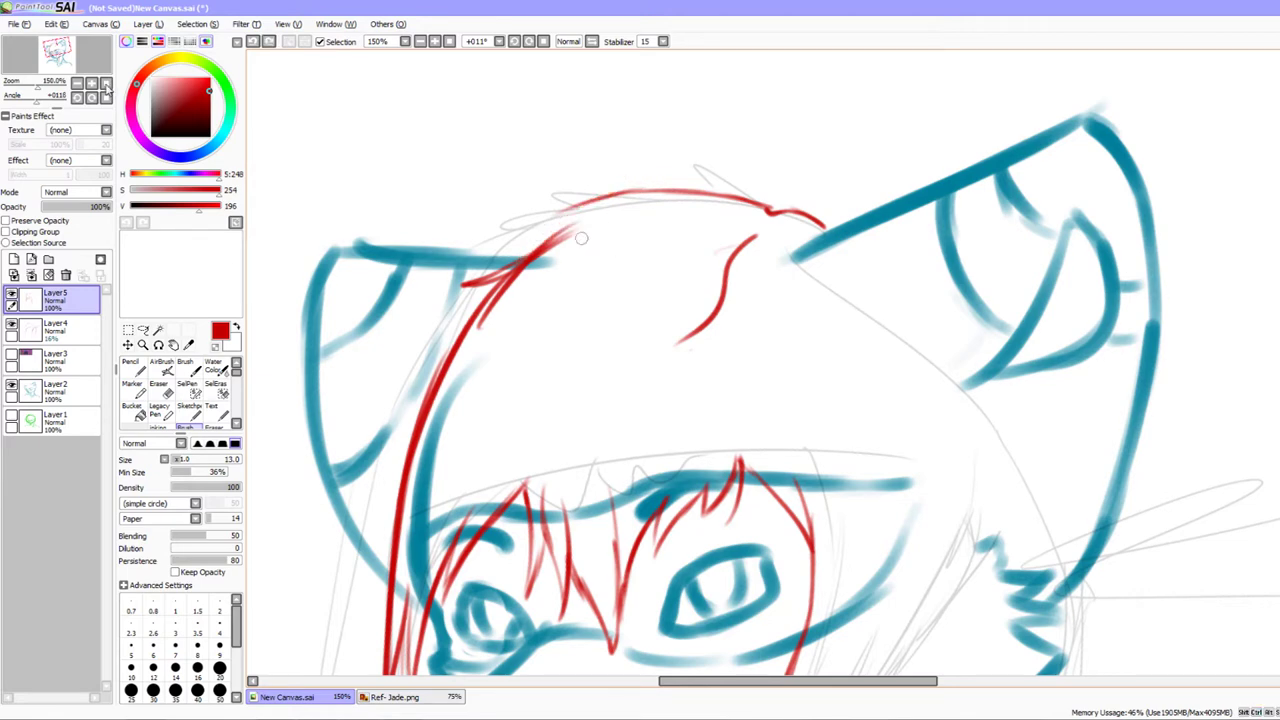
Reset the canvas rotation and continue the head-top hair outline down to the base of the far ear
left_click(92, 84)
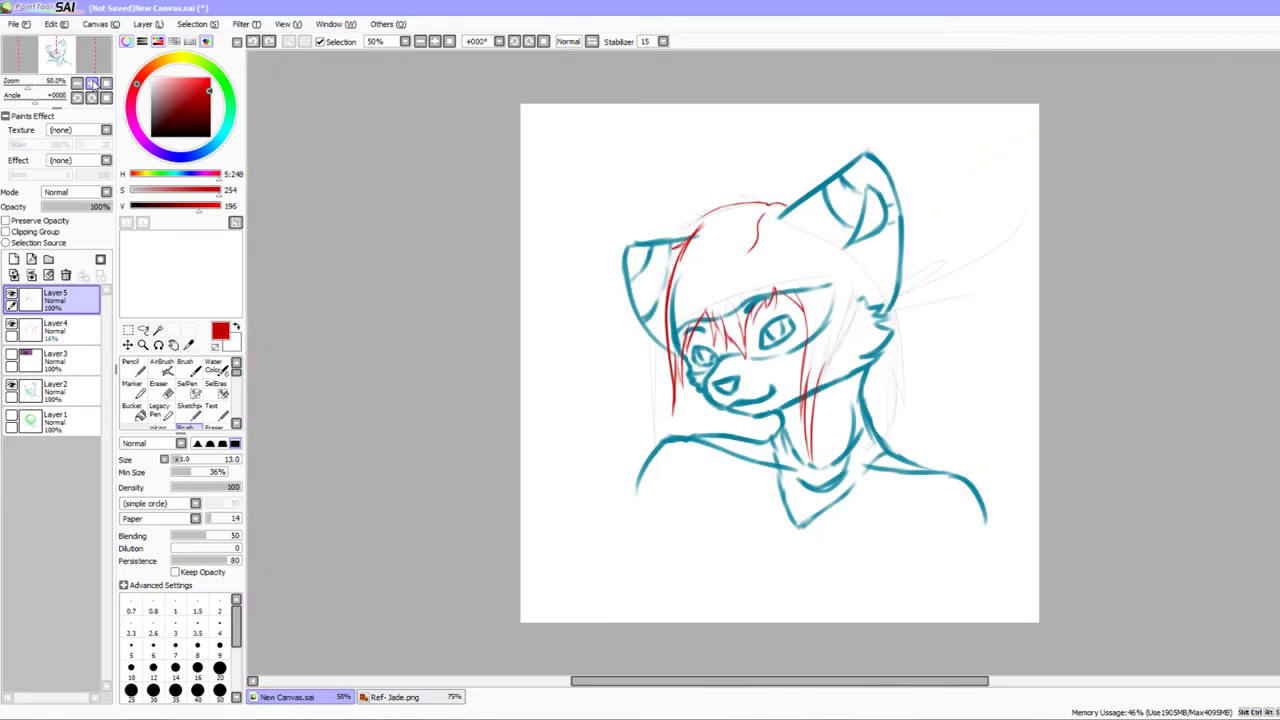
left_click(92, 84)
left_click(92, 84)
left_click(92, 84)
left_click_drag(56, 54, 53, 47)
mouse_move(688, 227)
left_mouse_down()
mouse_move(636, 272)
mouse_move(712, 214)
left_mouse_up()
key("ctrl+z")
left_click_drag(634, 277, 724, 209)
mouse_move(727, 352)
left_mouse_down()
mouse_move(643, 252)
mouse_move(654, 286)
mouse_move(643, 328)
left_mouse_up()
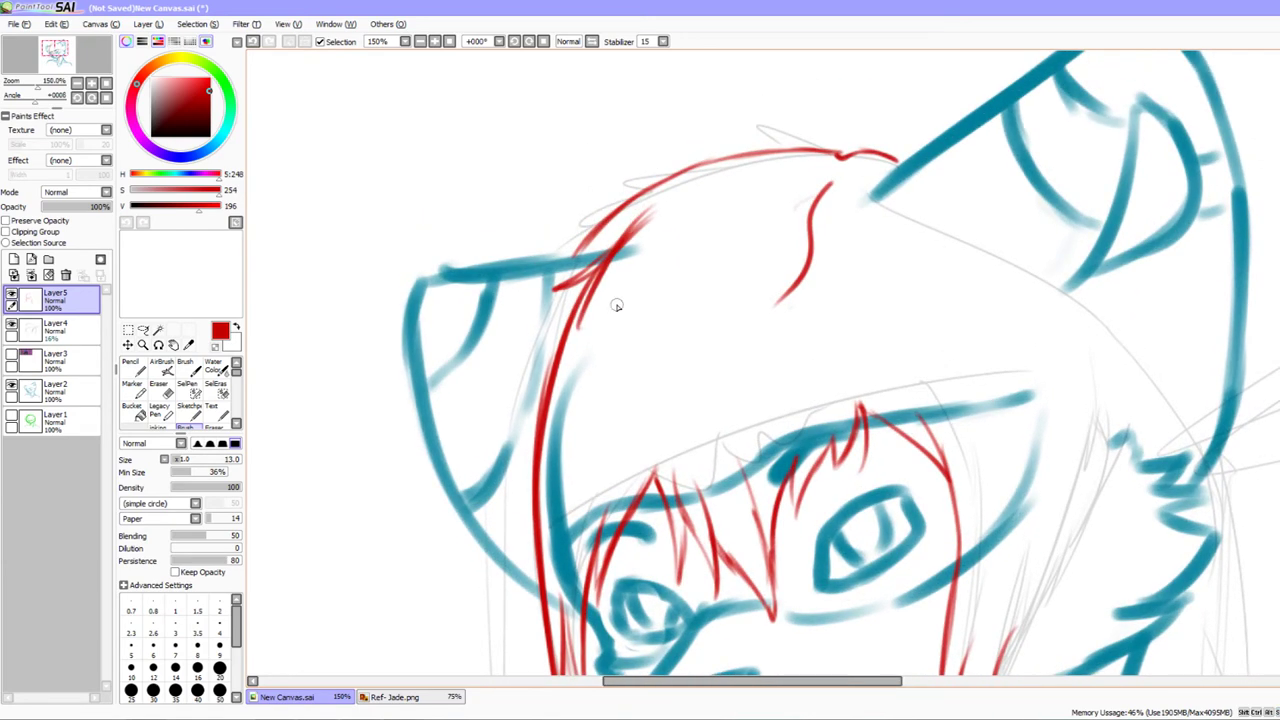
Erase the old overlapping strands beside the far ear's base, and switch back to the brush
key("e")
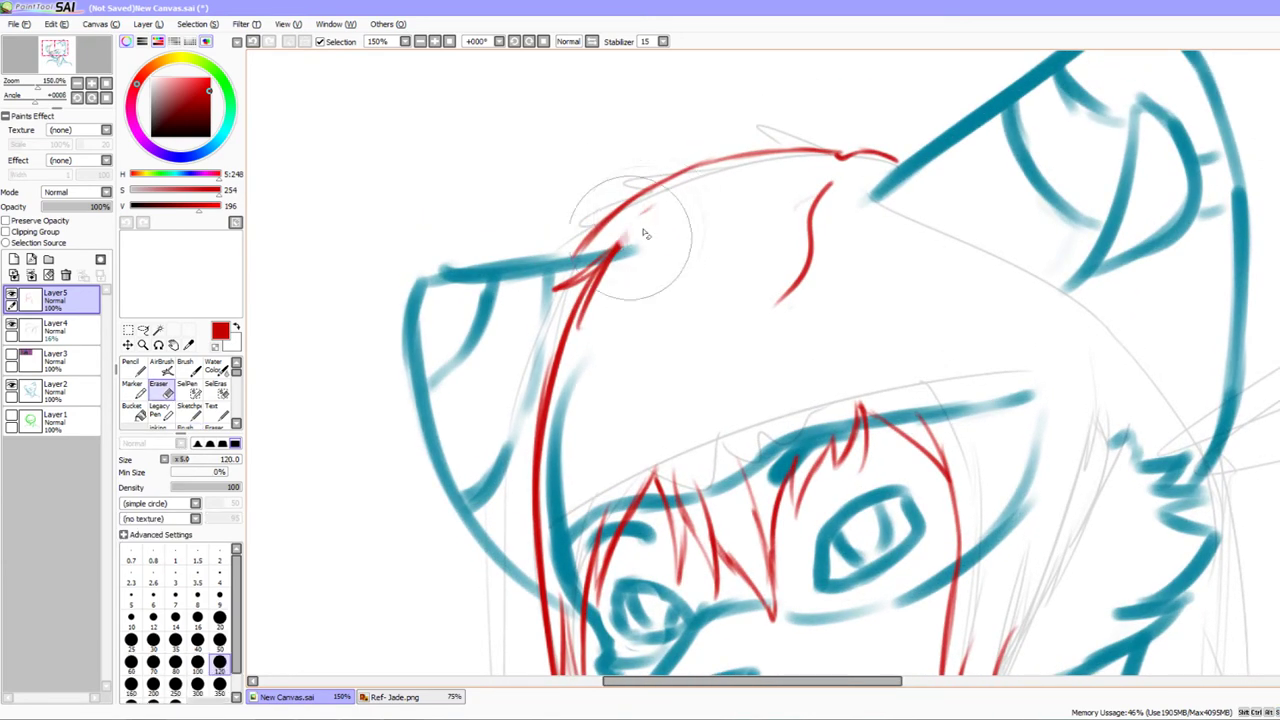
left_click_drag(652, 220, 591, 323)
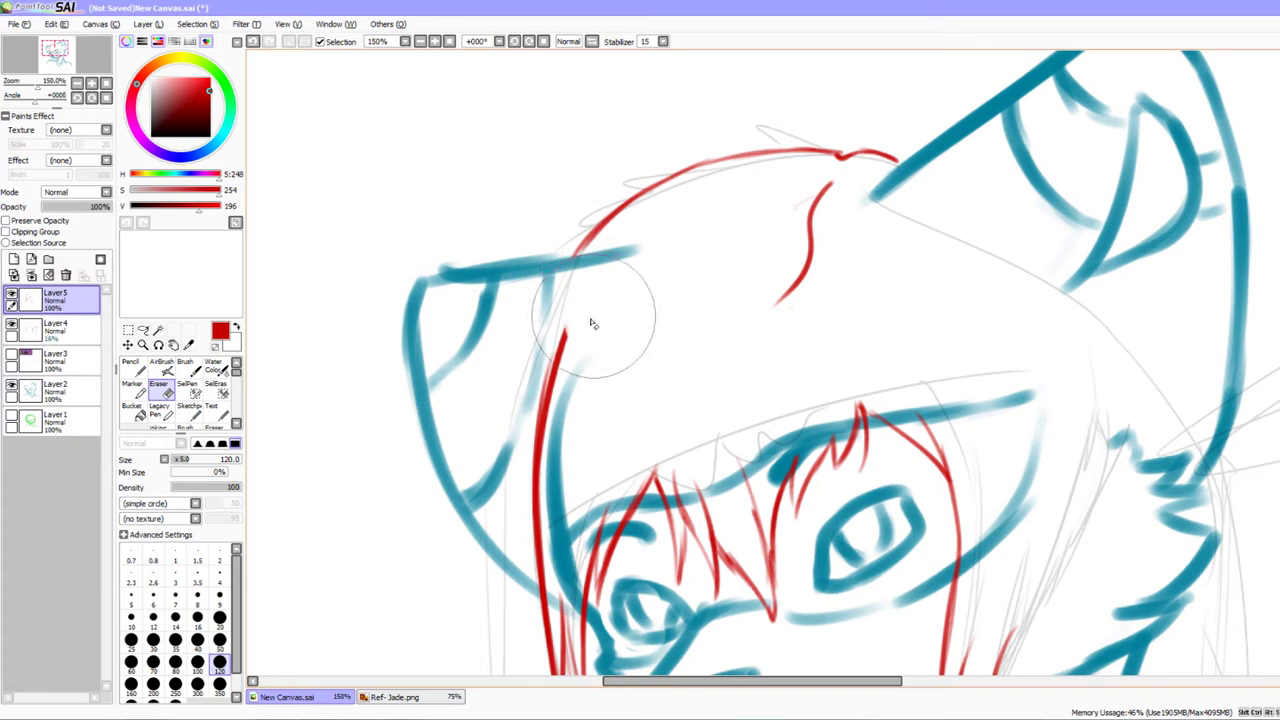
key("b")
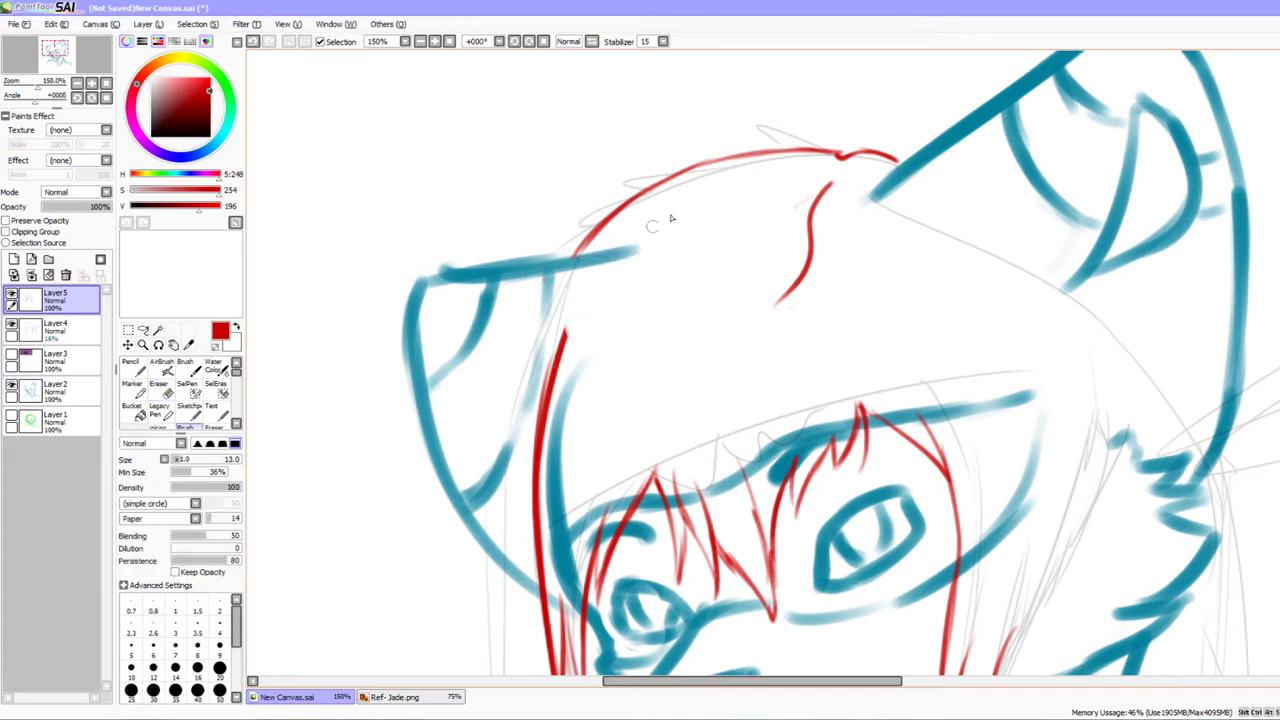
Add jagged tuft strokes to the red hair outline where it meets the base of the far ear
mouse_move(638, 243)
left_mouse_down()
mouse_move(548, 292)
mouse_move(600, 278)
mouse_move(567, 316)
mouse_move(553, 371)
left_mouse_up()
left_click_drag(582, 288, 554, 378)
left_click_drag(575, 483, 555, 431)
mouse_move(612, 280)
left_mouse_down()
mouse_move(563, 380)
mouse_move(624, 198)
left_mouse_up()
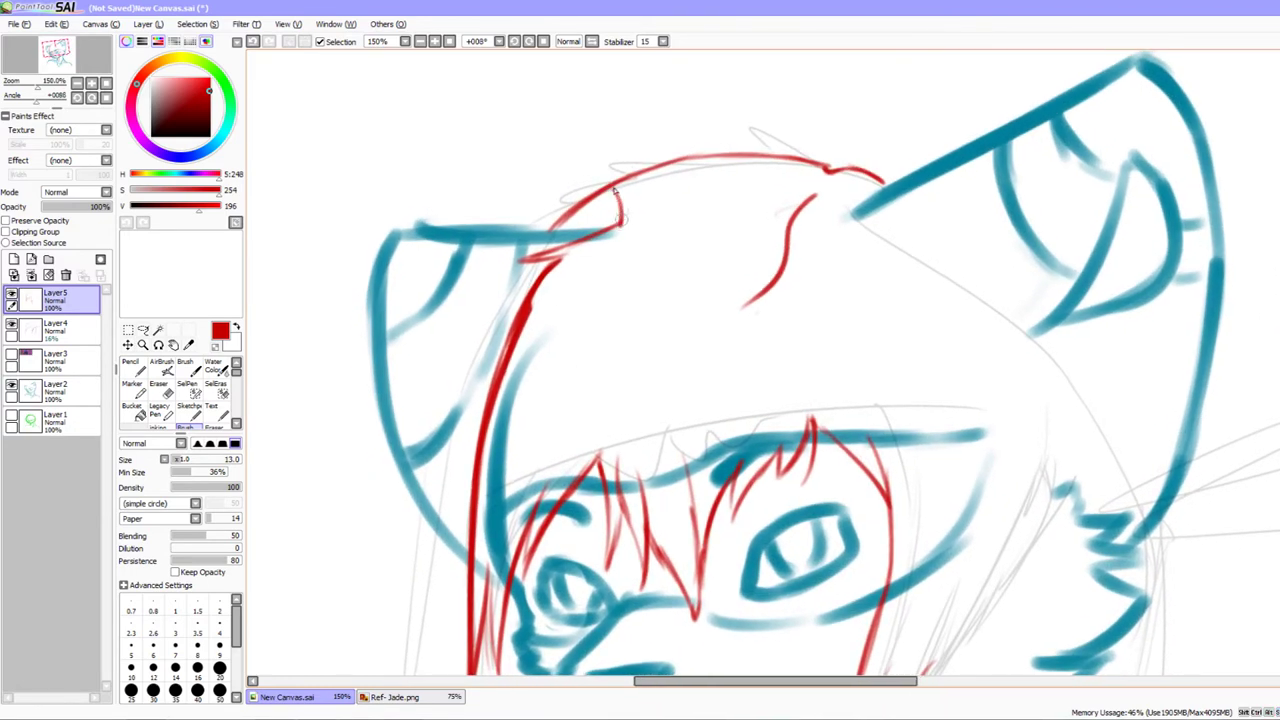
mouse_move(651, 271)
left_mouse_down()
mouse_move(606, 349)
mouse_move(610, 327)
left_mouse_up()
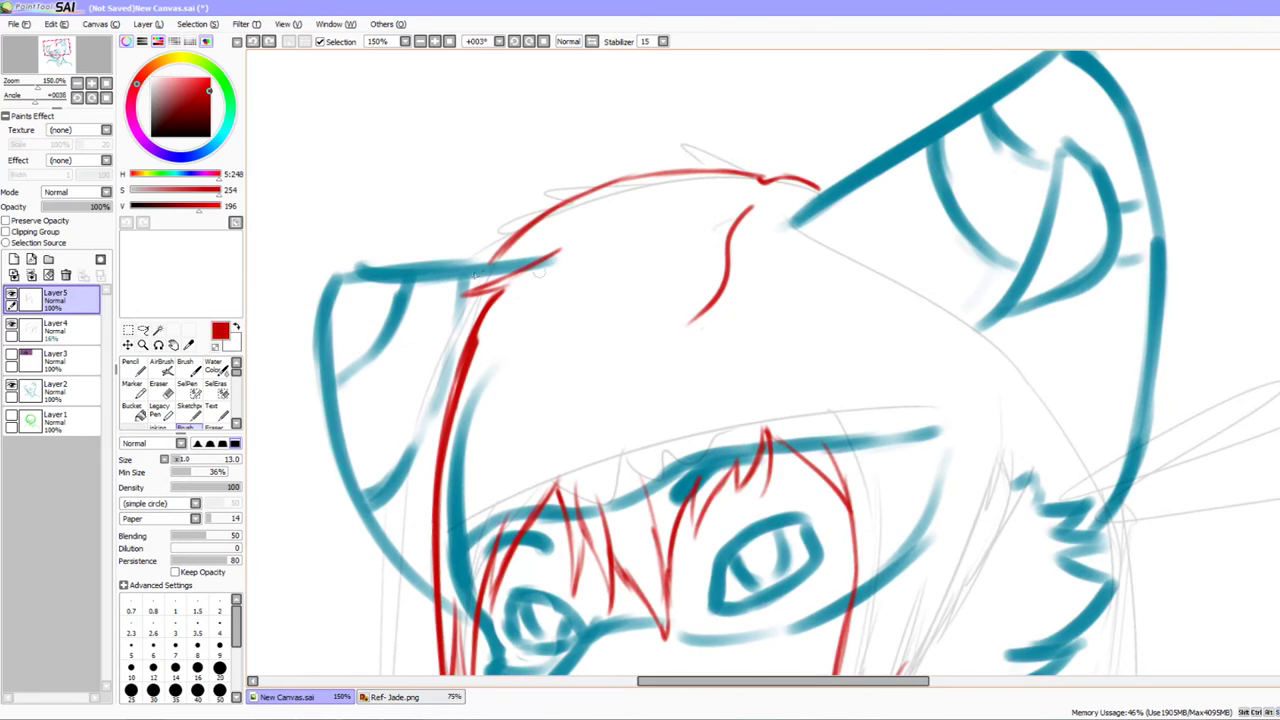
mouse_move(560, 294)
left_mouse_down()
mouse_move(554, 360)
mouse_move(591, 340)
mouse_move(538, 217)
mouse_move(540, 230)
mouse_move(499, 249)
mouse_move(534, 244)
left_mouse_up()
left_click_drag(505, 320, 510, 291)
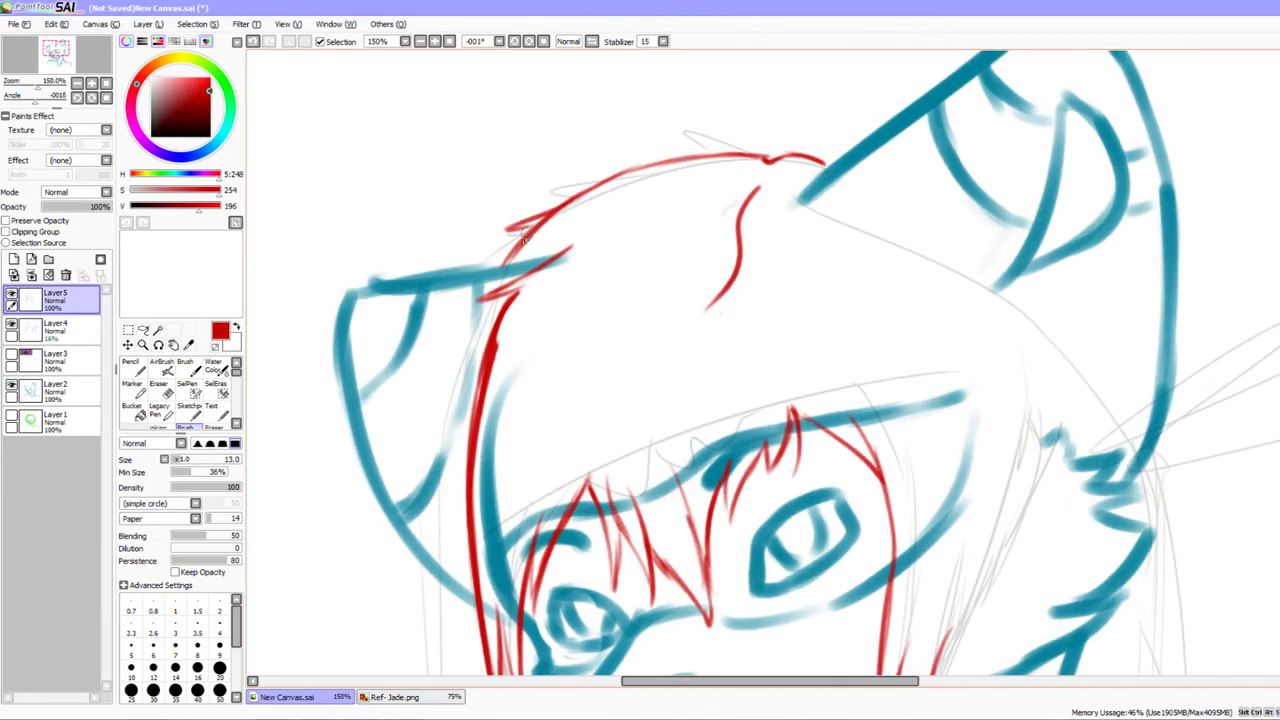
Erase the outline segment crossing the new tuft above the far ear with a size 50 eraser, and switch back to the brush
key("e")
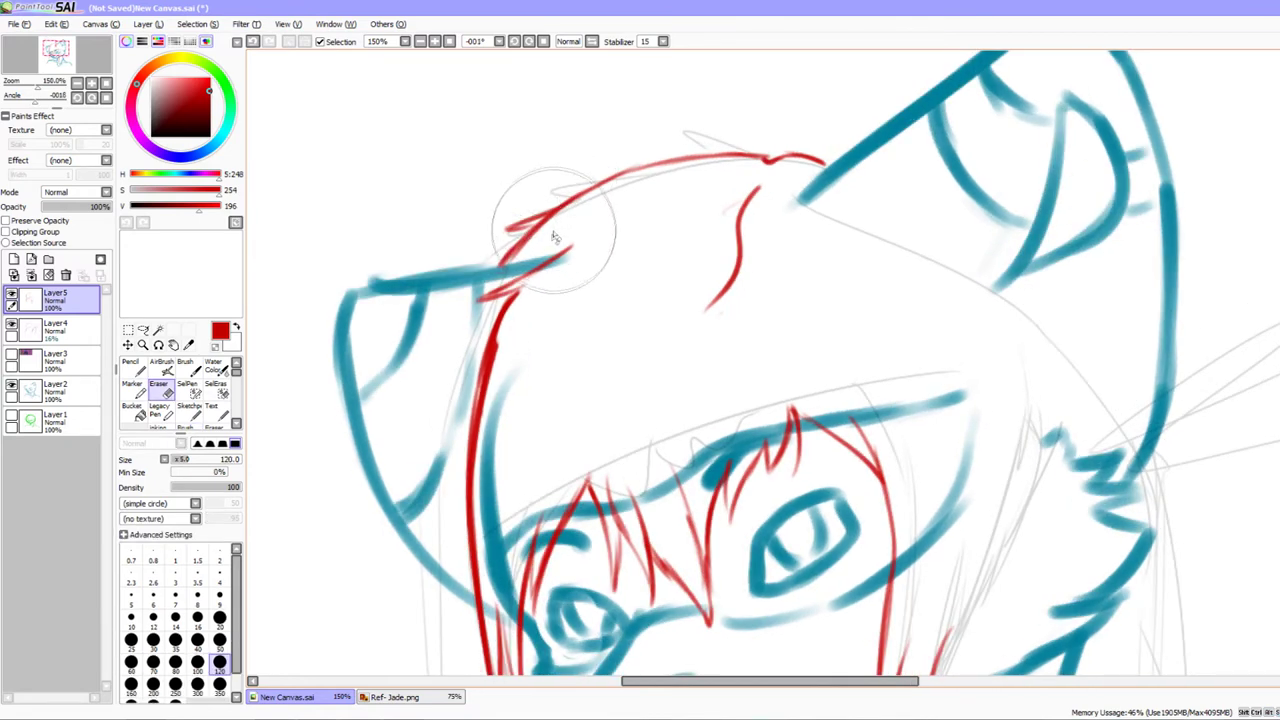
key("bracketleft")
key("bracketleft")
key("bracketleft")
key("bracketleft")
key("bracketleft")
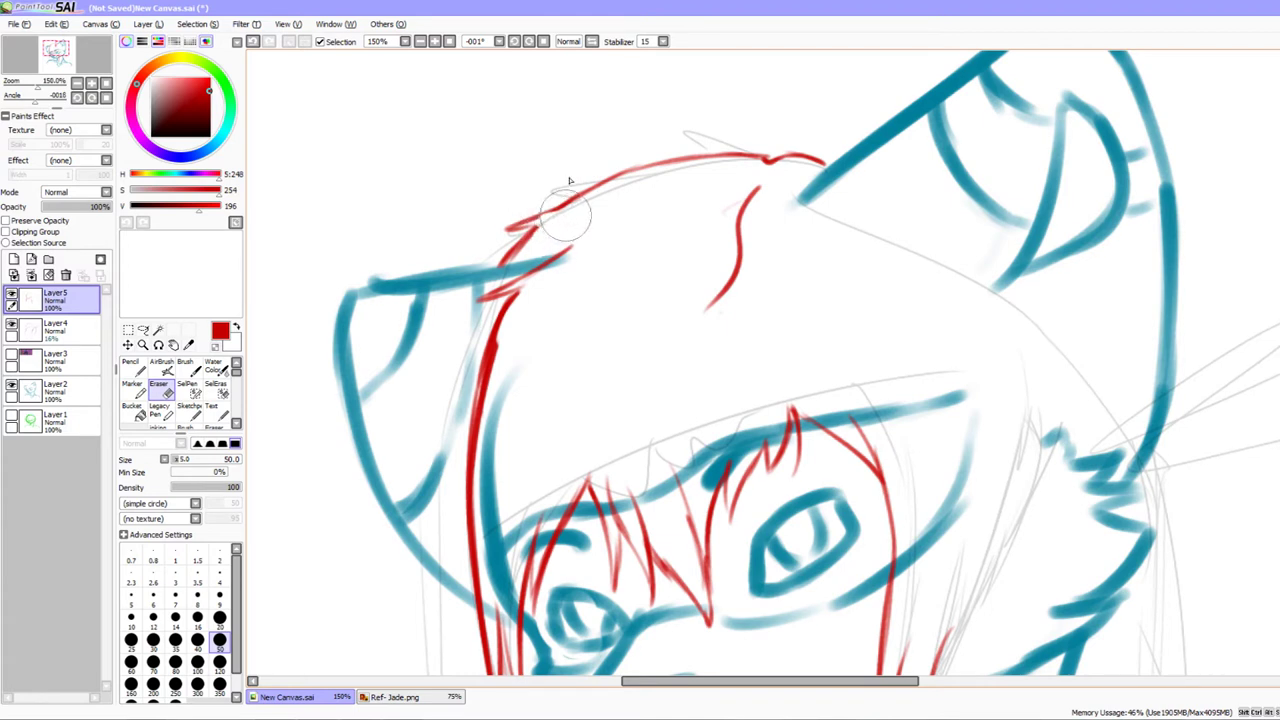
key("b")
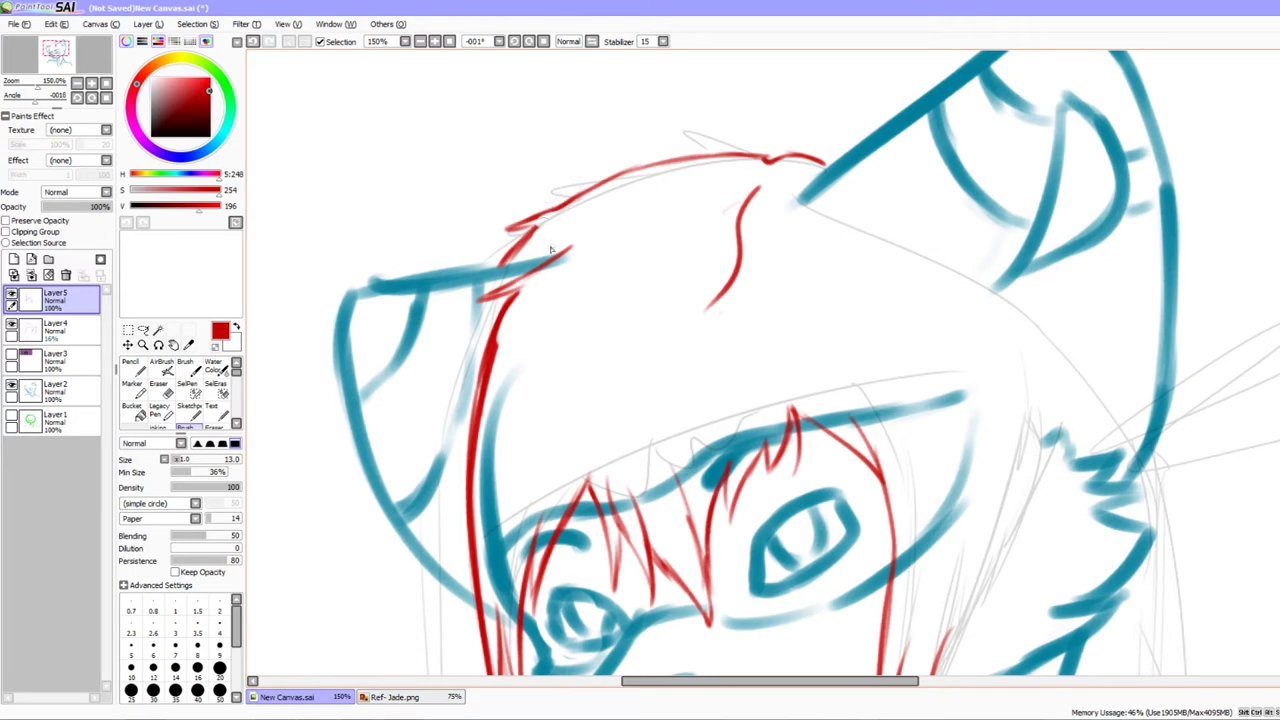
Draw a second long, pointed lock outside the far side lock, from below the far ear down to the shoulder
left_click_drag(584, 357, 648, 240)
left_click_drag(594, 517, 660, 567)
left_click_drag(434, 377, 451, 251)
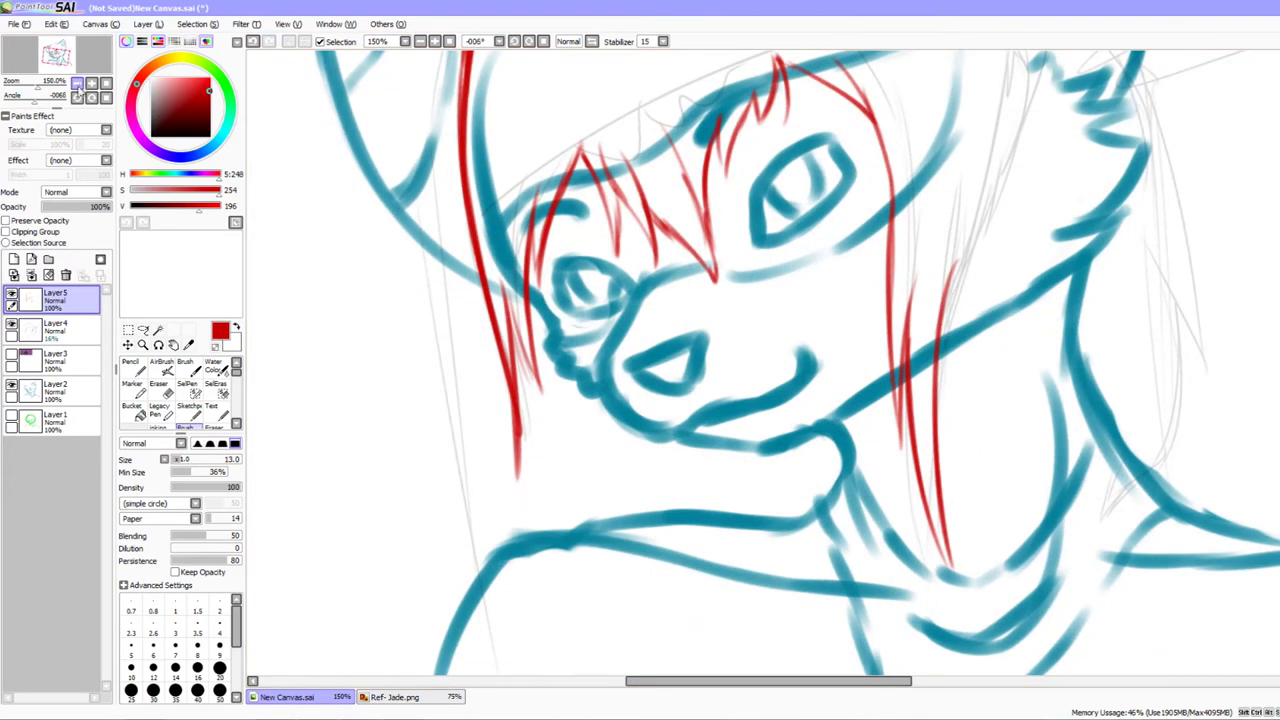
left_click(78, 84)
mouse_move(621, 531)
left_mouse_down()
mouse_move(603, 529)
mouse_move(565, 118)
mouse_move(500, 236)
mouse_move(509, 187)
mouse_move(502, 209)
left_mouse_up()
key("ctrl+z")
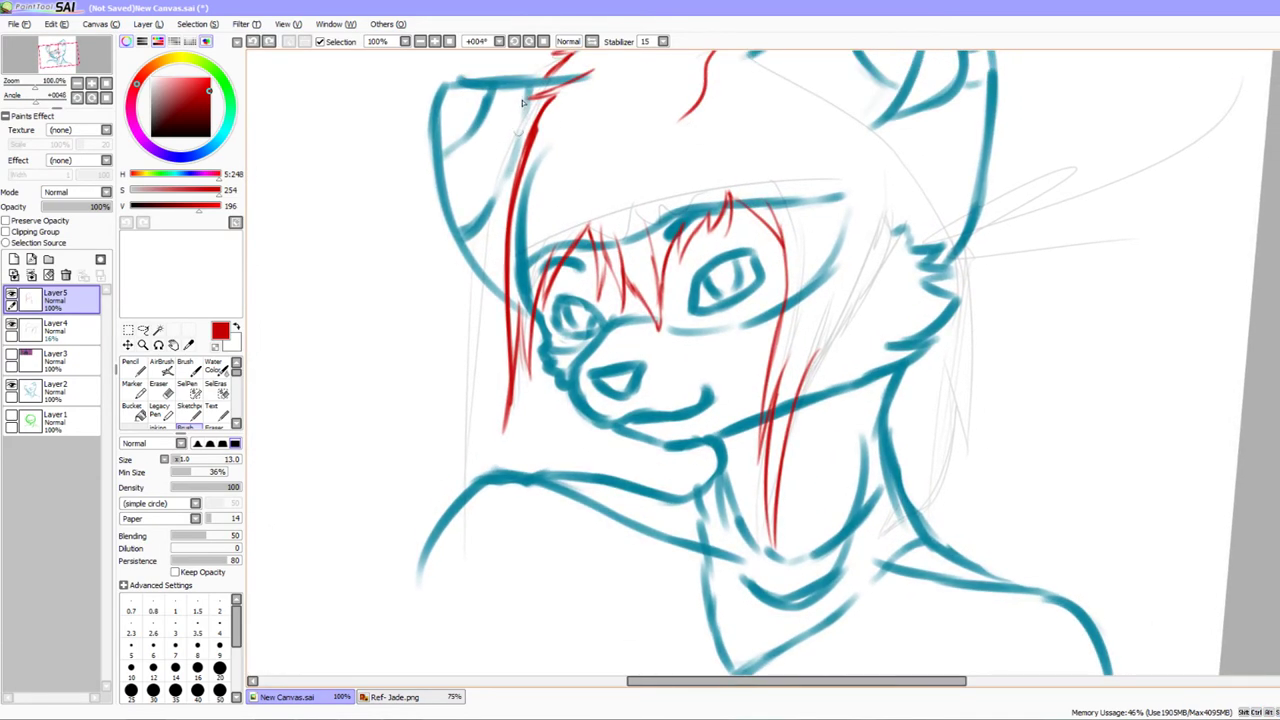
mouse_move(483, 280)
left_mouse_down()
mouse_move(478, 496)
mouse_move(487, 372)
mouse_move(477, 465)
left_mouse_up()
left_click_drag(482, 416, 486, 296)
mouse_move(474, 373)
left_mouse_down()
mouse_move(451, 406)
mouse_move(454, 523)
mouse_move(549, 620)
mouse_move(569, 693)
left_mouse_up()
left_click_drag(426, 328, 434, 522)
left_click_drag(539, 520, 535, 560)
mouse_move(674, 86)
left_mouse_down()
mouse_move(598, 482)
mouse_move(446, 660)
left_mouse_up()
key("ctrl+z")
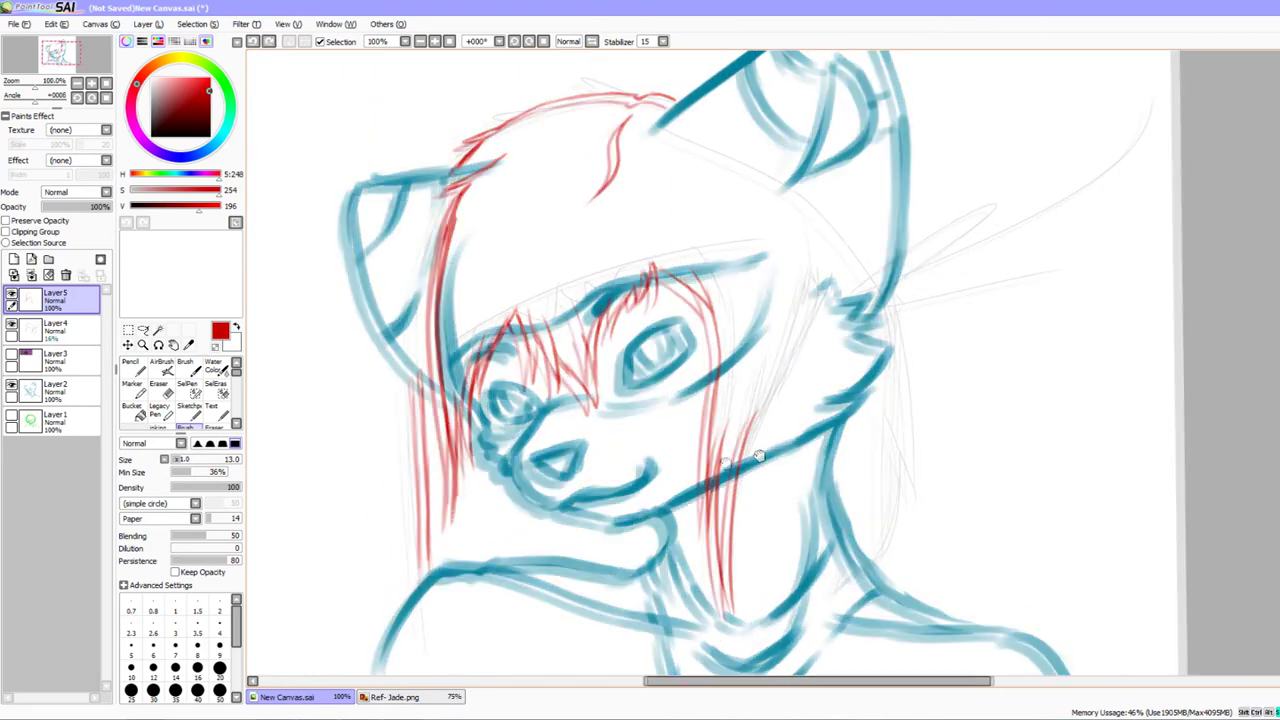
Draw a small tuft beside the parting and continue the hair outline across the near ear's base down to the cheek fur
left_click_drag(760, 456, 650, 493)
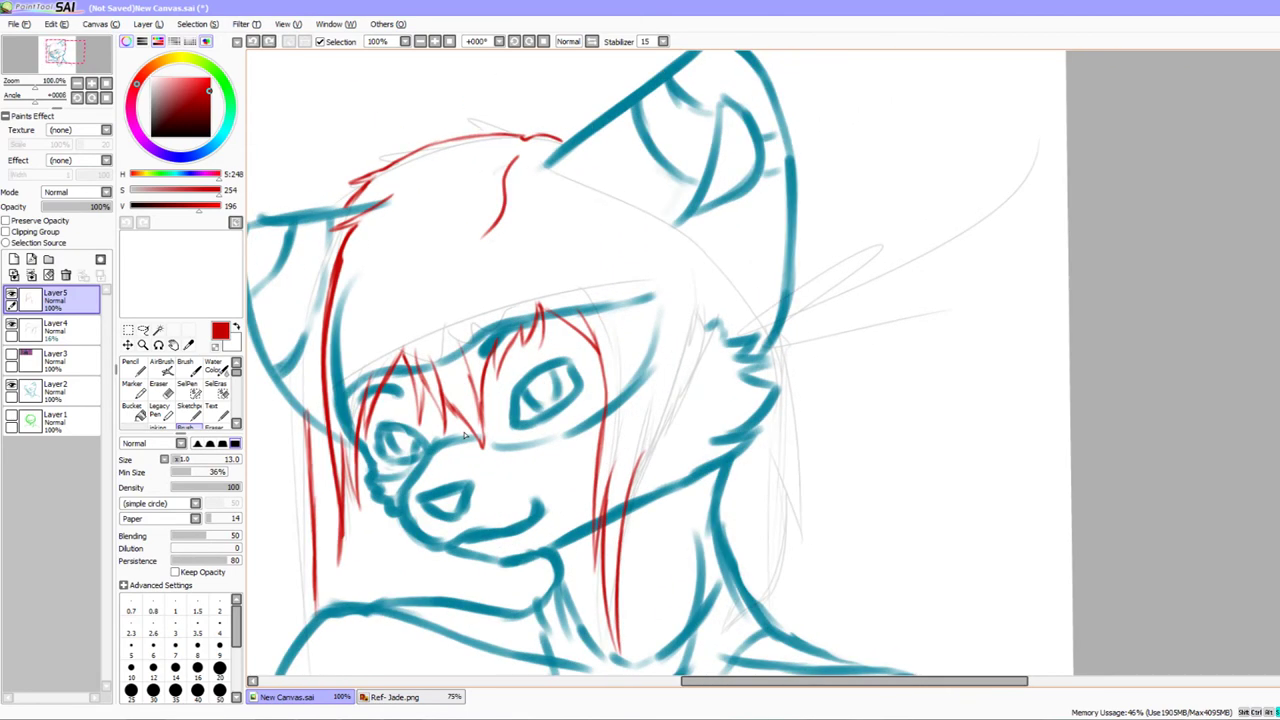
left_click_drag(763, 457, 811, 430)
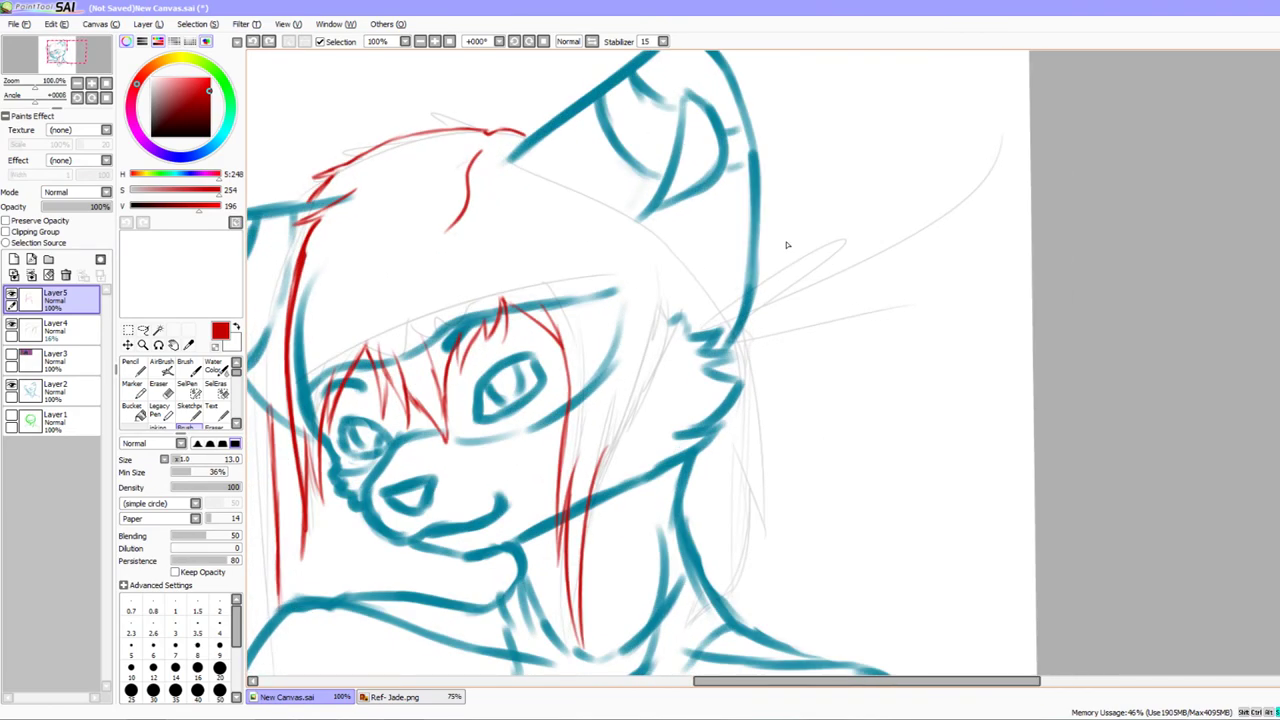
mouse_move(763, 349)
left_mouse_down()
mouse_move(829, 489)
mouse_move(809, 531)
mouse_move(740, 347)
mouse_move(789, 334)
mouse_move(700, 180)
mouse_move(551, 71)
mouse_move(592, 173)
mouse_move(575, 153)
left_mouse_up()
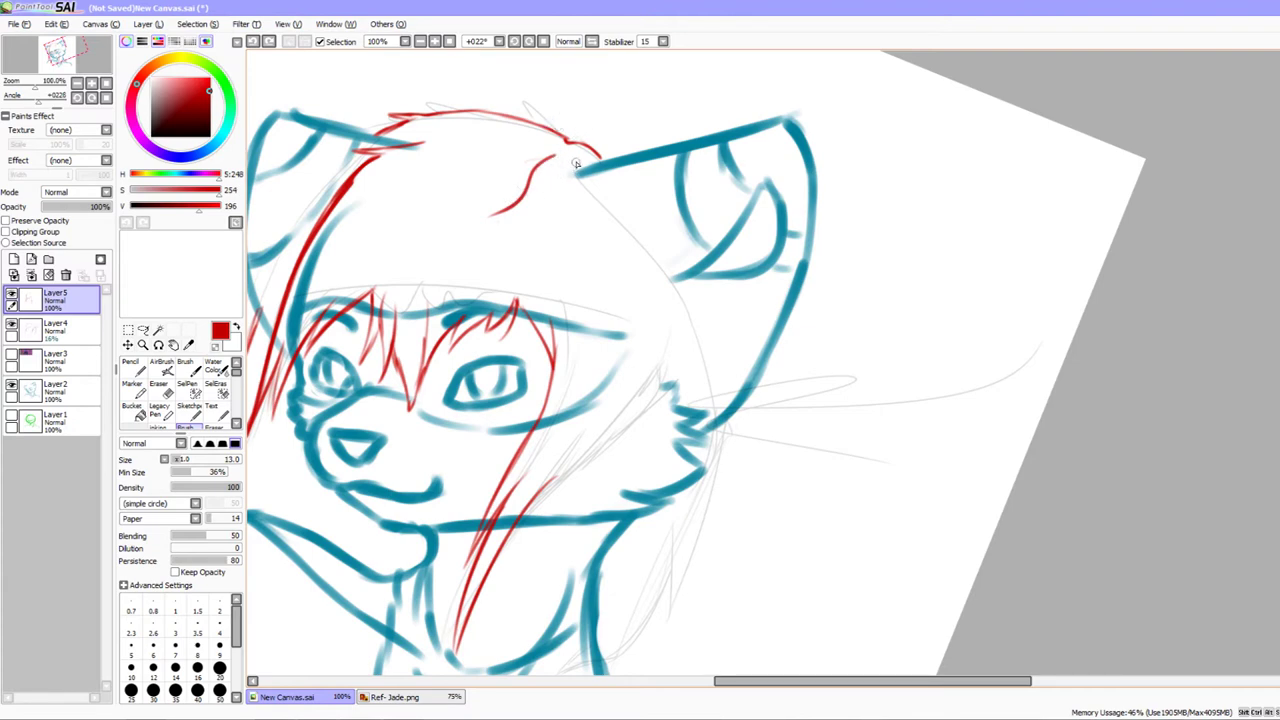
mouse_move(558, 154)
left_mouse_down()
mouse_move(586, 162)
mouse_move(602, 195)
left_mouse_up()
mouse_move(632, 300)
left_mouse_down()
mouse_move(637, 286)
mouse_move(620, 298)
mouse_move(645, 285)
left_mouse_up()
mouse_move(634, 149)
left_mouse_down()
mouse_move(676, 252)
mouse_move(681, 329)
mouse_move(644, 449)
left_mouse_up()
left_click_drag(660, 648, 828, 648)
mouse_move(908, 584)
left_mouse_down()
mouse_move(911, 517)
mouse_move(952, 495)
left_mouse_up()
left_click_drag(819, 436, 829, 457)
mouse_move(797, 497)
left_mouse_down()
mouse_move(721, 446)
mouse_move(679, 518)
mouse_move(748, 378)
left_mouse_up()
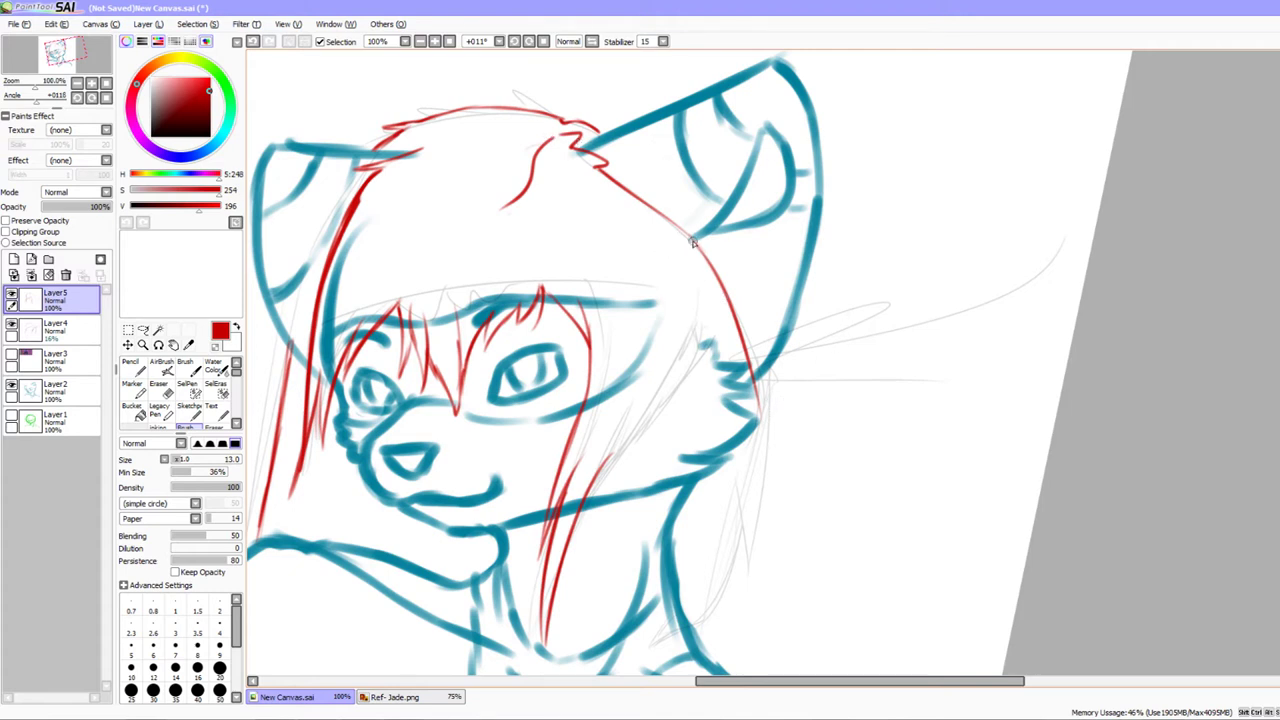
Try a curved inner strand from the near ear's base down to the near side lock, and undo it
mouse_move(694, 243)
left_mouse_down()
mouse_move(717, 351)
mouse_move(673, 419)
mouse_move(731, 376)
mouse_move(681, 405)
mouse_move(590, 495)
left_mouse_up()
mouse_move(620, 578)
left_mouse_down()
mouse_move(634, 546)
mouse_move(673, 566)
left_mouse_up()
left_click_drag(672, 462, 732, 396)
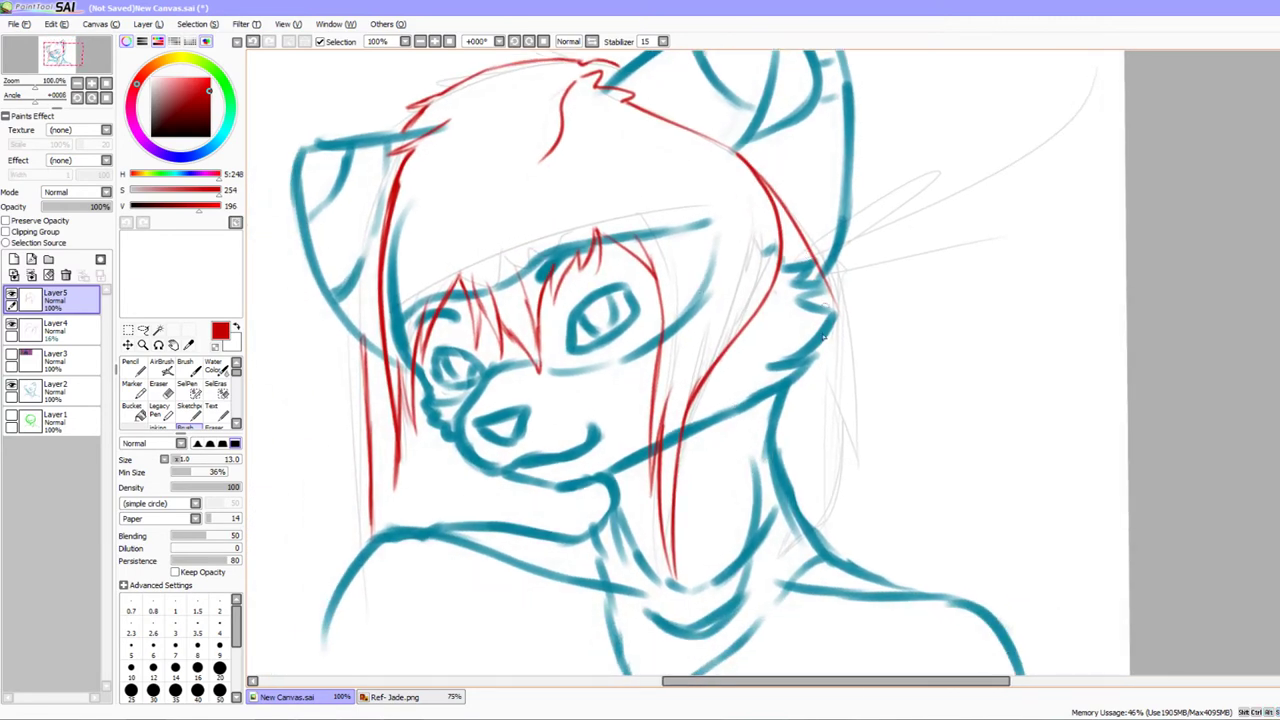
mouse_move(831, 357)
left_mouse_down()
mouse_move(786, 377)
mouse_move(766, 557)
mouse_move(777, 380)
mouse_move(752, 332)
left_mouse_up()
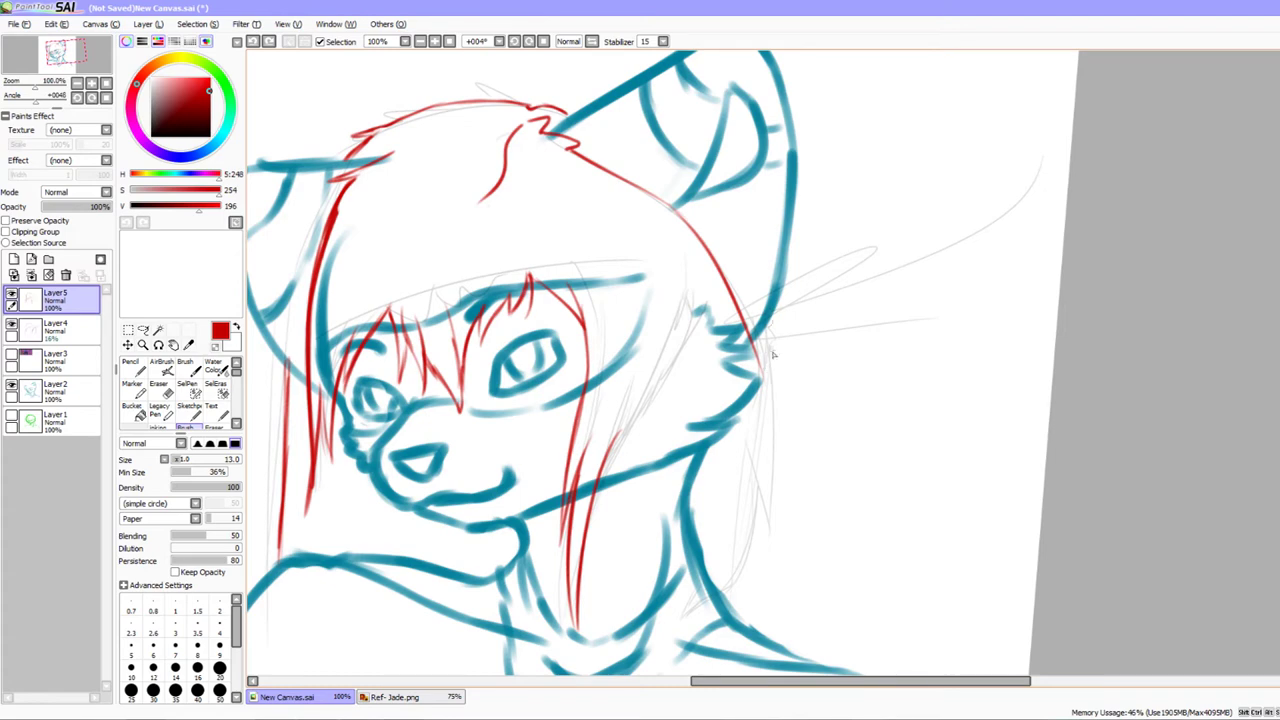
Extend the near-side hair outline downward past the cheek fur, undoing the stray stroke
mouse_move(750, 338)
left_mouse_down()
mouse_move(761, 384)
mouse_move(742, 494)
left_mouse_up()
mouse_move(775, 321)
left_mouse_down()
mouse_move(789, 329)
mouse_move(830, 276)
mouse_move(728, 508)
left_mouse_up()
key("ctrl+z")
mouse_move(834, 486)
left_mouse_down()
mouse_move(889, 426)
mouse_move(884, 438)
left_mouse_up()
mouse_move(863, 519)
left_mouse_down()
mouse_move(880, 523)
mouse_move(806, 296)
mouse_move(791, 394)
mouse_move(768, 374)
left_mouse_up()
Try a long outer hair line from the crown over the near ear to below the cheek, and undo it
left_click_drag(608, 119, 782, 448)
key("ctrl+z")
left_click_drag(721, 286, 703, 316)
mouse_move(597, 148)
left_mouse_down()
mouse_move(748, 234)
mouse_move(803, 508)
left_mouse_up()
key("ctrl+z")
Finish the lower end of the near-side hair outline with small jagged tips behind the jaw
mouse_move(753, 614)
left_mouse_down()
mouse_move(717, 589)
mouse_move(735, 535)
left_mouse_up()
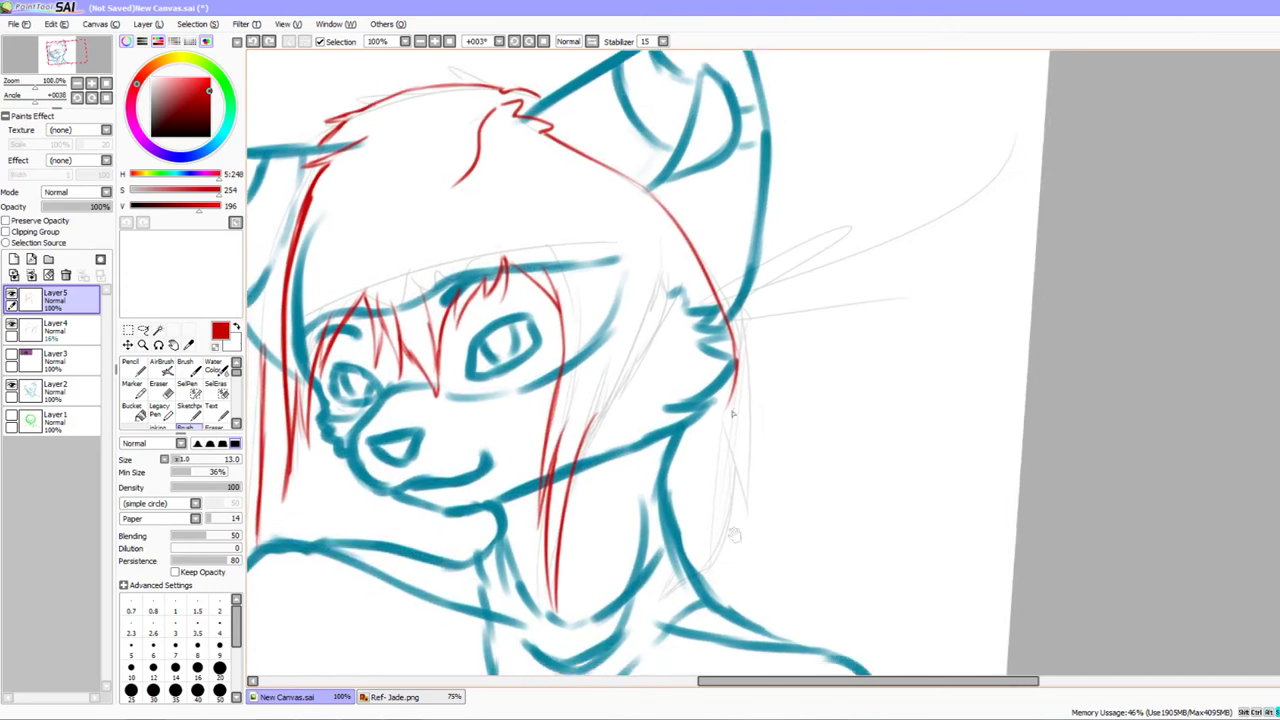
left_click_drag(733, 388, 693, 463)
left_click_drag(749, 552, 767, 552)
left_click_drag(767, 548, 812, 509)
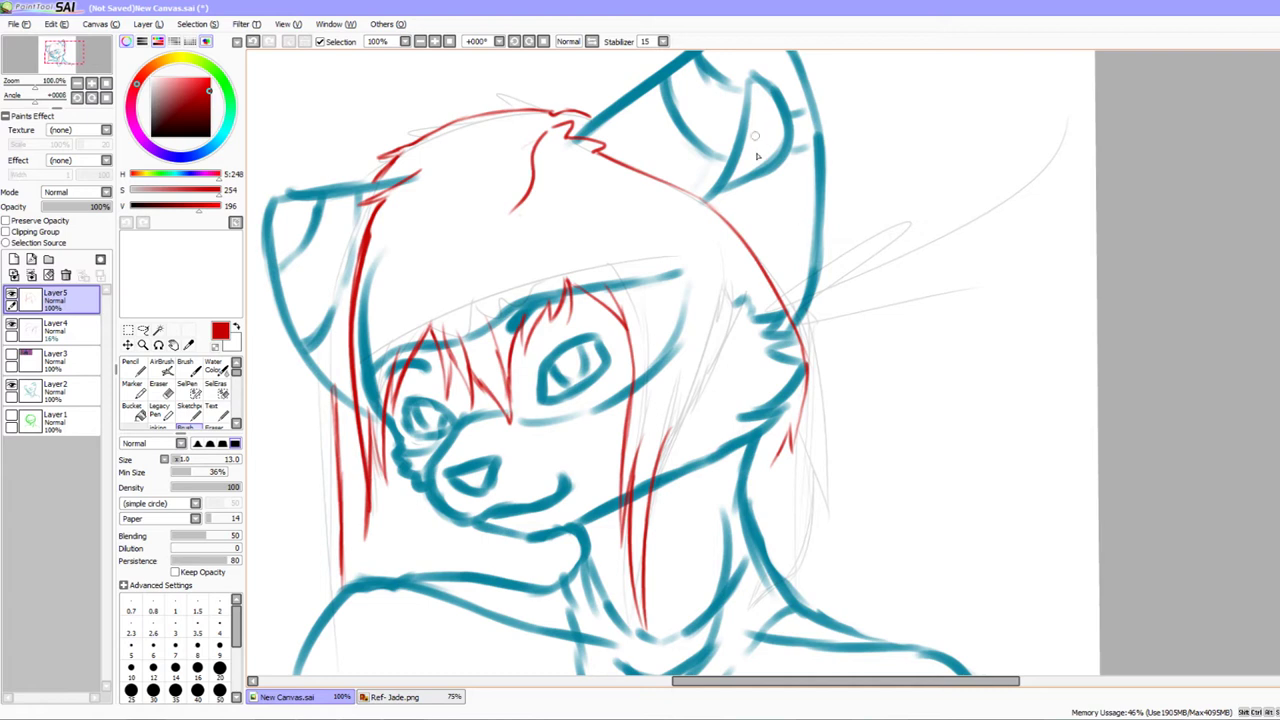
Draw an outer hair line arching from the crown over the near ear to the ear's lower base, redoing unsuitable strokes
mouse_move(810, 455)
left_mouse_down()
mouse_move(780, 489)
mouse_move(914, 383)
mouse_move(822, 174)
left_mouse_up()
left_click_drag(588, 118, 687, 178)
left_click_drag(586, 117, 671, 159)
mouse_move(590, 119)
left_mouse_down()
mouse_move(758, 205)
mouse_move(695, 153)
mouse_move(771, 268)
left_mouse_up()
key("ctrl+z")
key("ctrl+z")
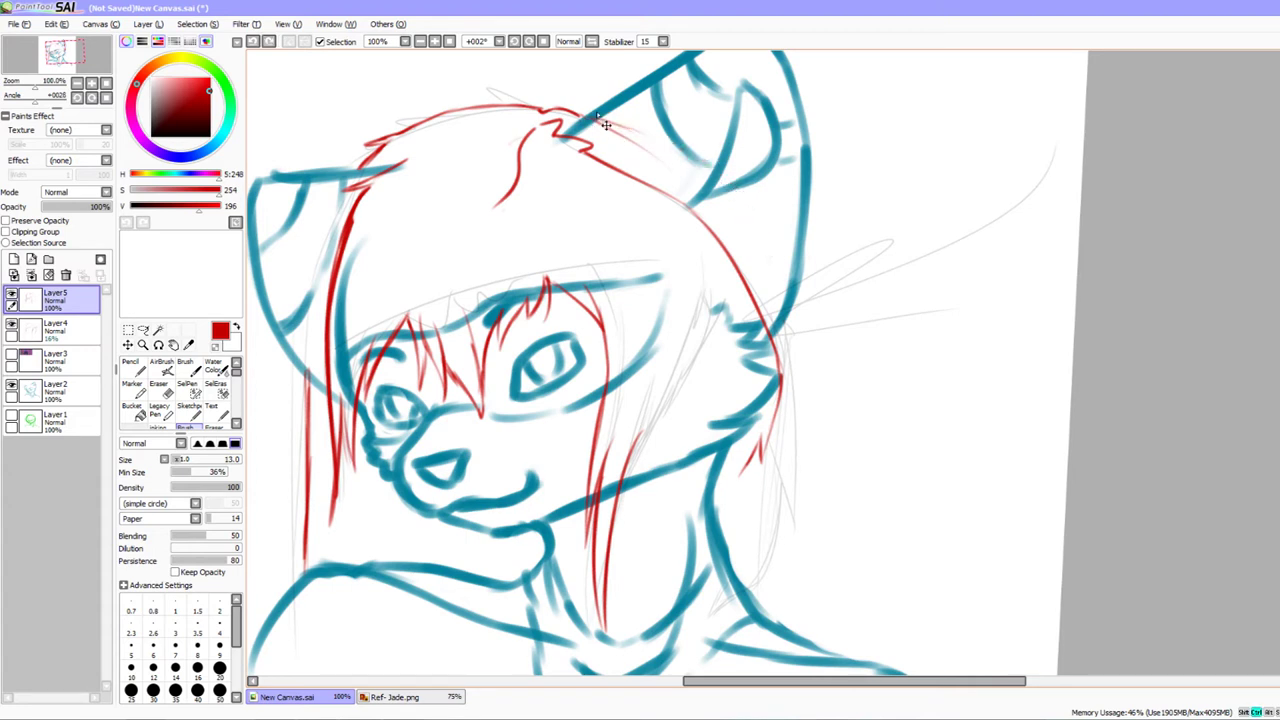
mouse_move(568, 111)
left_mouse_down()
mouse_move(660, 152)
mouse_move(764, 266)
mouse_move(813, 348)
mouse_move(764, 271)
mouse_move(750, 295)
left_mouse_up()
key("ctrl+z")
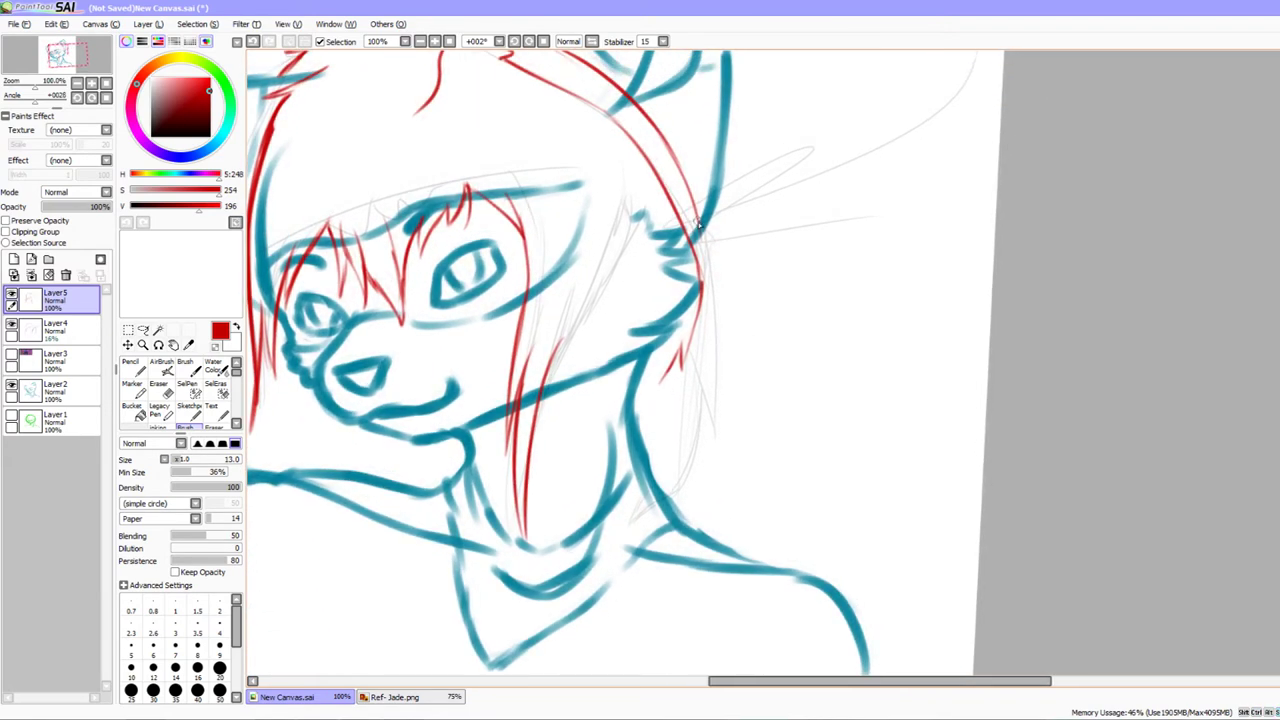
Continue the outer hair line down behind the neck as a long back lock with a split, pointed end
mouse_move(709, 250)
left_mouse_down()
mouse_move(721, 420)
mouse_move(706, 466)
mouse_move(699, 378)
mouse_move(743, 434)
mouse_move(871, 531)
mouse_move(889, 474)
mouse_move(744, 317)
left_mouse_up()
left_click_drag(797, 433, 773, 435)
left_click_drag(720, 326, 711, 428)
left_click_drag(721, 376, 706, 446)
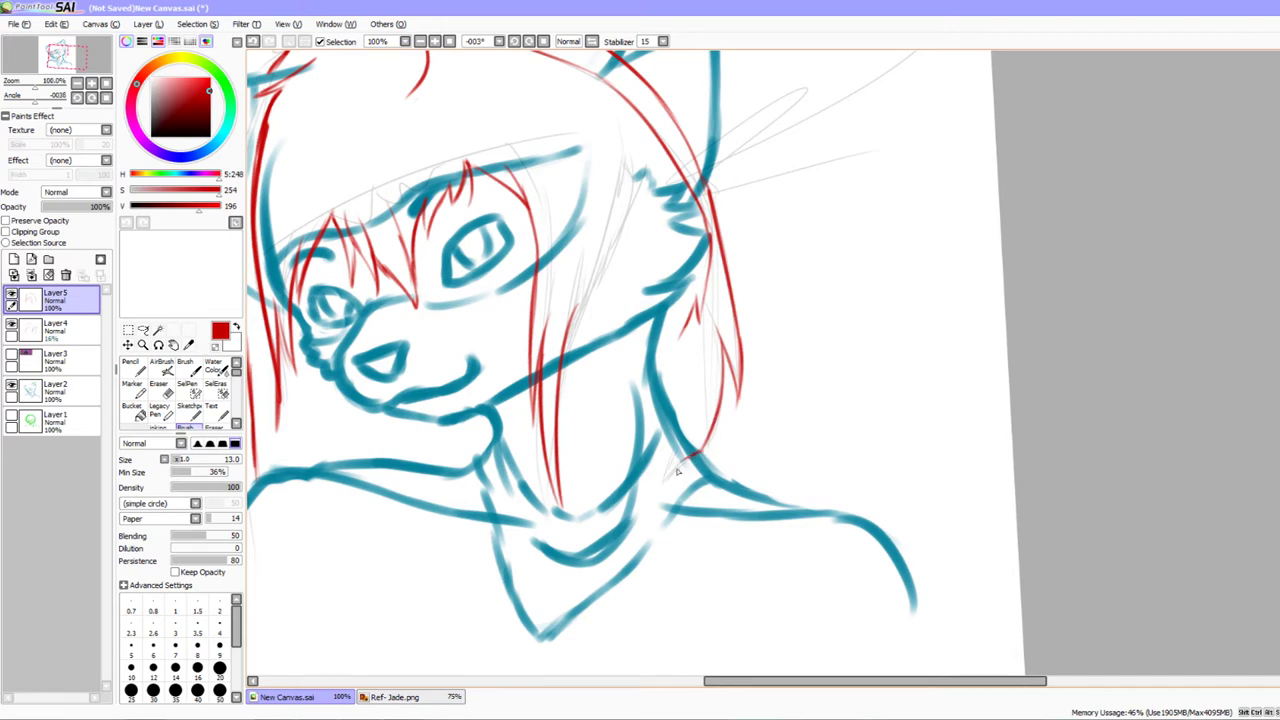
Redraw the back lock's pointed tips at the shoulder and add its inner edge along the back of the neck
mouse_move(678, 468)
left_mouse_down()
mouse_move(786, 463)
mouse_move(717, 452)
mouse_move(682, 476)
mouse_move(686, 493)
left_mouse_up()
key("ctrl+z")
key("ctrl+z")
mouse_move(697, 437)
left_mouse_down()
mouse_move(688, 491)
mouse_move(697, 501)
mouse_move(727, 472)
left_mouse_up()
mouse_move(713, 346)
left_mouse_down()
mouse_move(699, 363)
mouse_move(697, 348)
left_mouse_up()
mouse_move(695, 448)
left_mouse_down()
mouse_move(686, 410)
mouse_move(694, 466)
mouse_move(723, 451)
mouse_move(718, 464)
left_mouse_up()
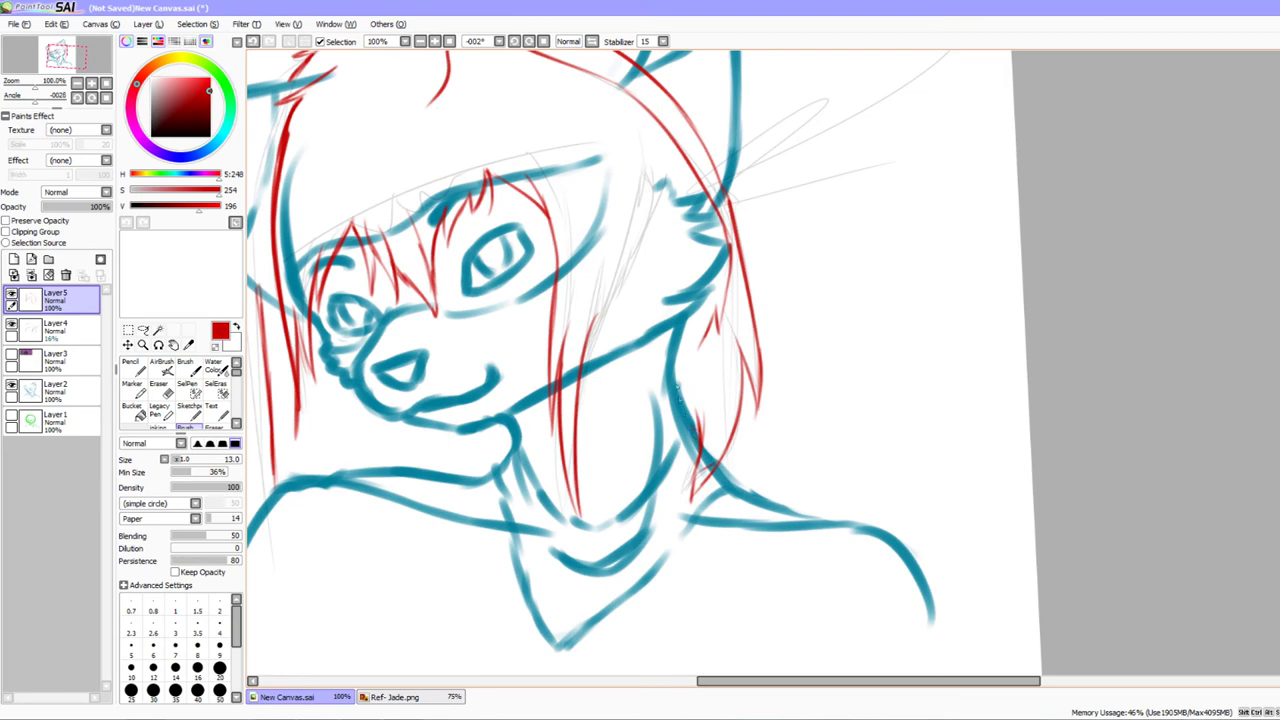
left_click_drag(678, 402, 679, 322)
left_click_drag(744, 520, 727, 496)
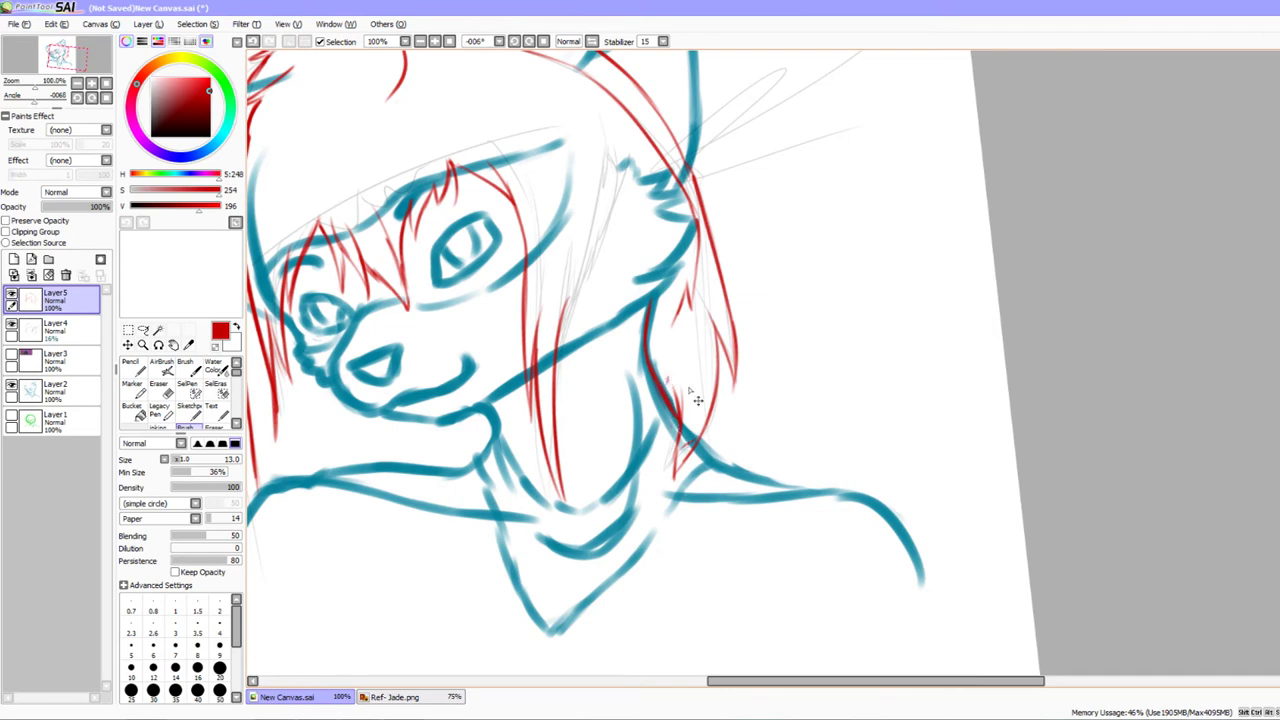
Try extra inner strands in the back lock behind the jaw, and undo them
scroll(707, 220, "up", 1)
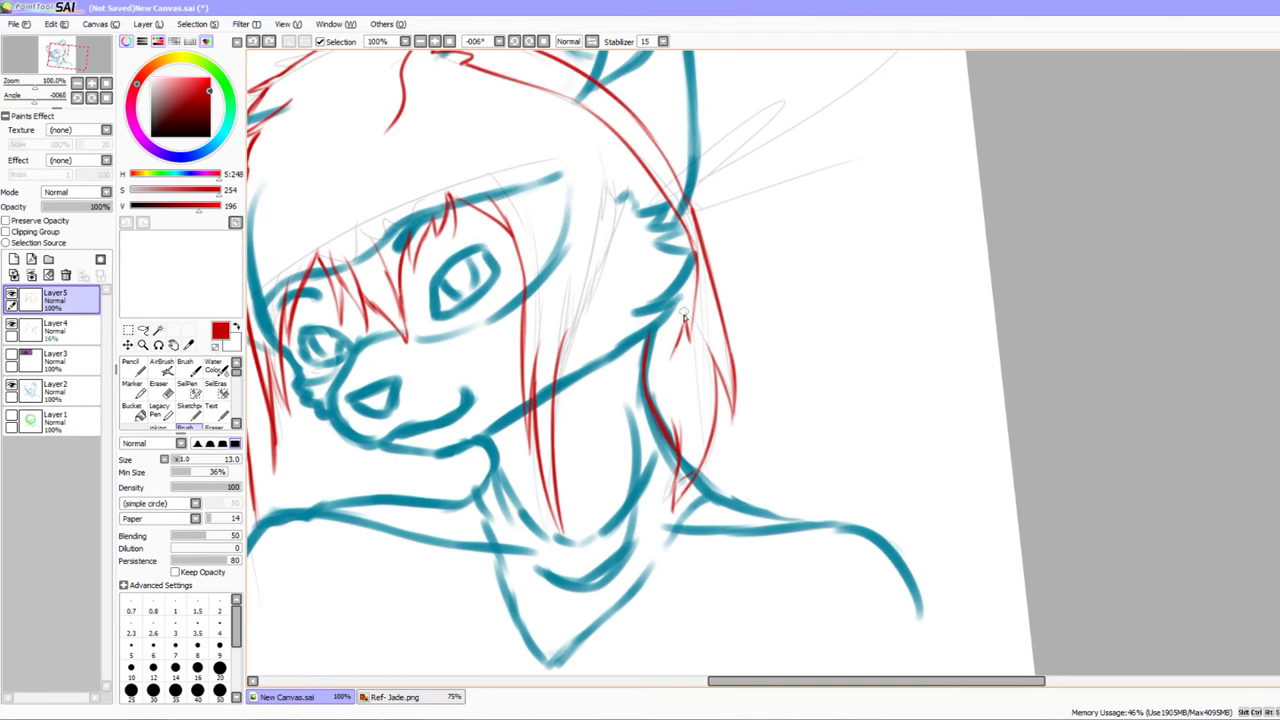
mouse_move(685, 322)
left_mouse_down()
mouse_move(671, 428)
mouse_move(693, 450)
left_mouse_up()
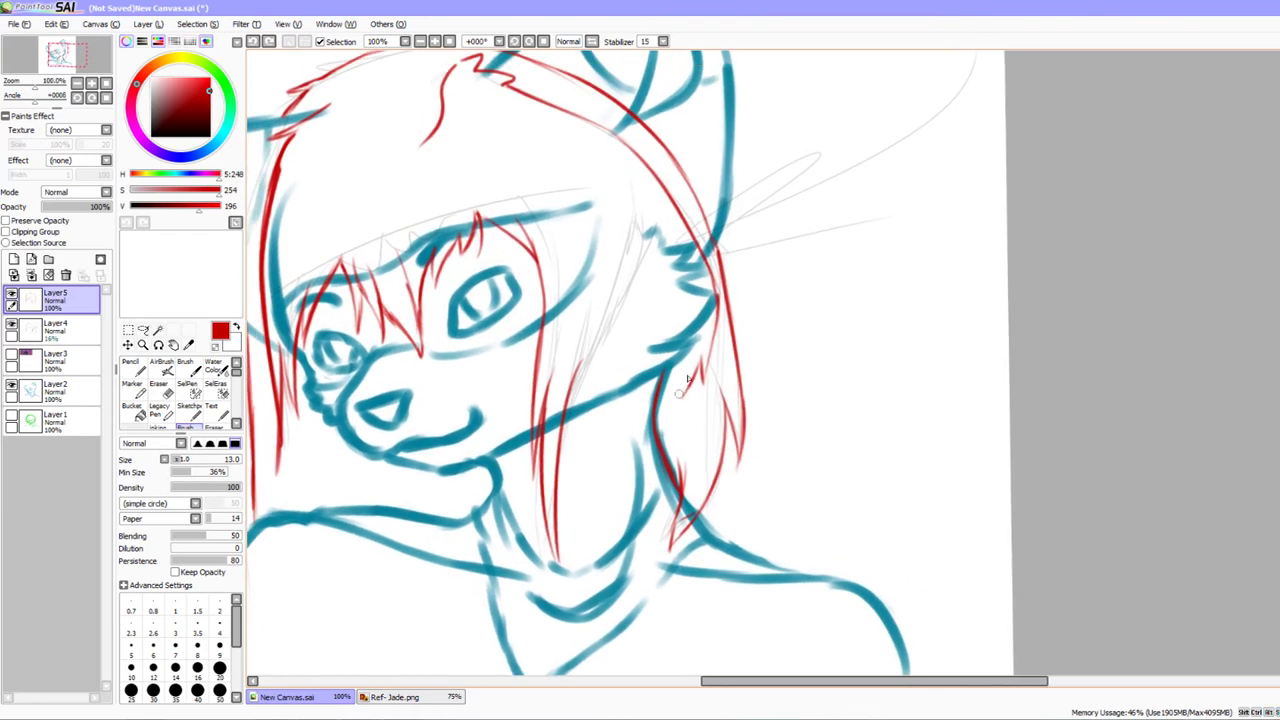
left_click_drag(676, 386, 683, 456)
mouse_move(676, 386)
left_mouse_down()
mouse_move(688, 428)
mouse_move(704, 410)
mouse_move(698, 452)
left_mouse_up()
key("ctrl+z")
key("ctrl+z")
key("ctrl+z")
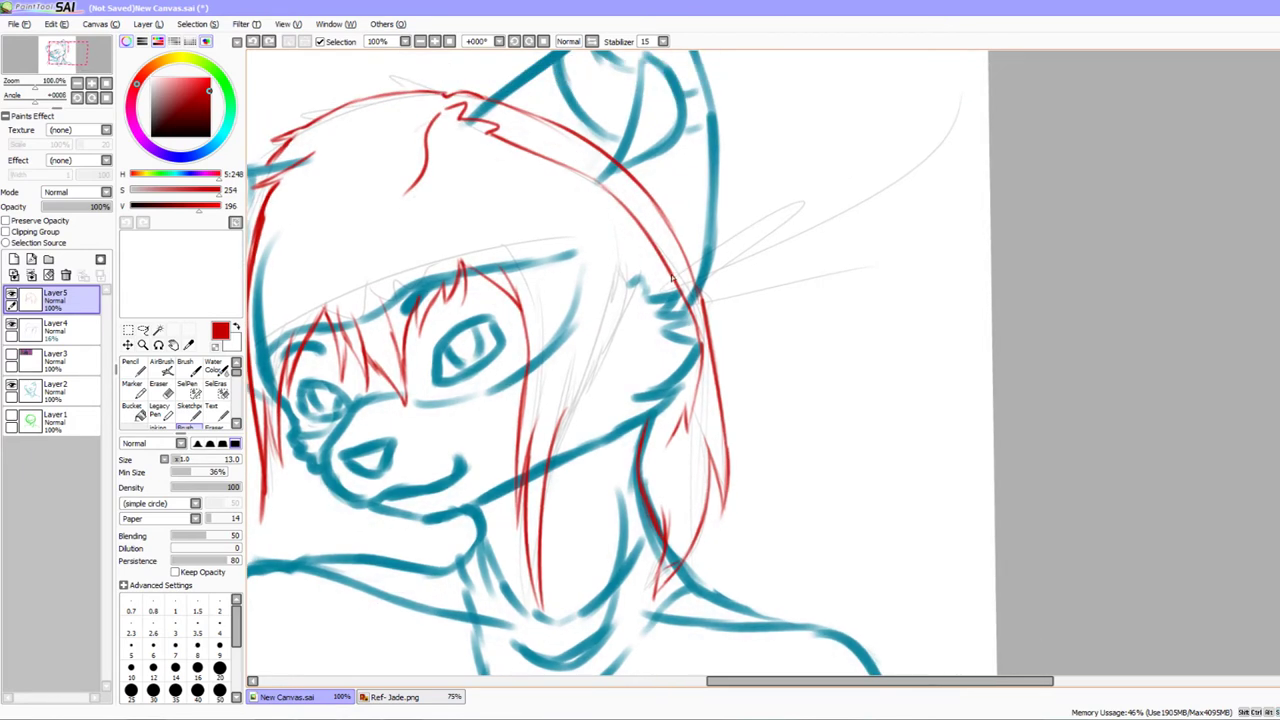
Erase the outer hair line crossing the near ear, keeping the back lock below it, and switch back to the brush
left_click_drag(679, 496, 698, 556)
key("e")
mouse_move(533, 163)
left_mouse_down()
mouse_move(670, 252)
mouse_move(716, 322)
left_mouse_up()
mouse_move(679, 265)
left_mouse_down()
mouse_move(720, 345)
mouse_move(724, 320)
left_mouse_up()
key("b")
left_click_drag(642, 434, 690, 392)
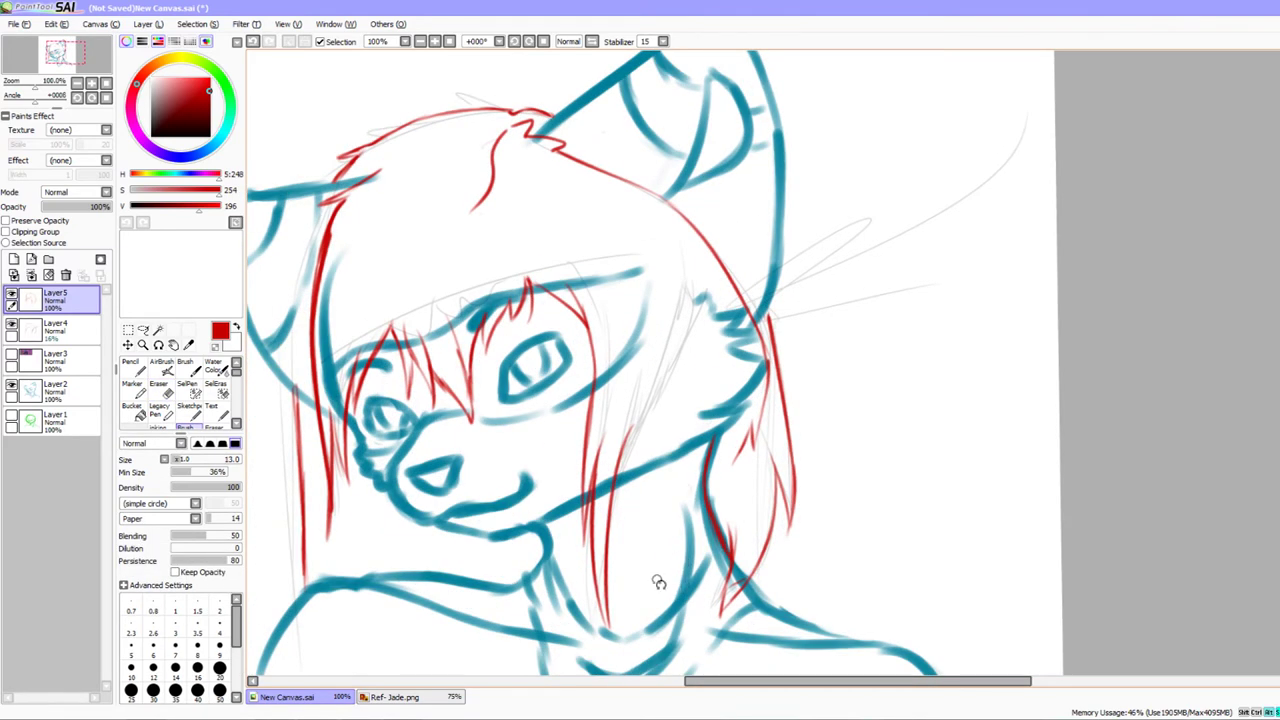
Try a strand on the near side of the head below the hair outline, and undo it
left_click_drag(657, 583, 640, 572)
left_click_drag(737, 486, 797, 529)
left_click_drag(783, 474, 817, 494)
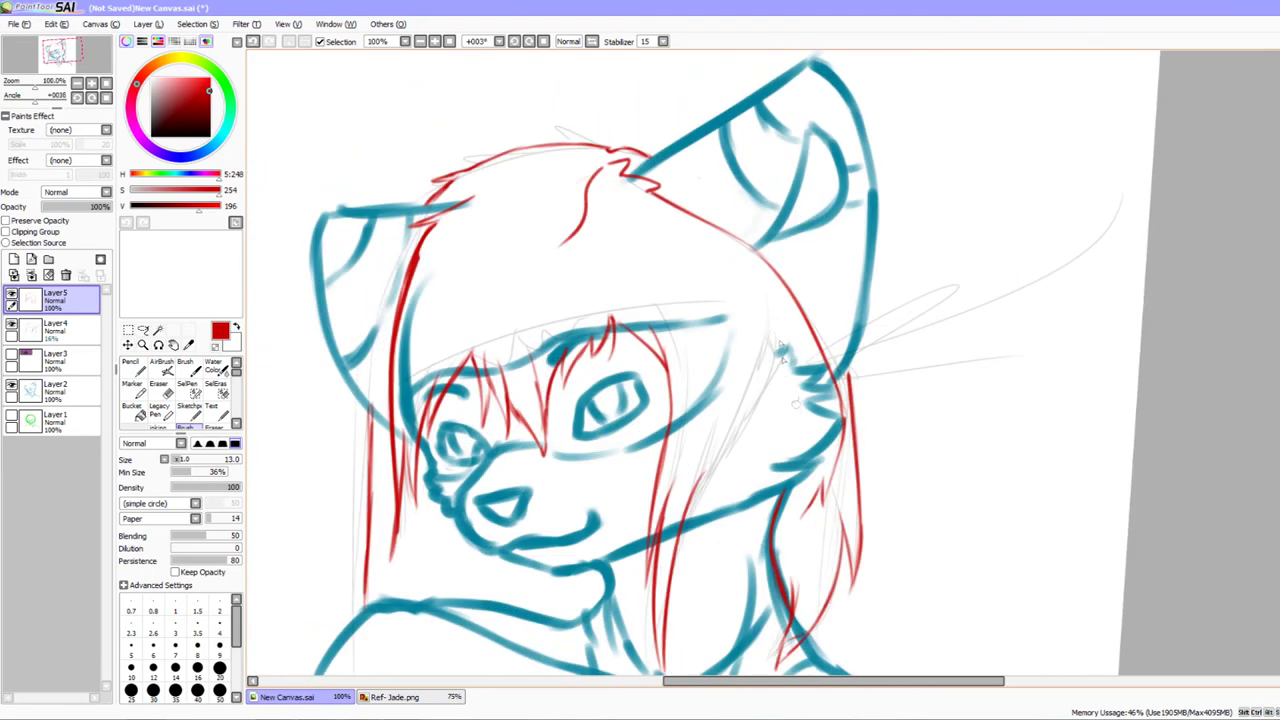
mouse_move(706, 226)
left_mouse_down()
mouse_move(752, 286)
mouse_move(742, 306)
mouse_move(676, 312)
left_mouse_up()
key("ctrl+z")
mouse_move(789, 417)
left_mouse_down()
mouse_move(714, 309)
mouse_move(727, 258)
left_mouse_up()
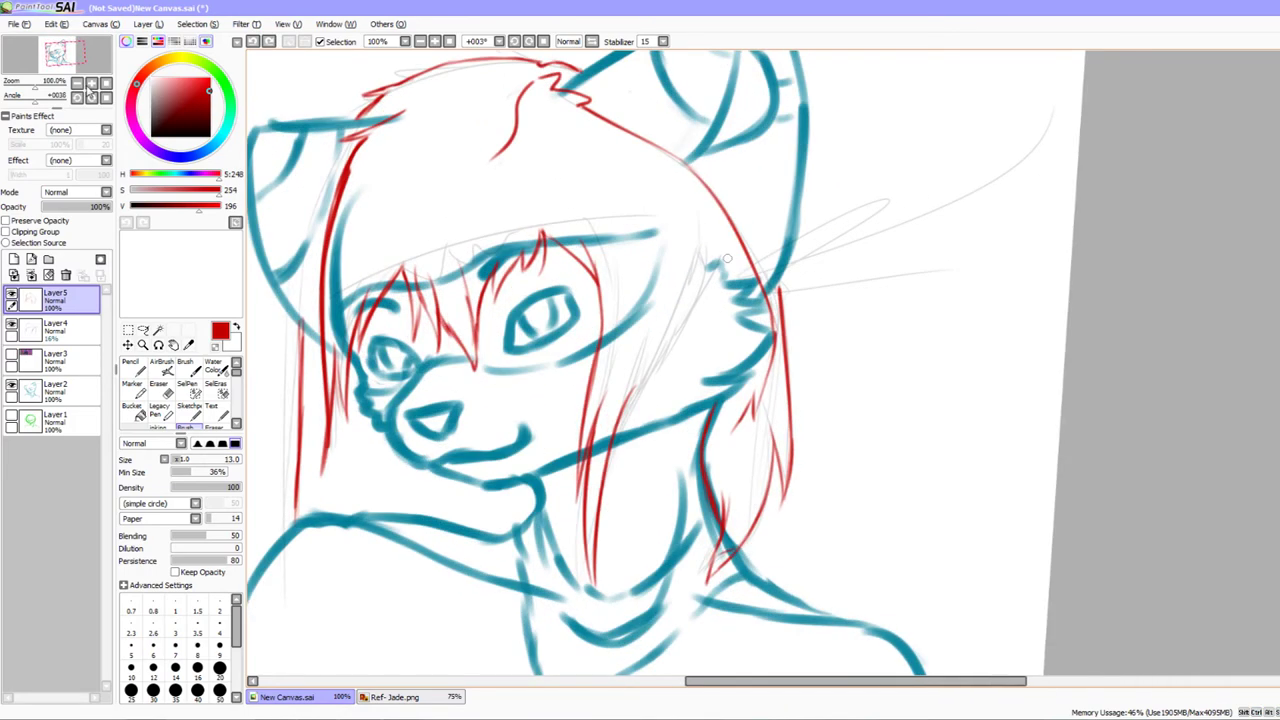
Extend the near side lock's rear edge from the jaw up to the temple, adding jagged notches along its upper part
double_click(91, 86)
left_click_drag(652, 337, 737, 263)
left_click_drag(746, 370, 697, 531)
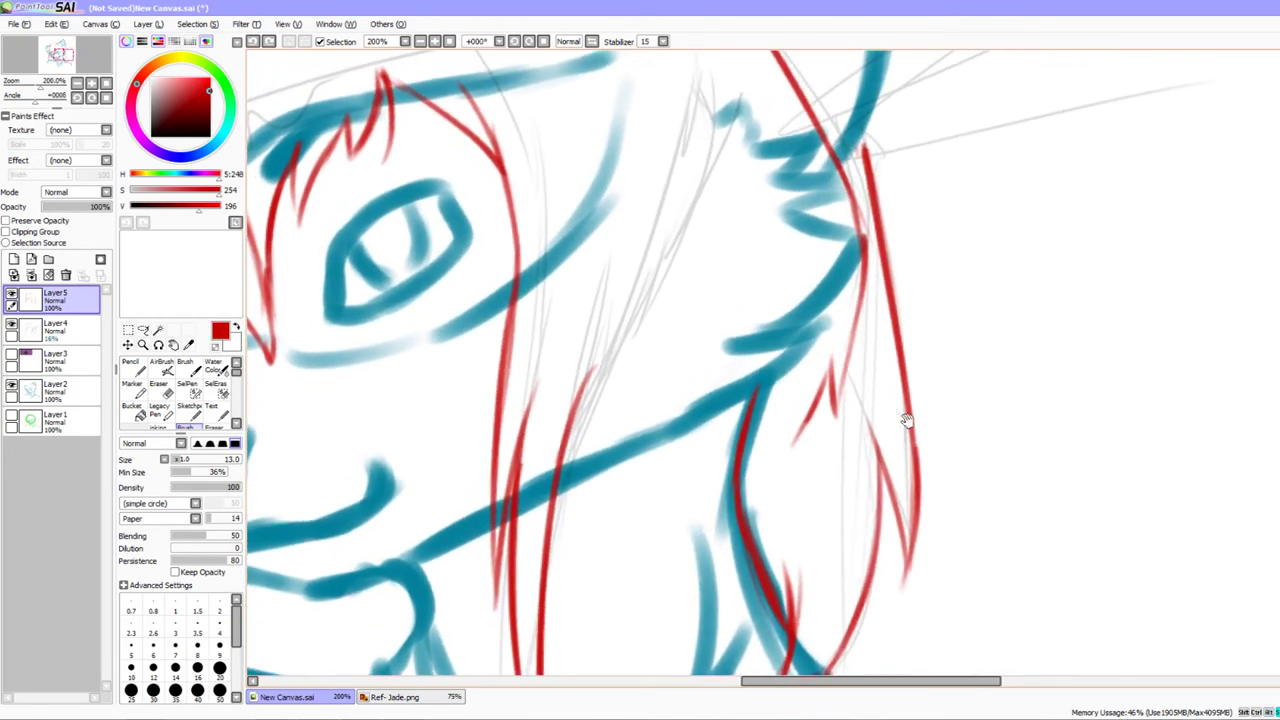
mouse_move(780, 221)
left_mouse_down()
mouse_move(811, 258)
mouse_move(786, 249)
mouse_move(731, 172)
left_mouse_up()
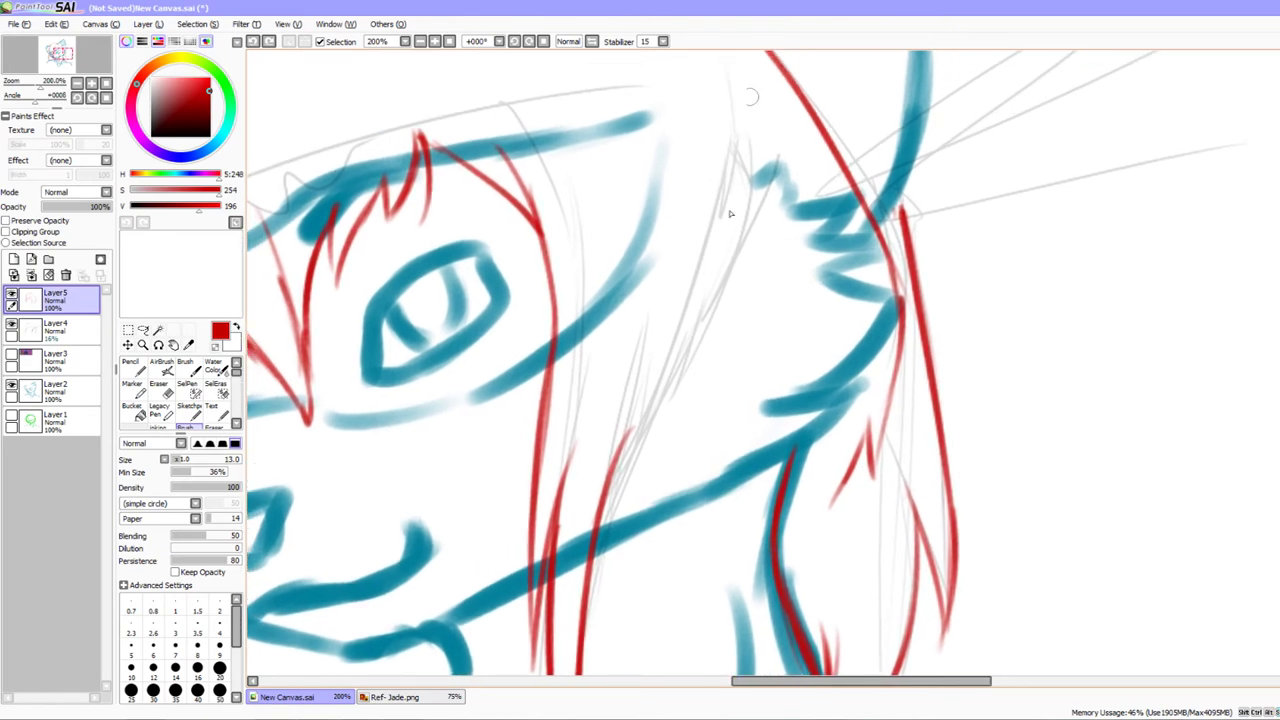
mouse_move(643, 520)
left_mouse_down()
mouse_move(640, 534)
mouse_move(640, 443)
mouse_move(700, 308)
mouse_move(679, 358)
left_mouse_up()
left_click_drag(636, 483, 677, 338)
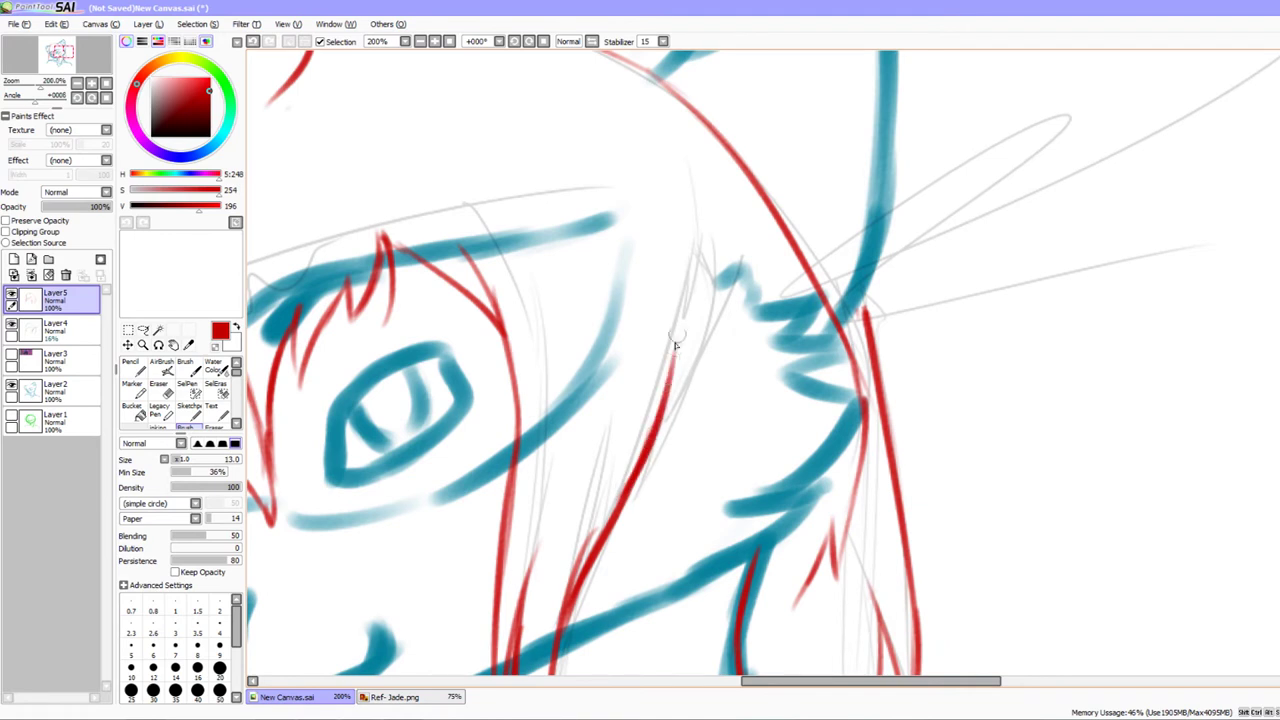
left_click_drag(664, 431, 707, 263)
left_click_drag(694, 362, 665, 430)
left_click_drag(665, 430, 675, 344)
mouse_move(702, 359)
left_mouse_down()
mouse_move(683, 395)
mouse_move(706, 262)
left_mouse_up()
left_click_drag(723, 435, 764, 405)
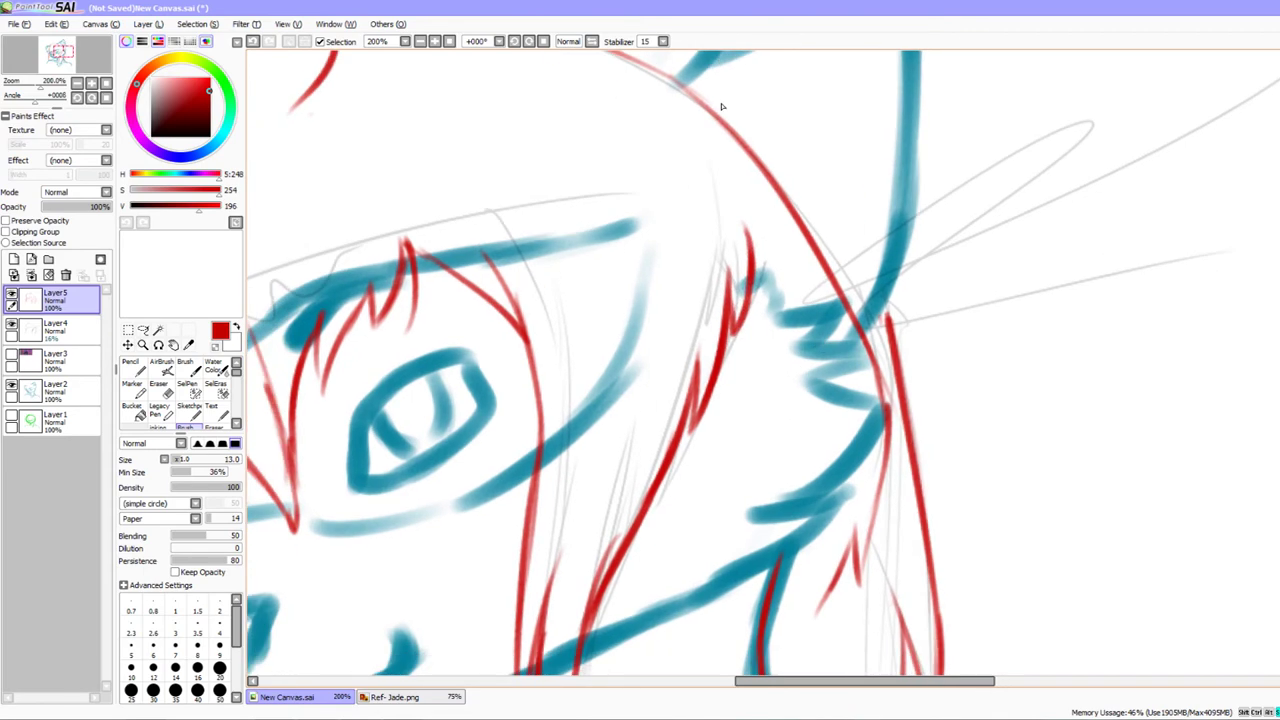
Check the hair against the whole portrait, and hide the faded rough on Layer4
left_click(77, 84)
left_click(77, 84)
left_click(77, 84)
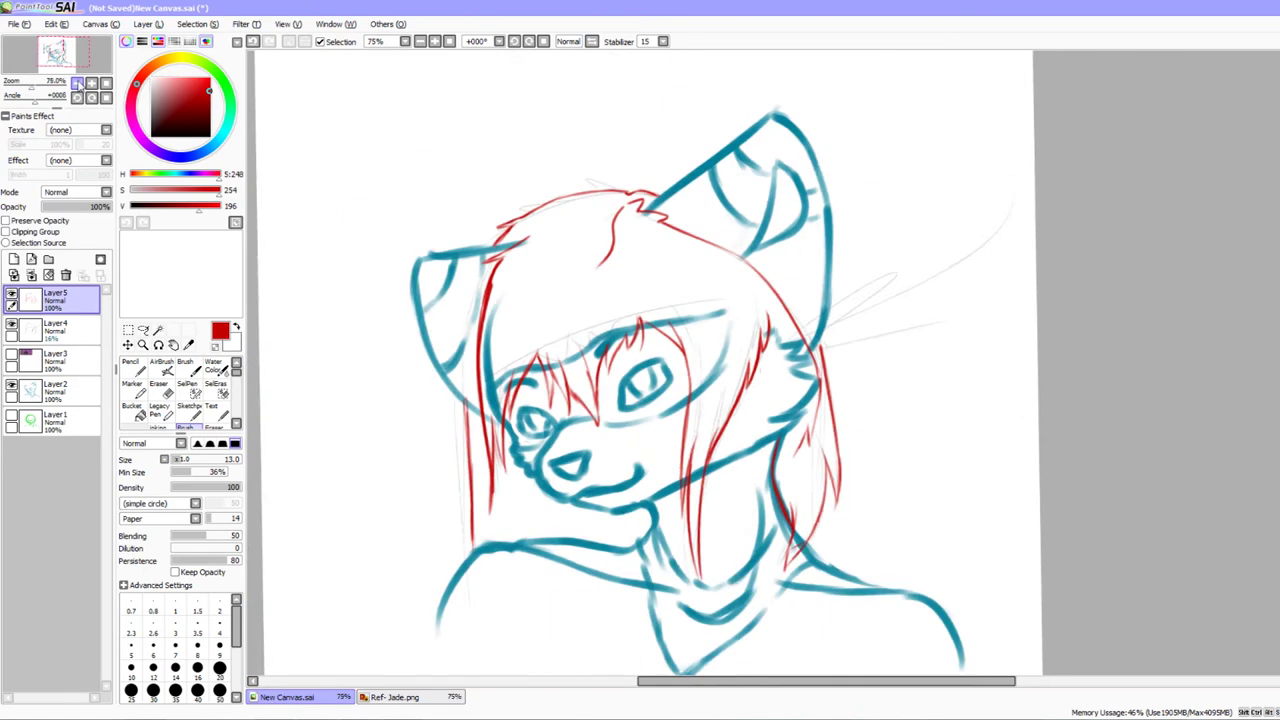
left_click(77, 84)
mouse_move(688, 626)
left_mouse_down()
mouse_move(563, 531)
mouse_move(571, 541)
left_mouse_up()
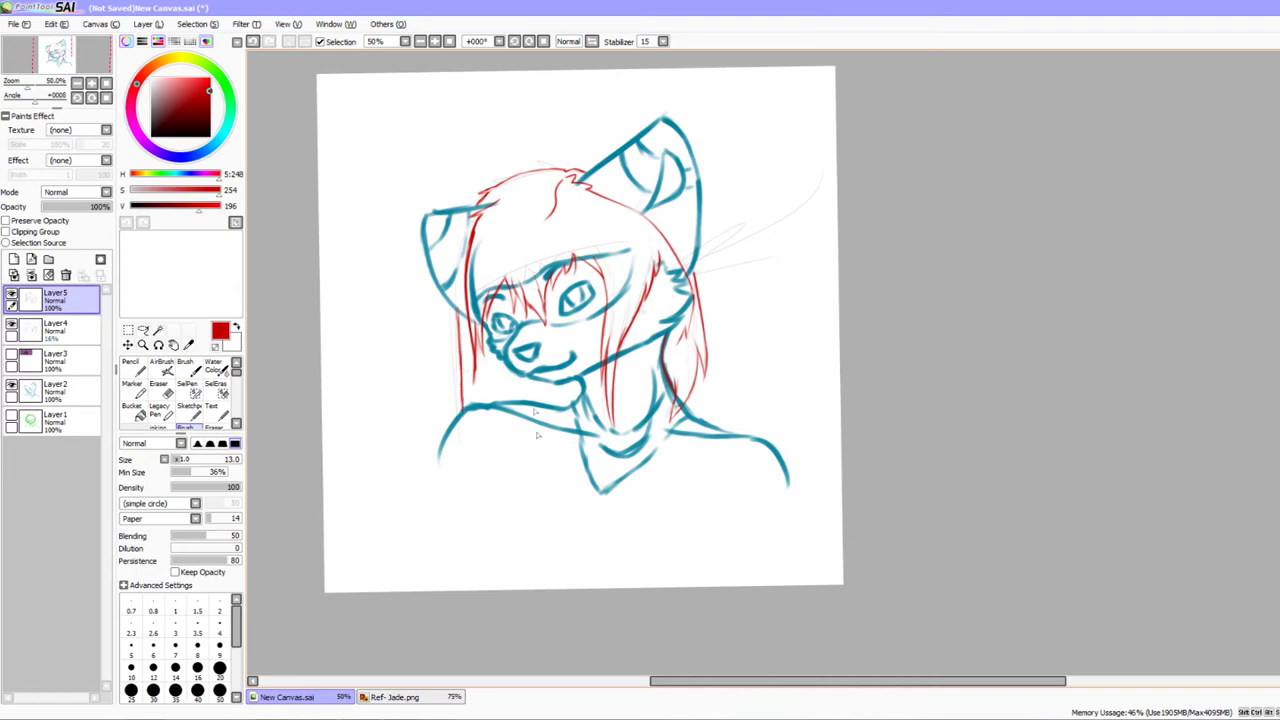
left_click(92, 84)
left_click(92, 84)
left_click_drag(715, 407, 868, 512)
left_click_drag(862, 575, 873, 602)
left_click(12, 324)
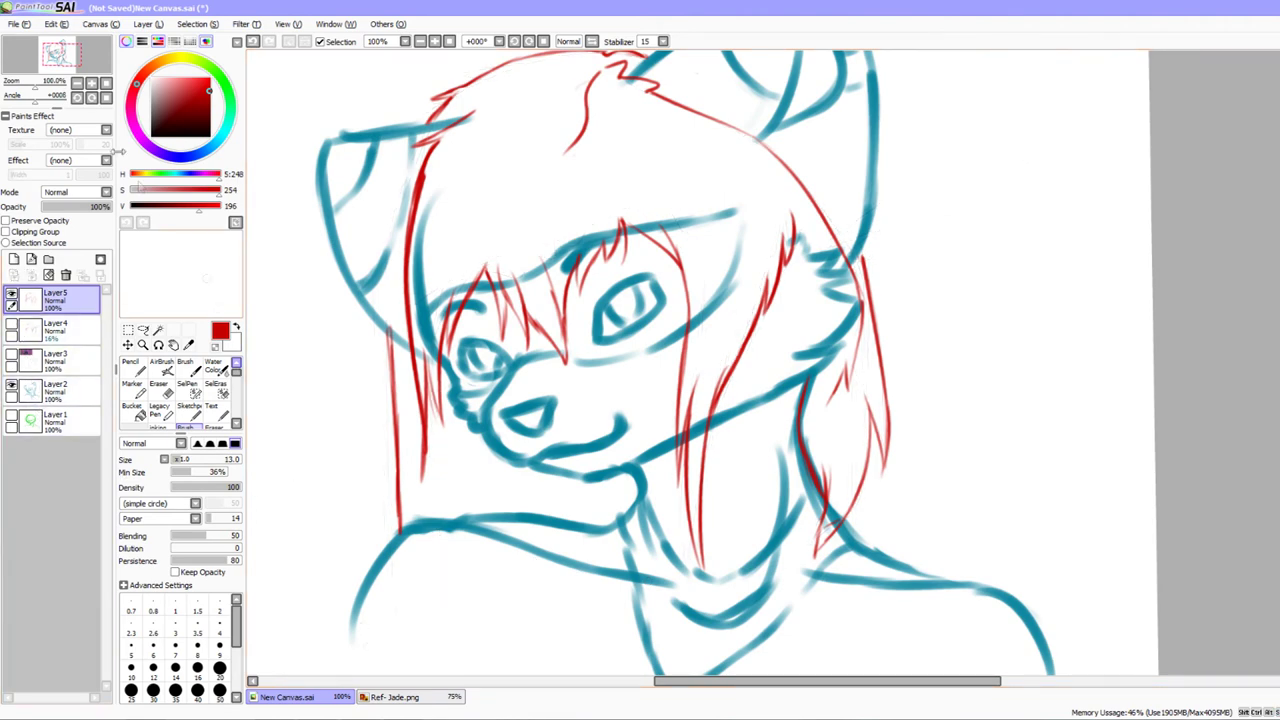
Add a new layer clipped to Layer5 and recolour the red hair sketch with the teal sampled from the face lines, using the Pencil
left_click(77, 84)
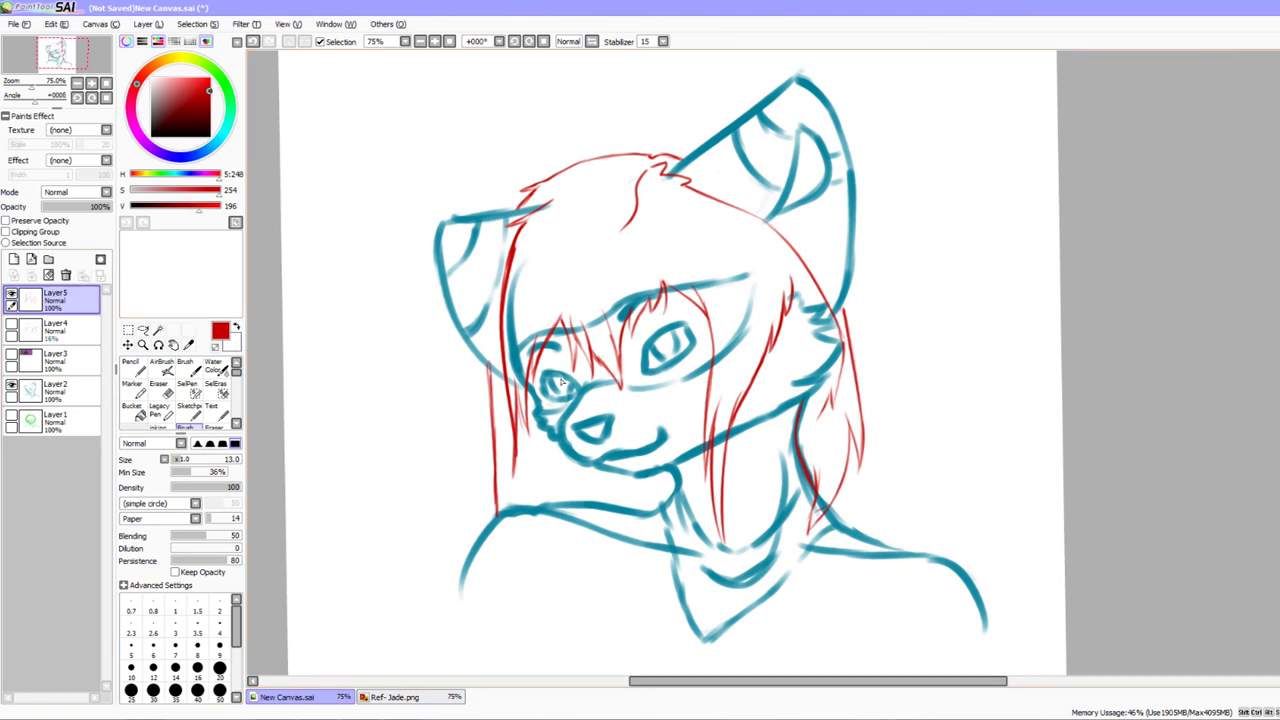
left_click(575, 403, "alt")
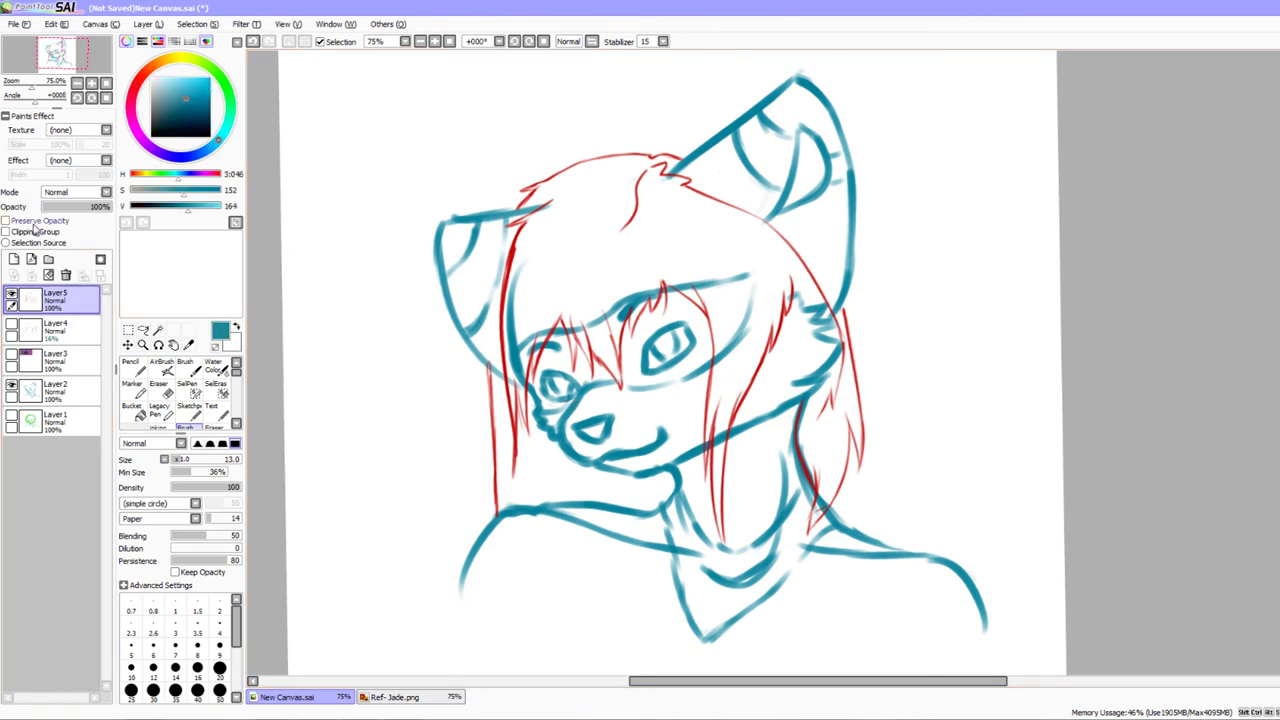
left_click(14, 259)
left_click(30, 233)
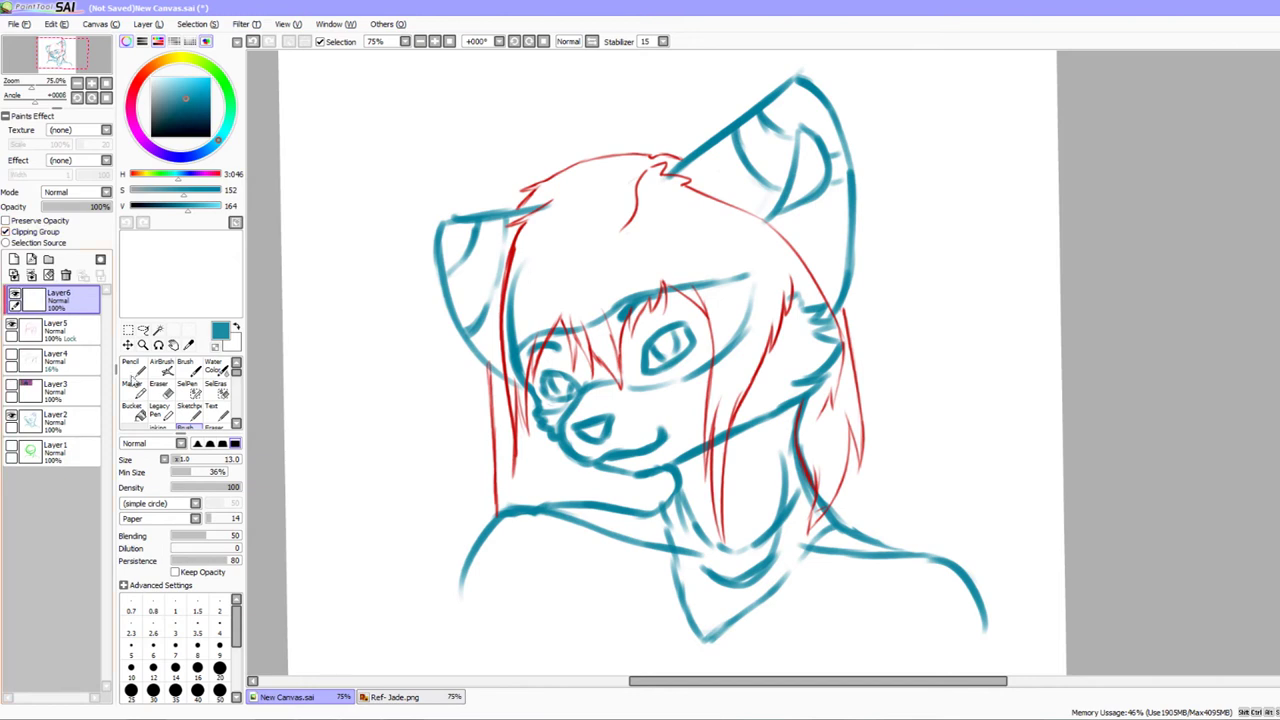
left_click(131, 366)
mouse_move(440, 270)
left_mouse_down()
mouse_move(600, 192)
mouse_move(604, 317)
mouse_move(633, 427)
mouse_move(924, 290)
mouse_move(750, 644)
mouse_move(1013, 369)
mouse_move(918, 499)
mouse_move(931, 538)
left_mouse_up()
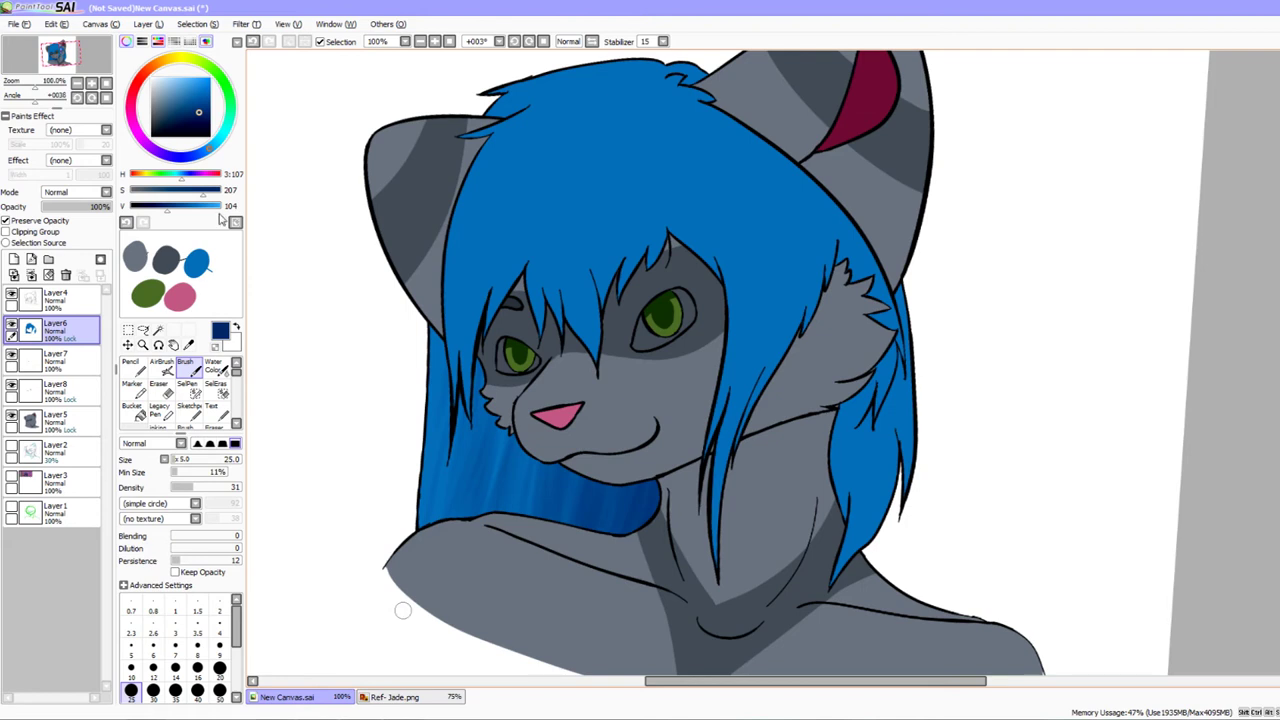
Try soft dark blue shading on the near side of the hair at brush size 500, blending with the sampled hair blue at size 85
left_click_drag(180, 459, 240, 459)
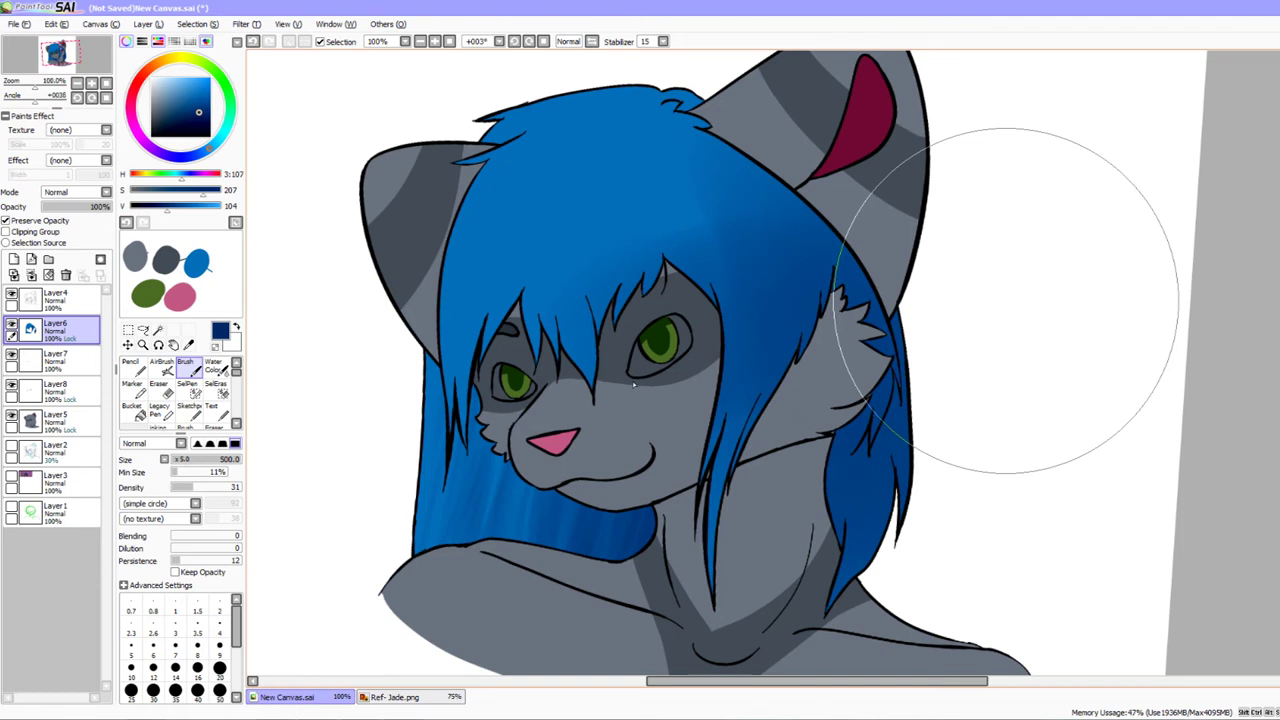
right_click(592, 165)
left_click_drag(194, 460, 185, 460)
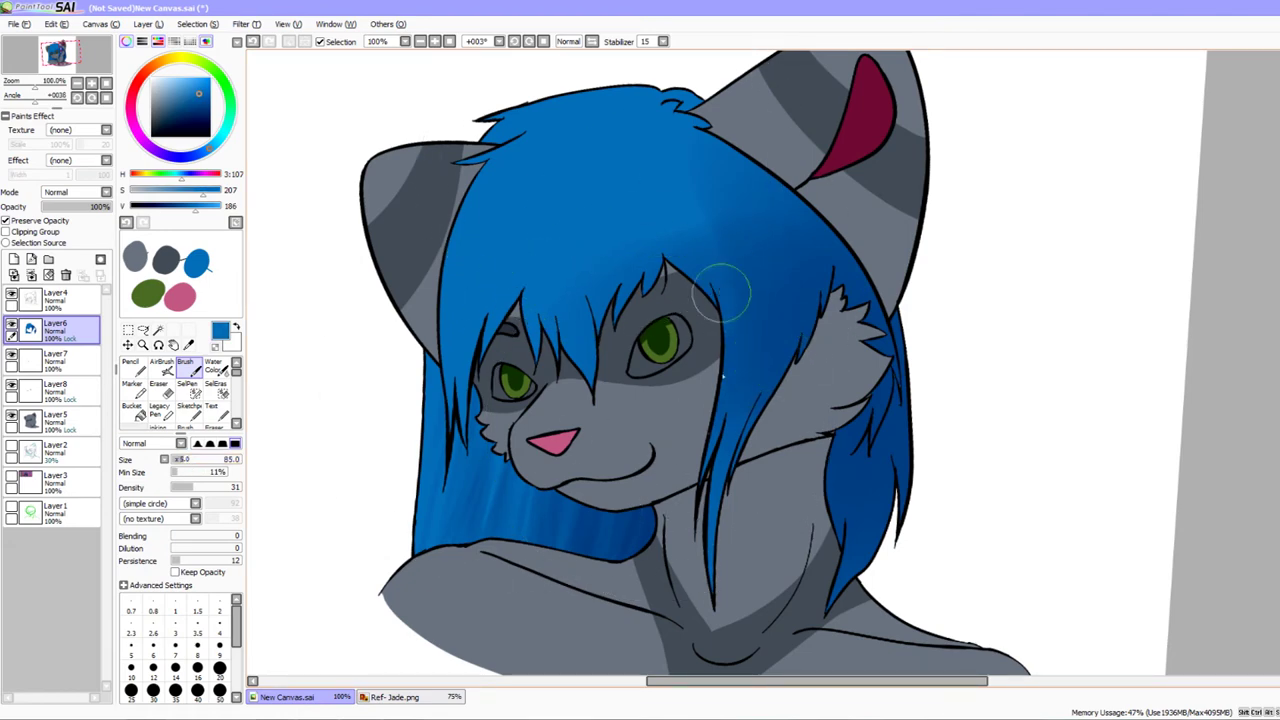
left_click_drag(657, 601, 629, 605)
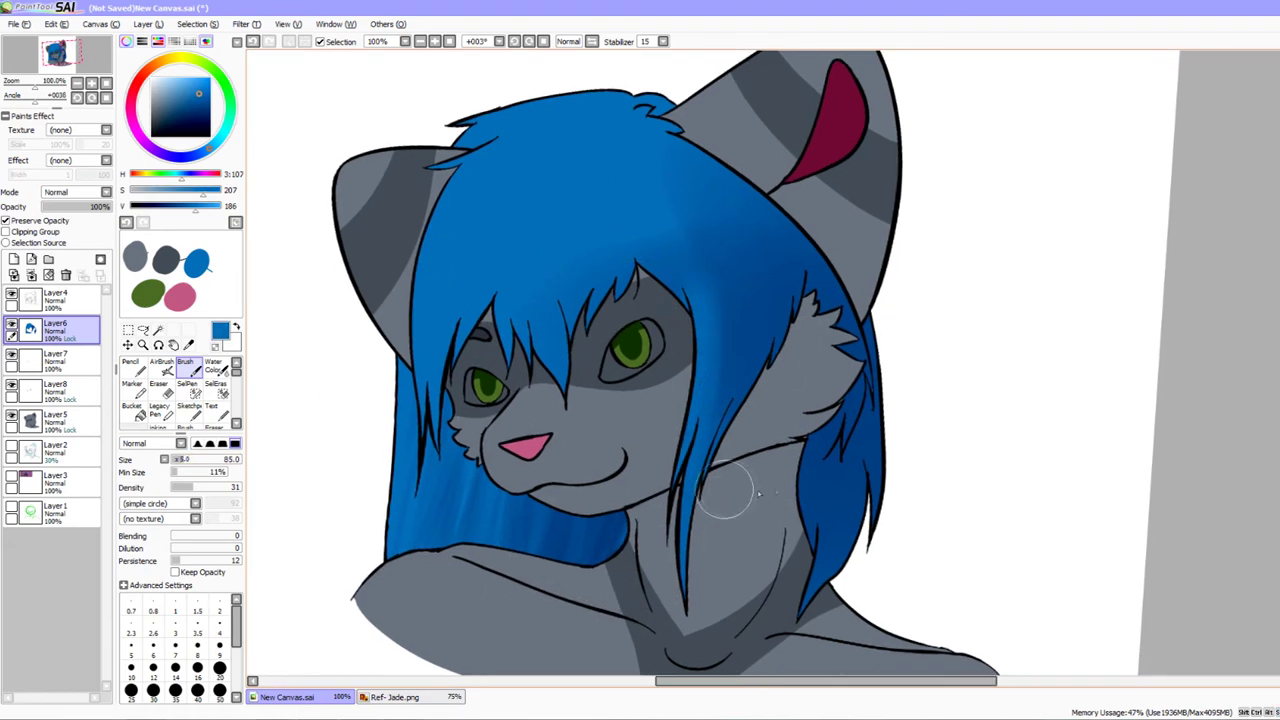
left_click_drag(884, 443, 856, 436)
scroll(855, 436, "right", 1)
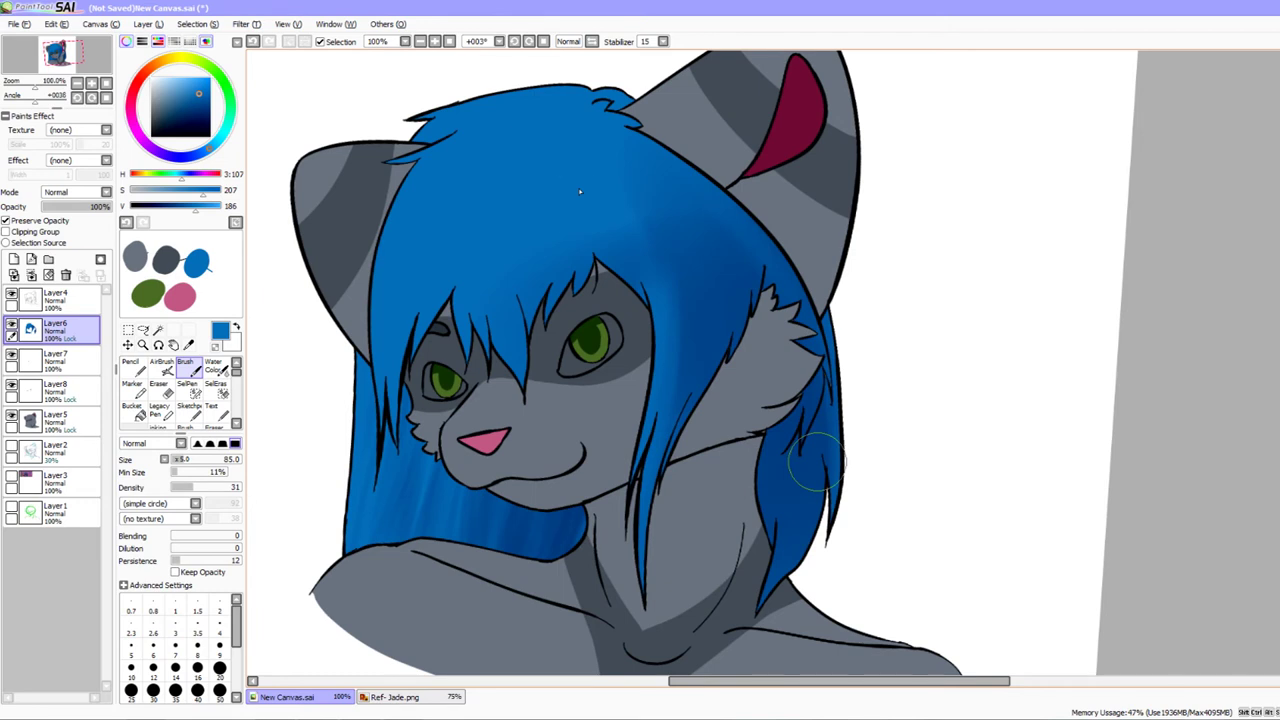
Cover the dark shading on the near side of the hair with the flat hair blue at brush size 270
left_click_drag(196, 462, 206, 461)
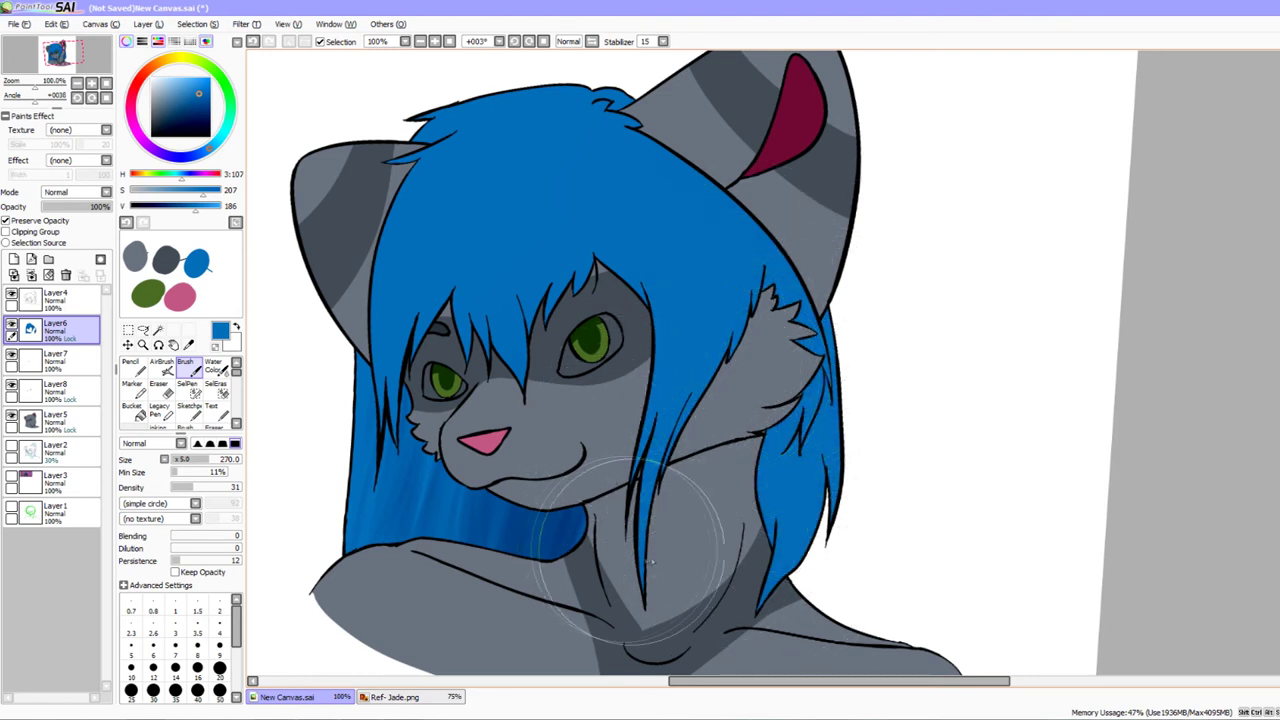
key("ctrl+z")
key("ctrl+z")
key("ctrl+z")
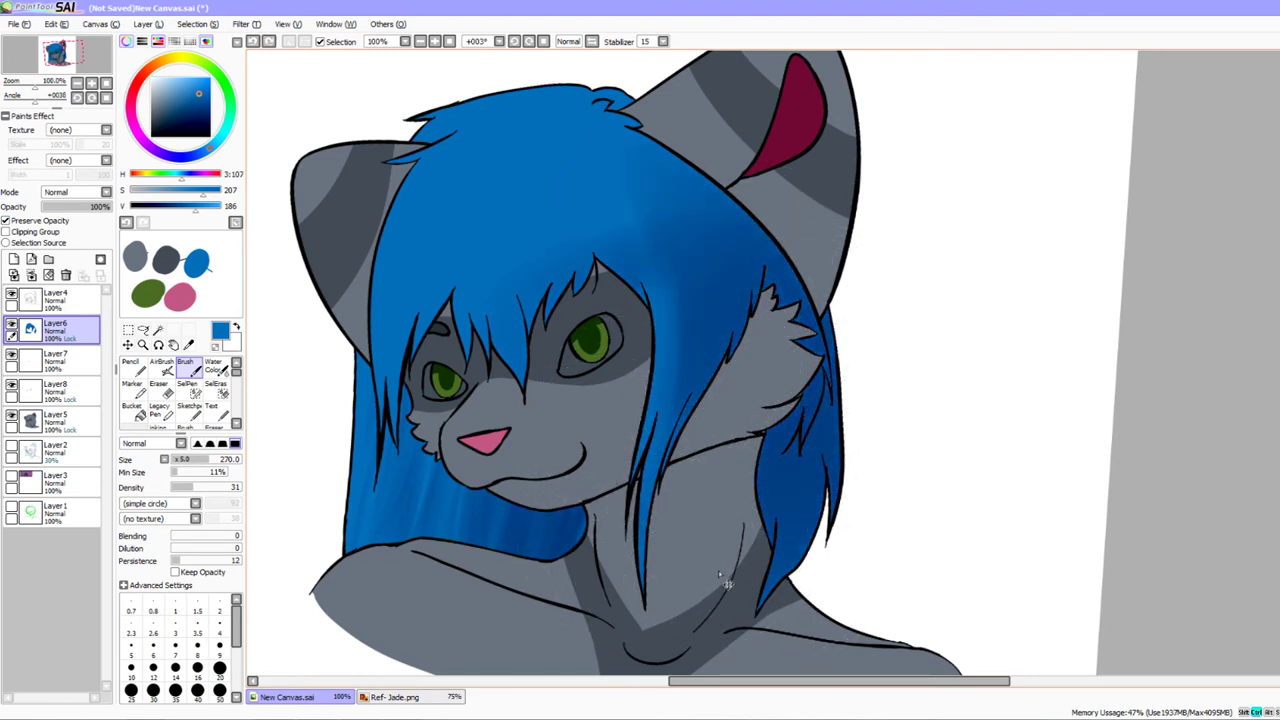
left_click_drag(699, 228, 712, 287)
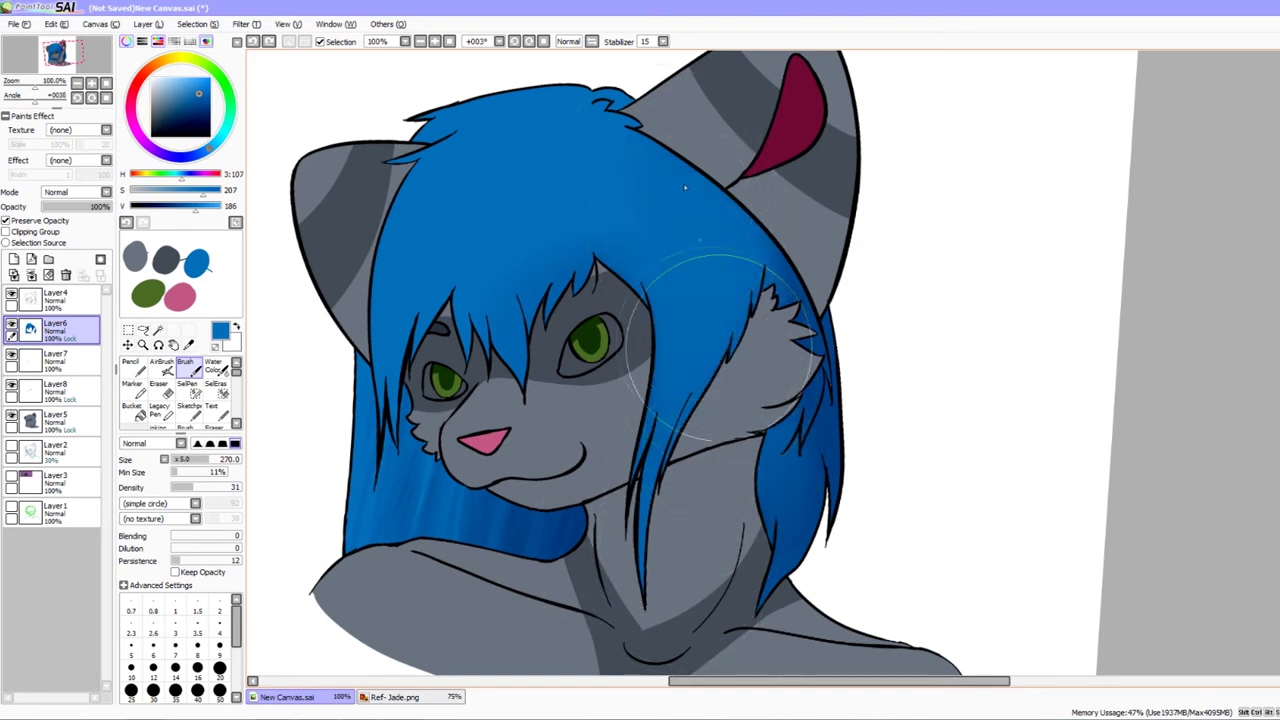
key("ctrl+z")
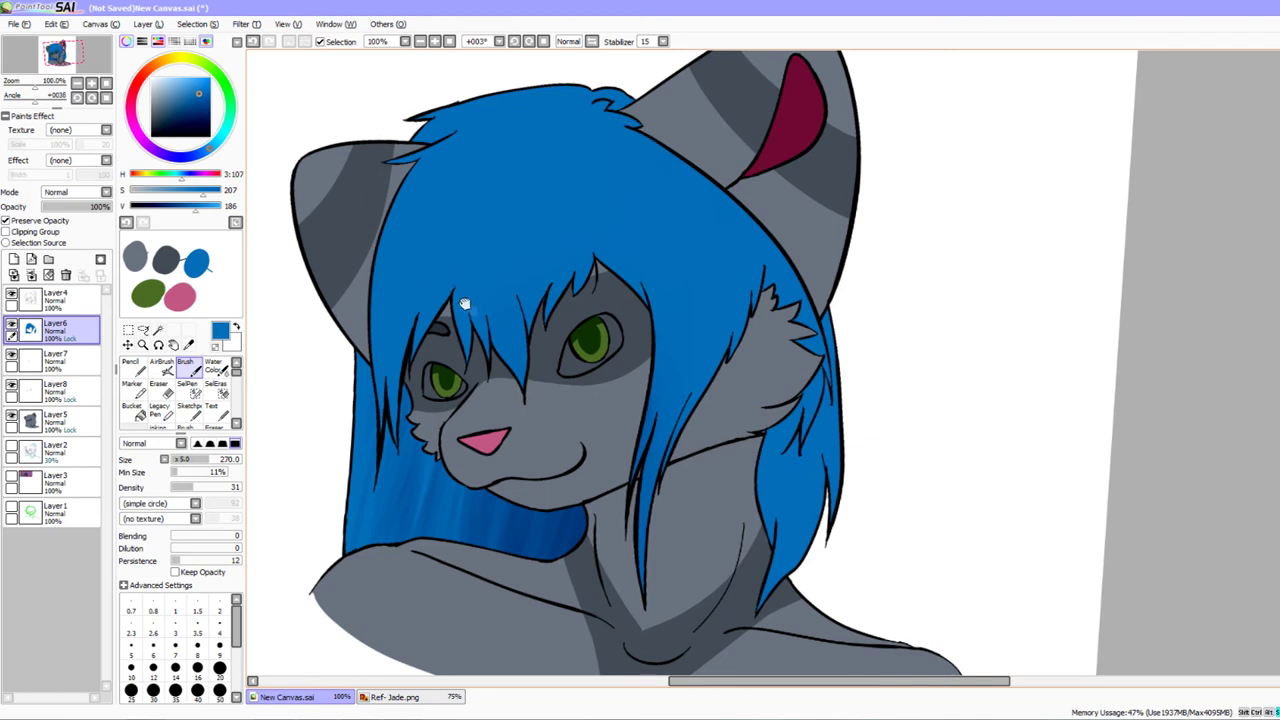
left_click_drag(466, 303, 451, 290)
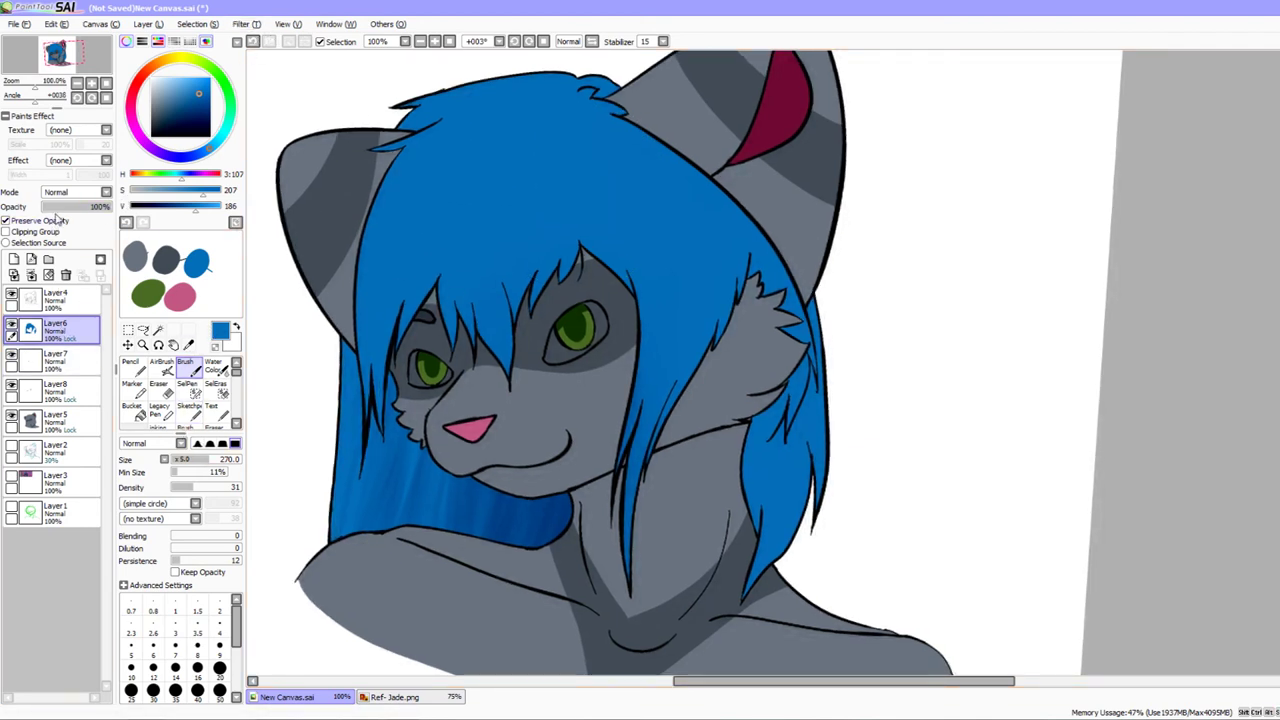
Turn off Preserve Opacity on Layer6 and touch up the flat blue hair around the near ear with the Pencil
left_click(91, 83)
left_click(54, 221)
left_click_drag(531, 359, 484, 259)
left_click(130, 364)
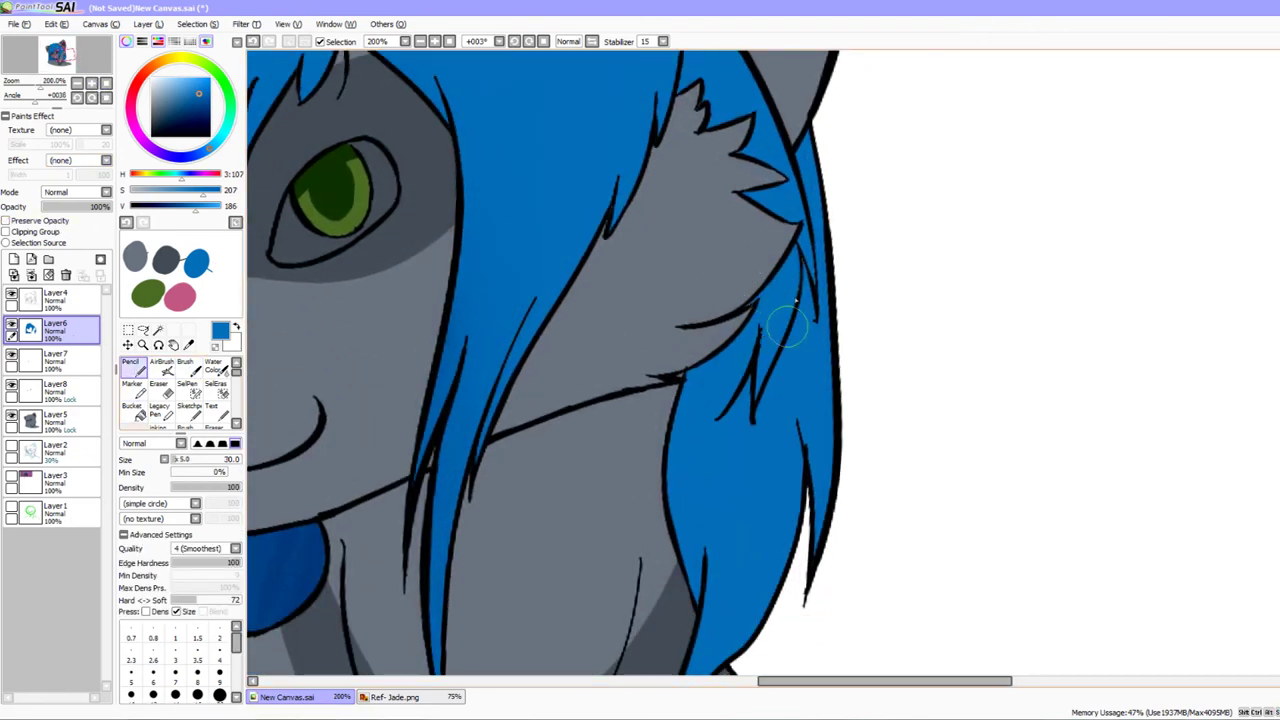
left_click_drag(762, 445, 832, 553)
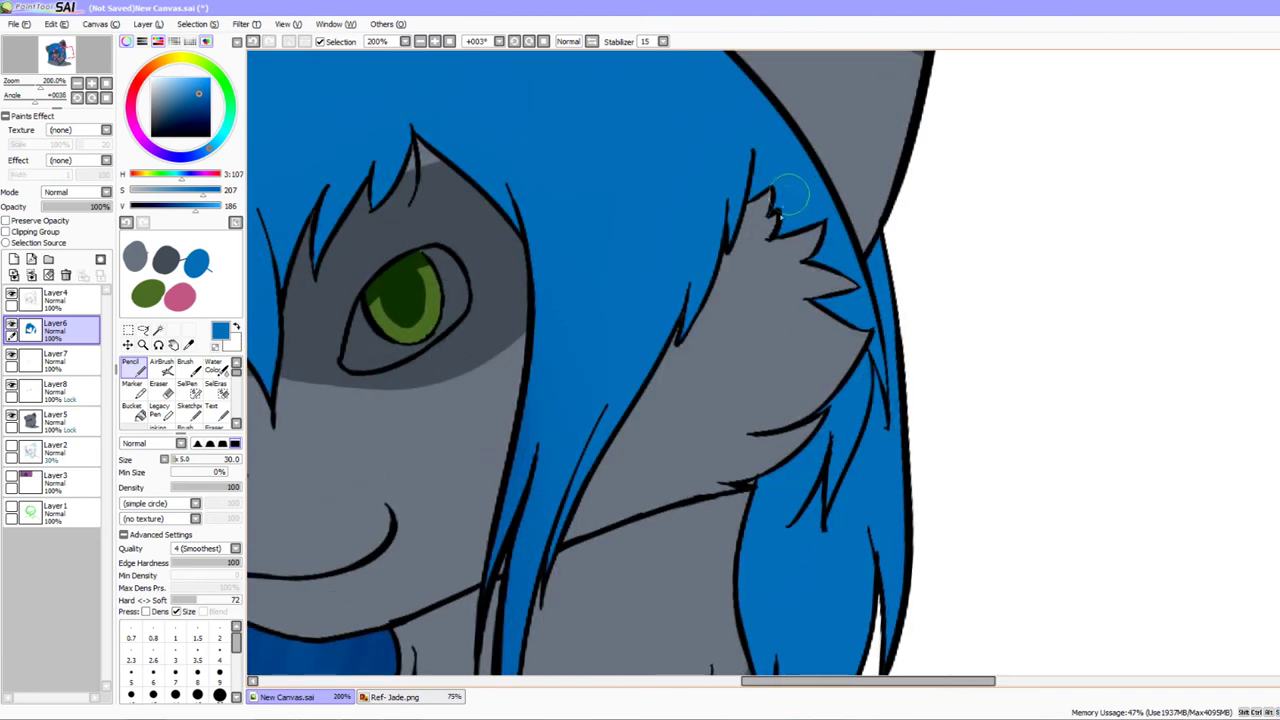
left_click(78, 84)
left_click(78, 84)
left_click_drag(683, 491, 641, 456)
left_click_drag(676, 490, 688, 416)
Turn Preserve Opacity back on for Layer6 and prepare a size 50 Brush with dark blue sampled from the hair behind the chin
right_click(543, 424)
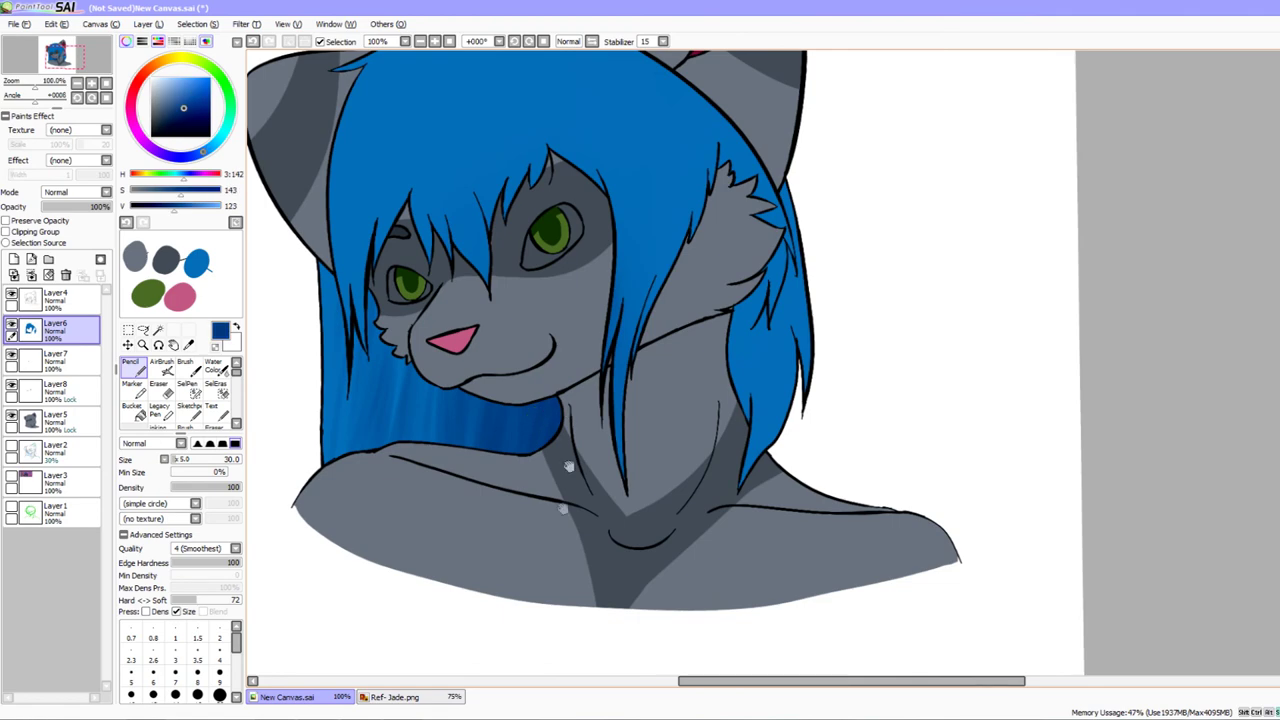
left_click_drag(567, 414, 552, 497)
left_click(199, 372)
left_click(50, 221)
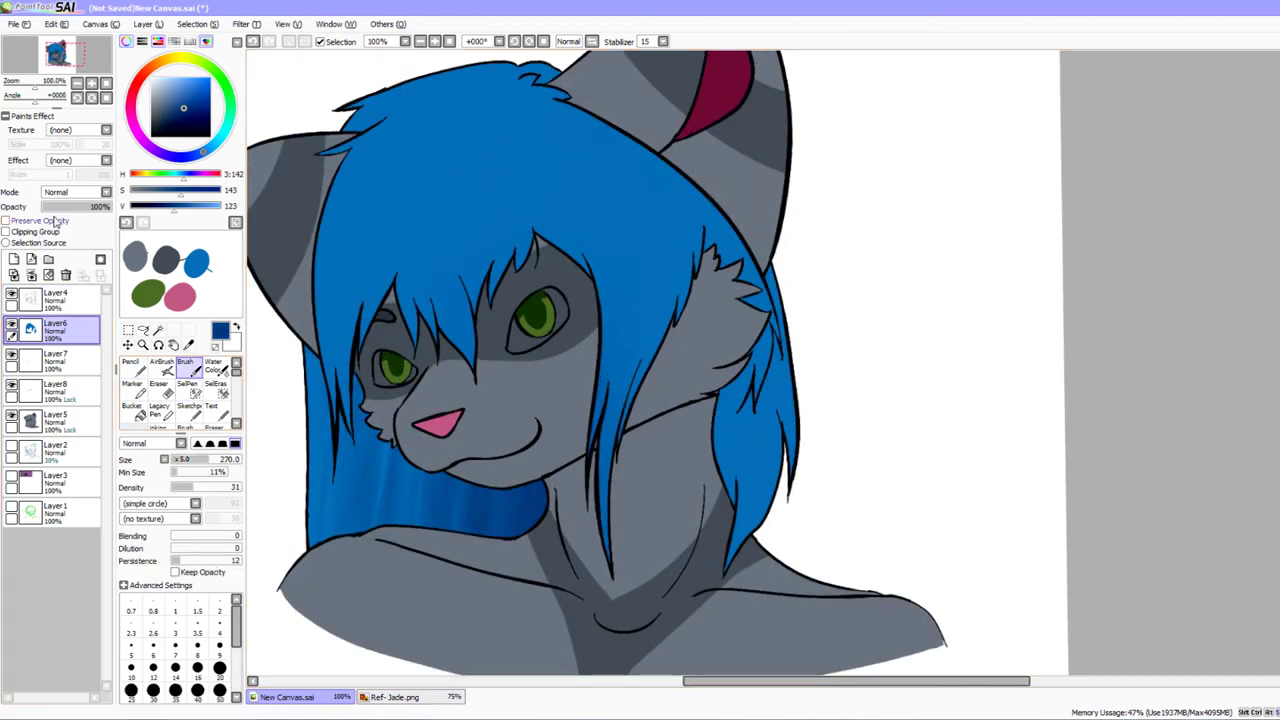
left_click_drag(598, 418, 555, 420)
left_click_drag(207, 460, 182, 461)
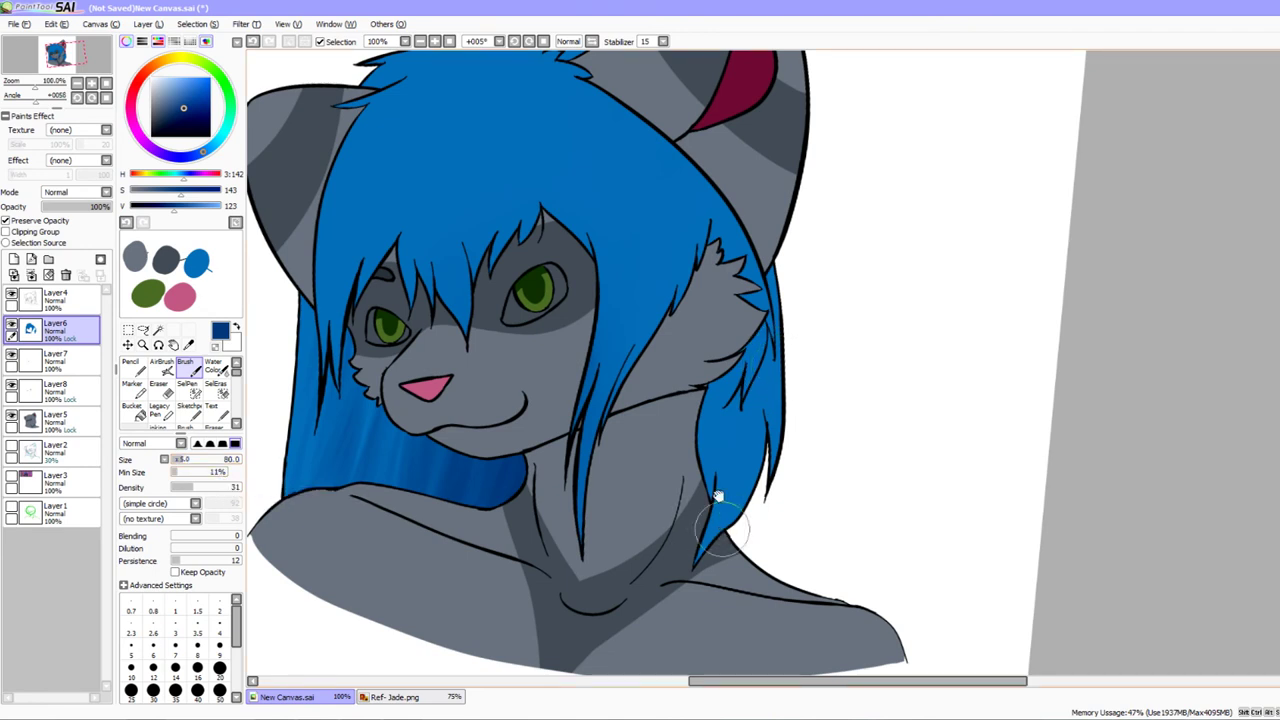
left_click_drag(717, 496, 778, 485)
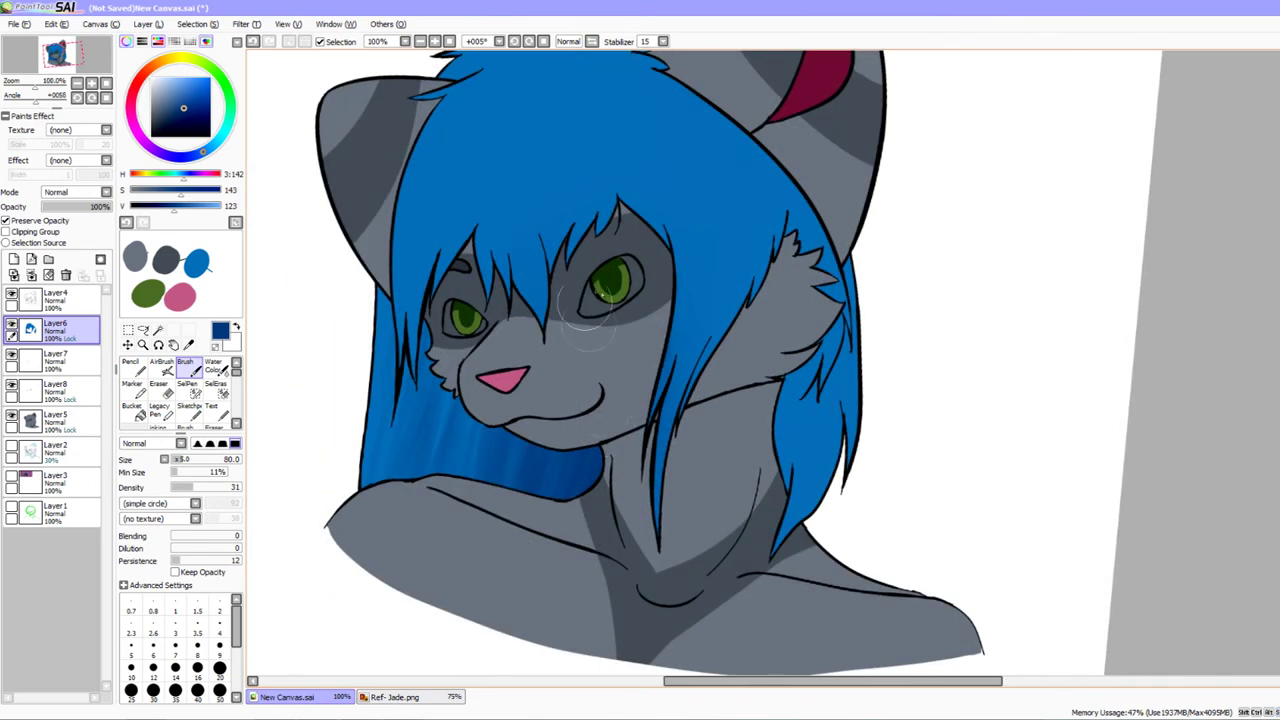
left_click_drag(573, 427, 628, 371)
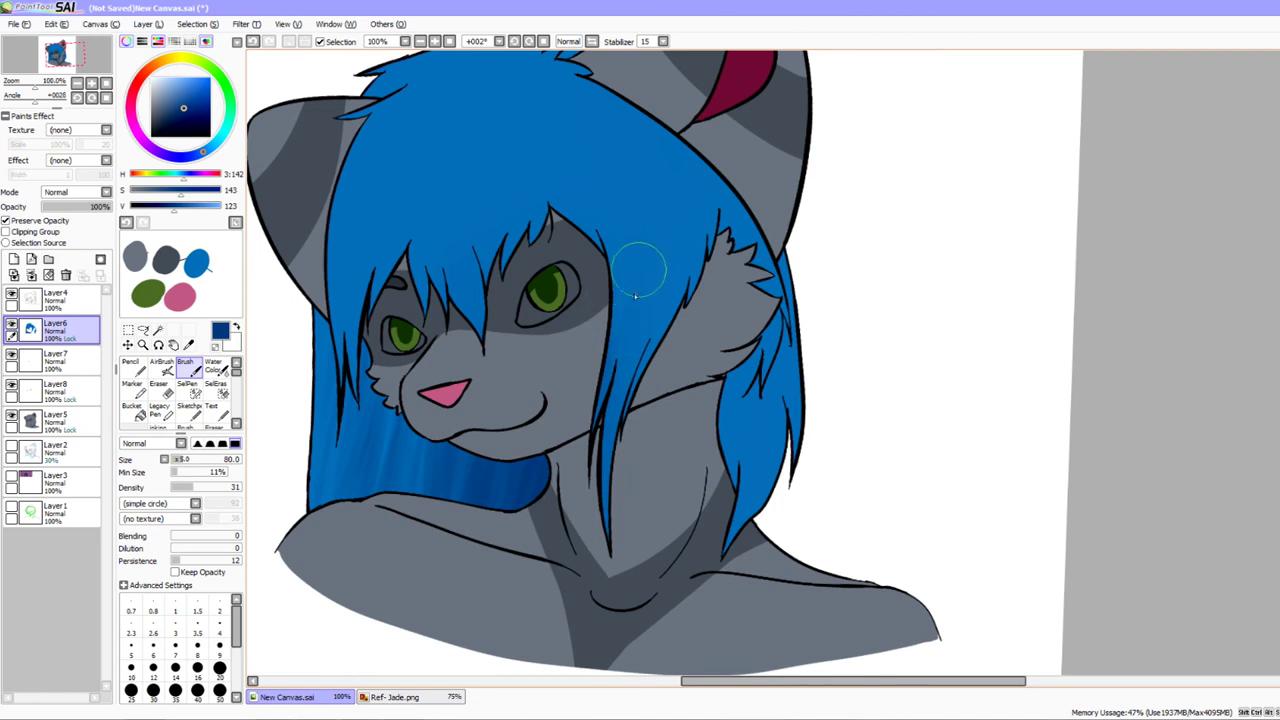
key("bracketleft")
key("bracketleft")
key("bracketleft")
mouse_move(686, 422)
left_mouse_down()
mouse_move(698, 420)
mouse_move(686, 451)
mouse_move(709, 415)
left_mouse_up()
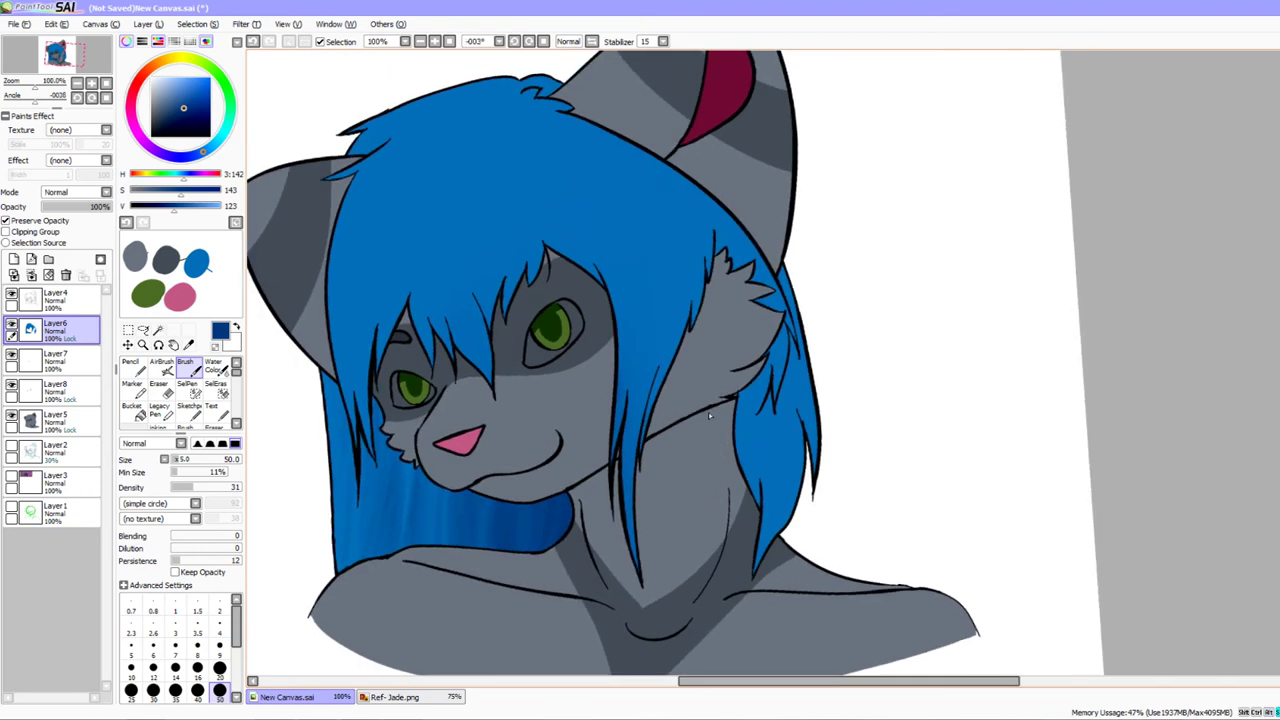
left_click_drag(596, 415, 600, 404)
left_click_drag(643, 470, 645, 440)
Add a new layer clipped to Layer5 for body shading, choose black, and set the layer's opacity to 41%
left_click(66, 433)
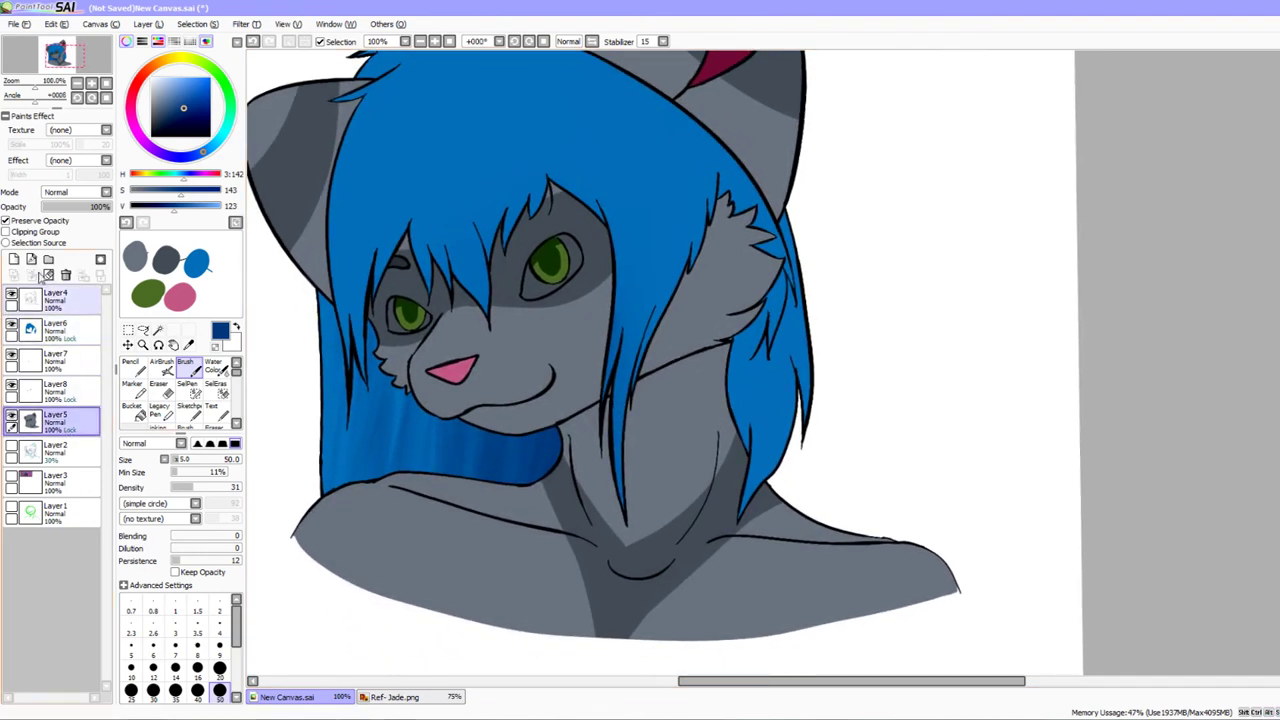
left_click(14, 259)
left_click(34, 231)
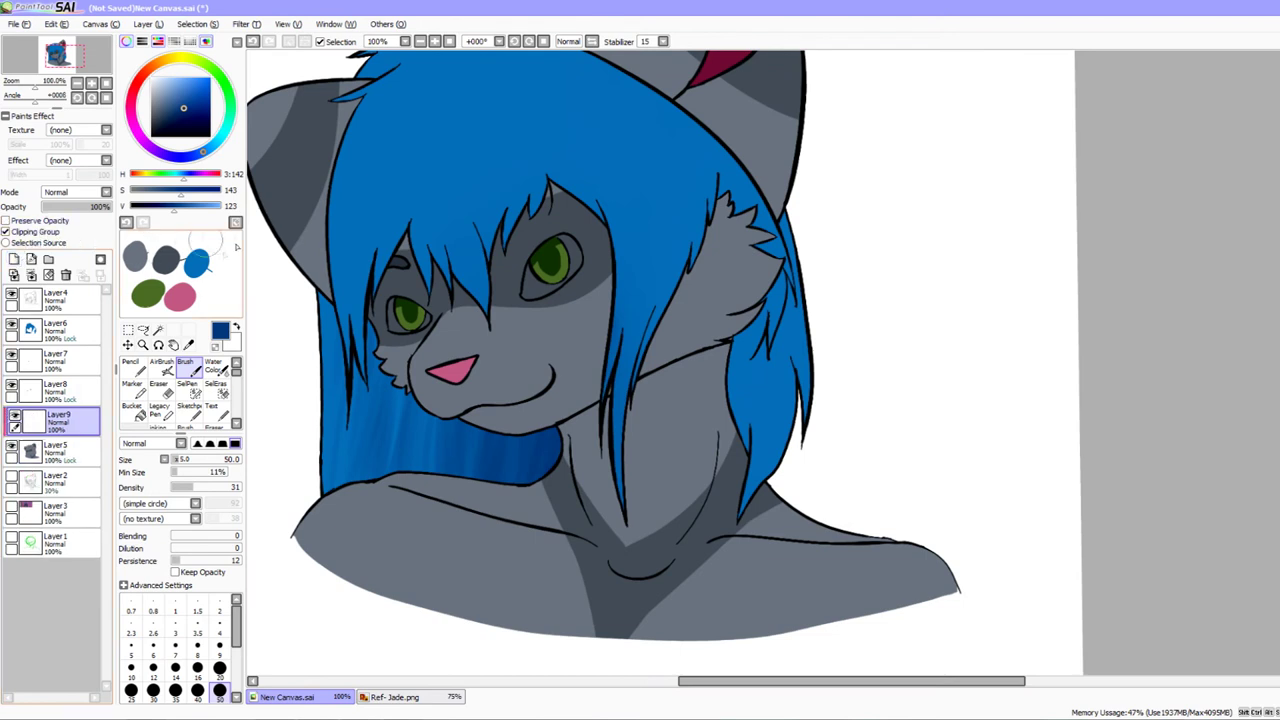
left_click(440, 538, "alt")
left_click_drag(161, 206, 118, 206)
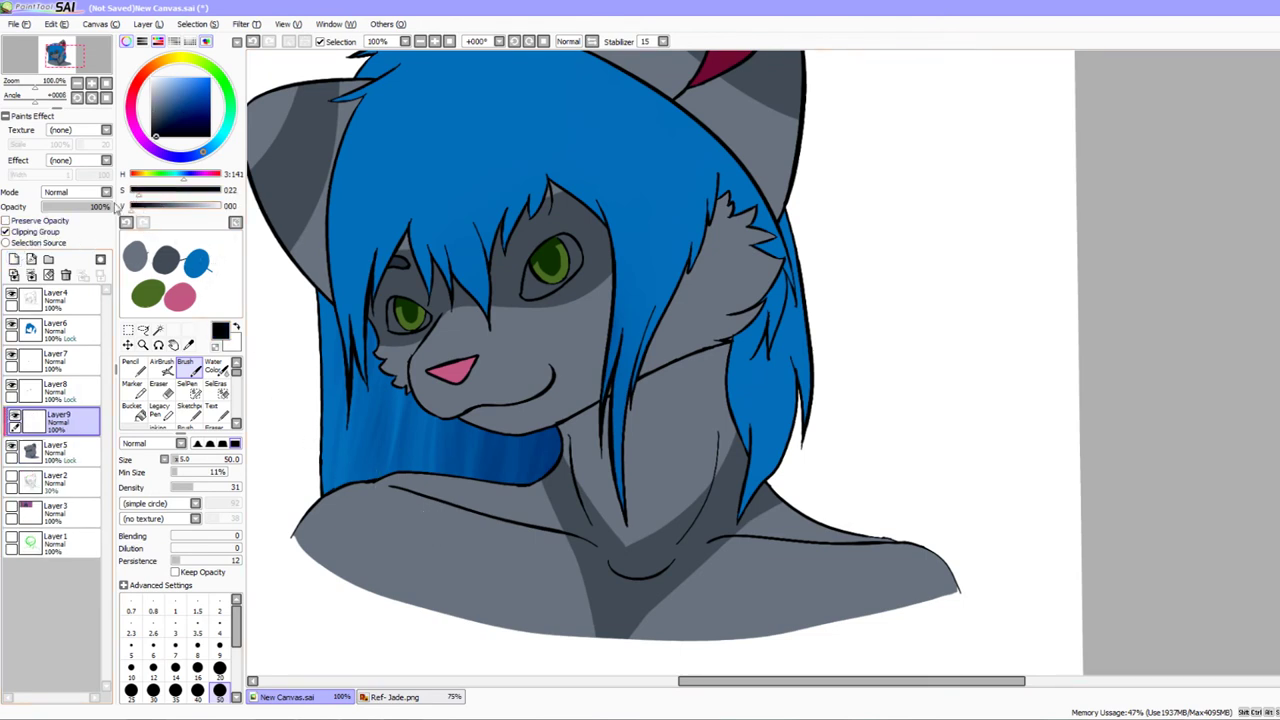
left_click_drag(196, 460, 207, 460)
left_click(71, 208)
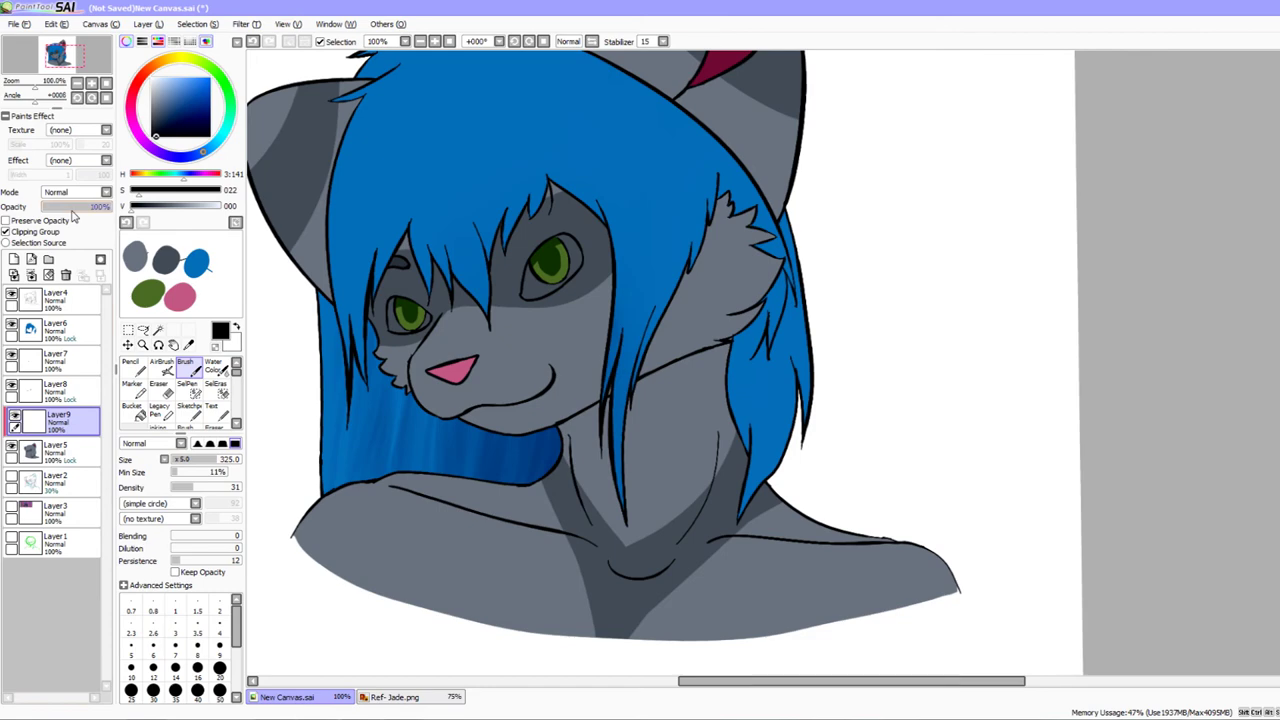
Shade the face, neck and chest fur with soft black strokes at brush size 170, leaving lighter areas on the muzzle and neck
left_click_drag(313, 455, 263, 400)
left_click(196, 461)
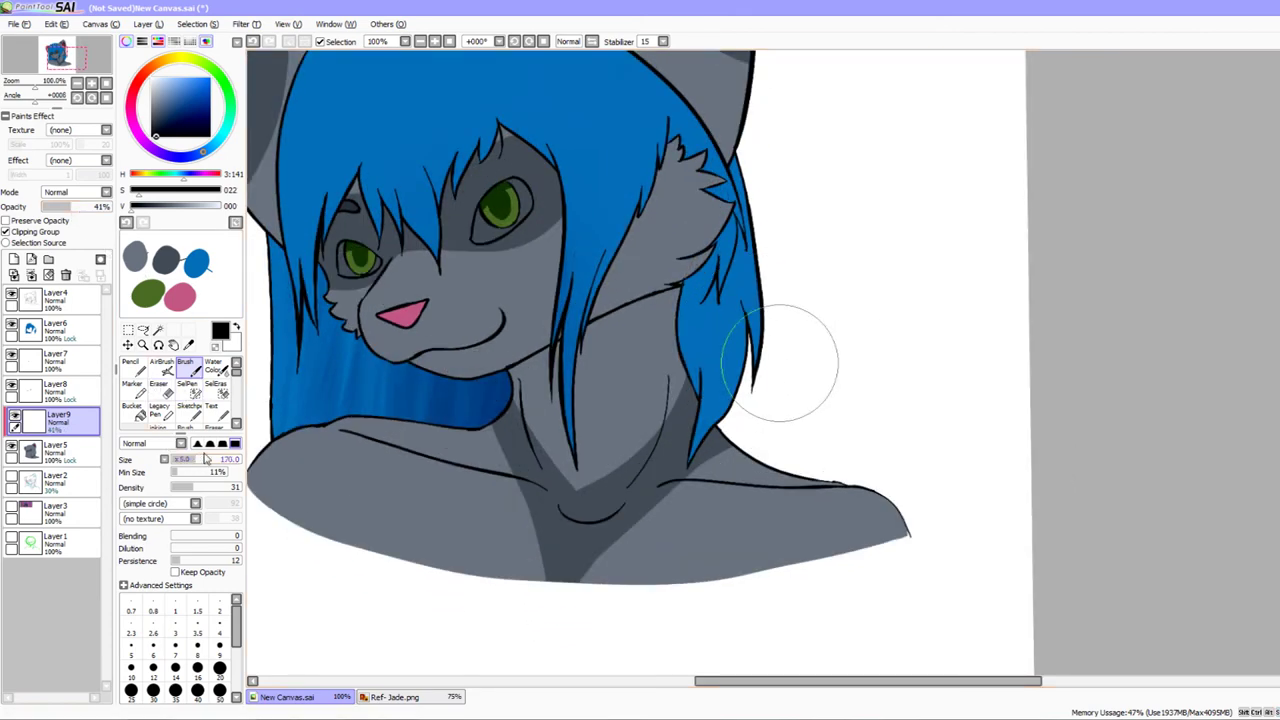
mouse_move(512, 396)
left_mouse_down()
mouse_move(716, 332)
mouse_move(714, 308)
mouse_move(640, 400)
mouse_move(670, 370)
mouse_move(640, 470)
mouse_move(665, 497)
mouse_move(820, 510)
mouse_move(829, 529)
mouse_move(866, 509)
mouse_move(578, 578)
mouse_move(645, 530)
left_mouse_up()
mouse_move(670, 364)
left_mouse_down()
mouse_move(652, 320)
mouse_move(622, 368)
mouse_move(691, 229)
mouse_move(748, 243)
mouse_move(538, 245)
mouse_move(435, 212)
mouse_move(561, 355)
mouse_move(533, 146)
mouse_move(658, 251)
left_mouse_up()
mouse_move(520, 343)
left_mouse_down()
mouse_move(606, 346)
mouse_move(636, 377)
left_mouse_up()
mouse_move(605, 318)
left_mouse_down()
mouse_move(685, 325)
mouse_move(696, 417)
mouse_move(625, 452)
left_mouse_up()
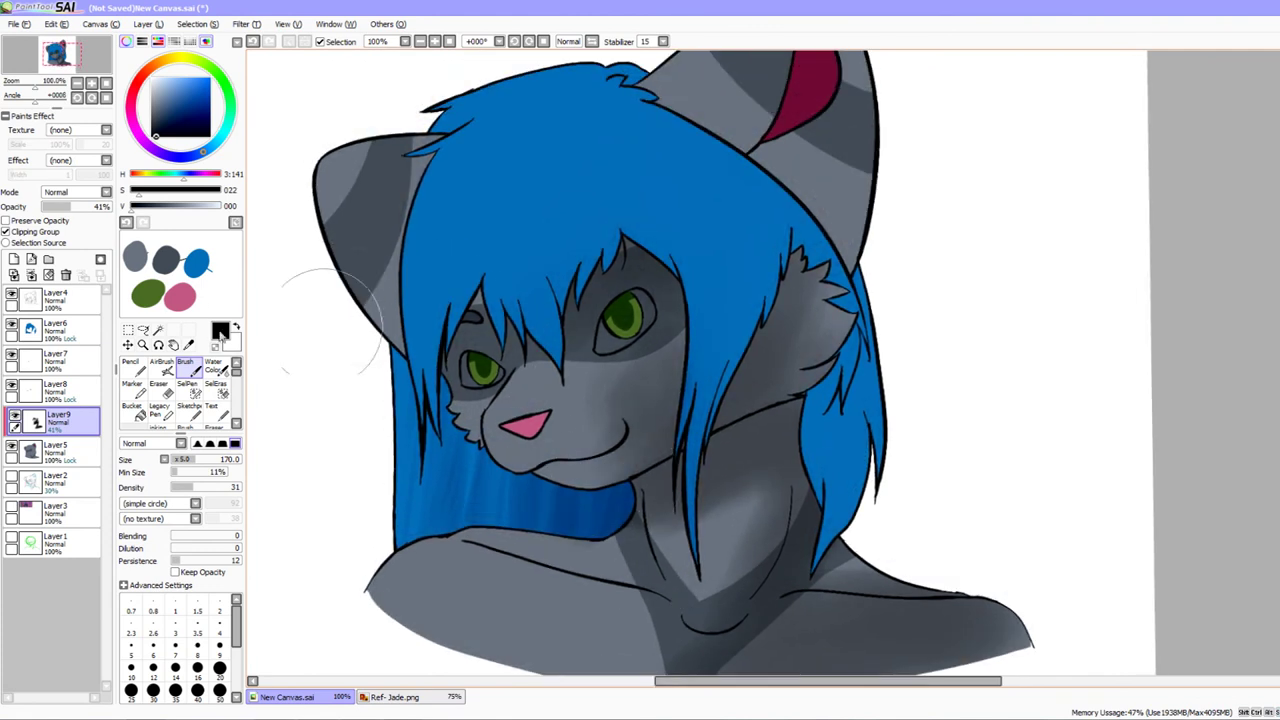
Shade the lower part of the near side lock on Layer6 with dark blue, using the Brush at size 35
left_click(130, 273)
left_click(55, 330)
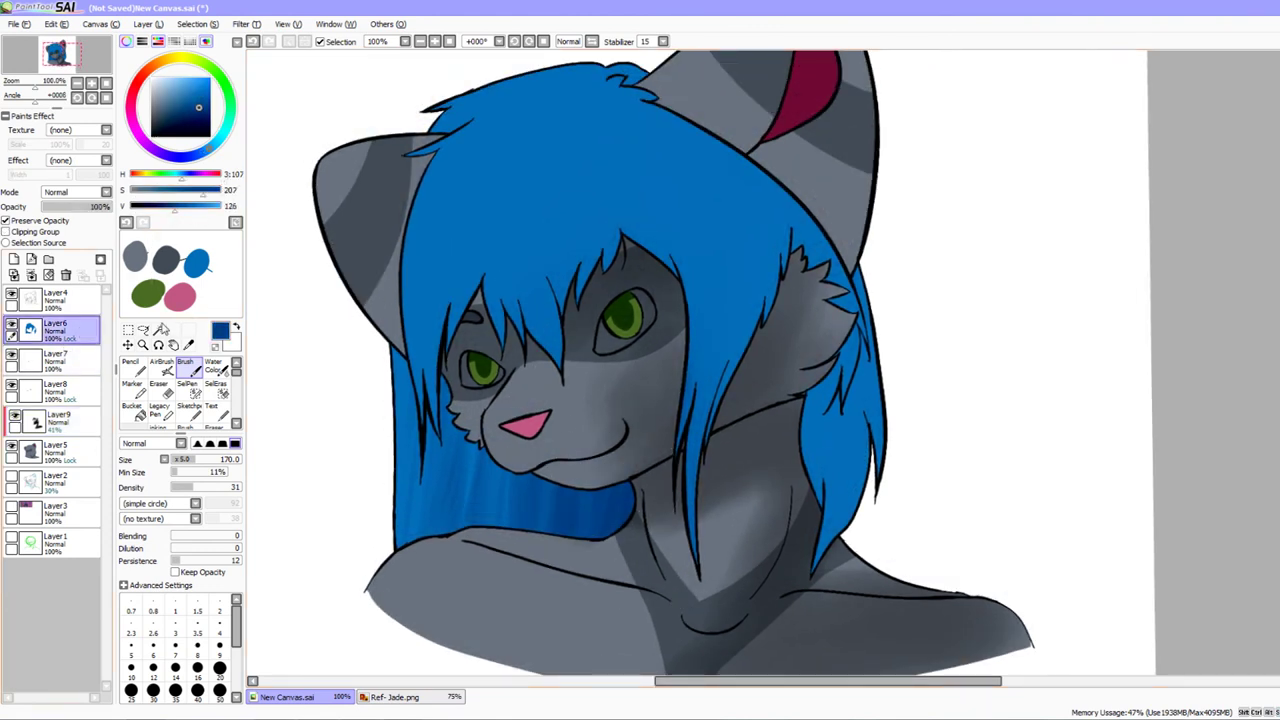
mouse_move(780, 363)
left_mouse_down()
mouse_move(759, 423)
mouse_move(740, 402)
left_mouse_up()
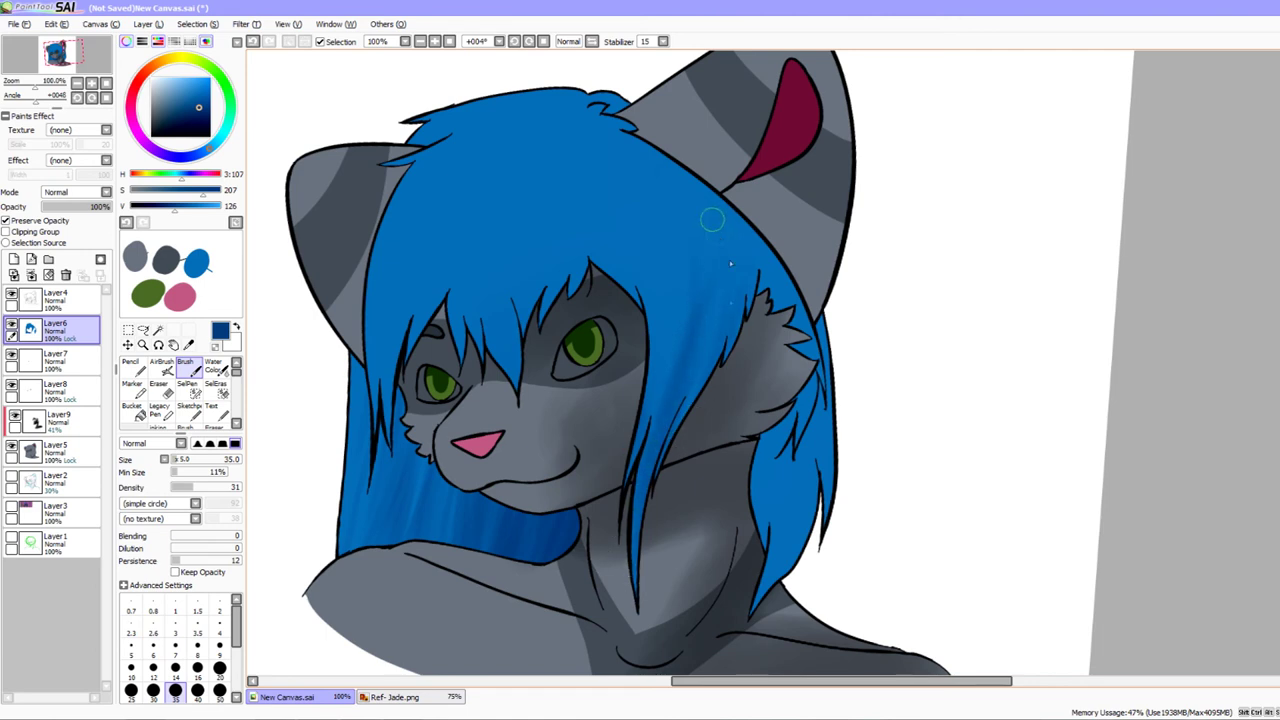
left_click(93, 84)
left_click(93, 84)
left_click_drag(597, 595, 495, 438)
left_click_drag(520, 380, 557, 489)
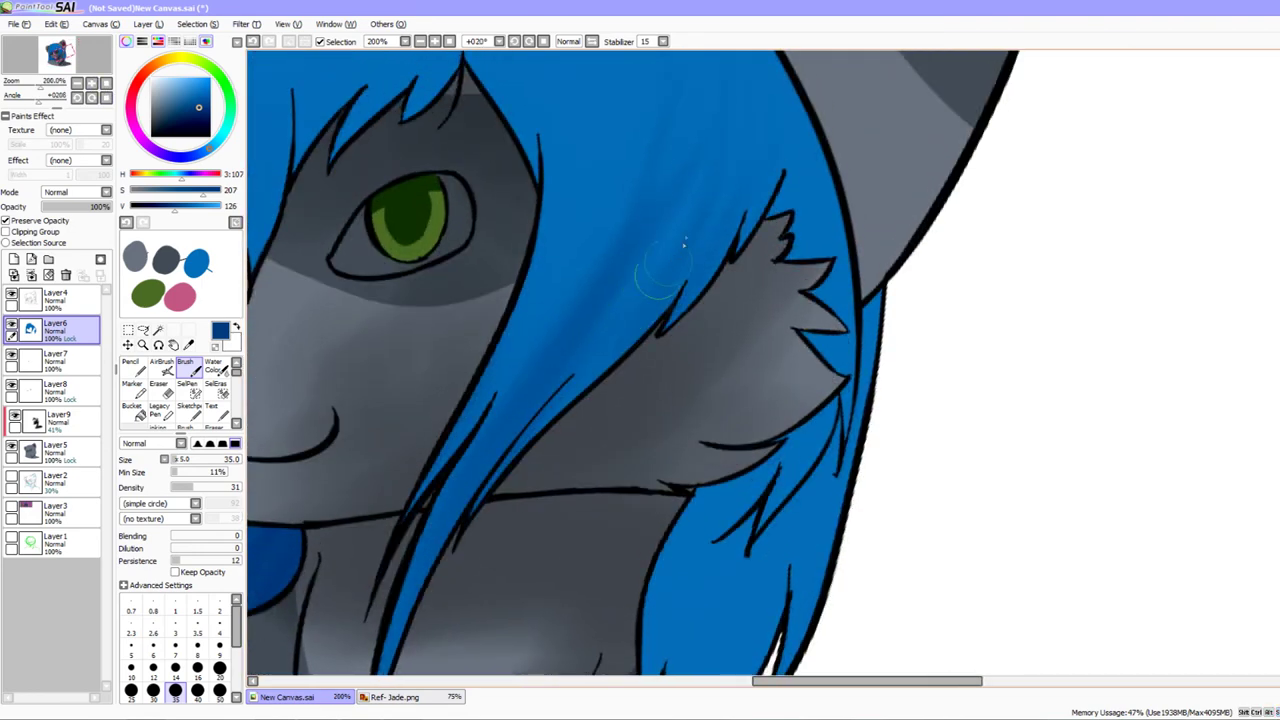
Paint dark blue strand shading down the near side of the hair, from below the large ear toward the cheek fur
left_click_drag(550, 370, 501, 486)
left_click_drag(640, 148, 580, 413)
left_click_drag(664, 166, 657, 342)
left_click_drag(671, 128, 652, 322)
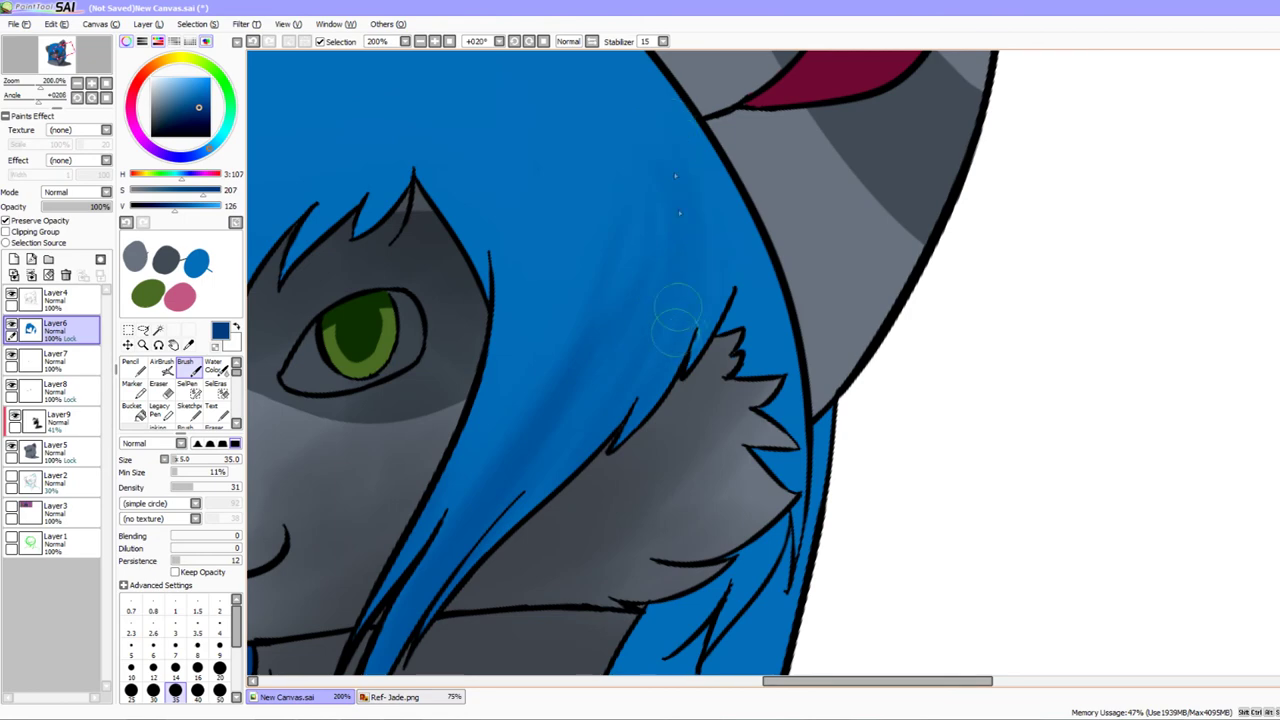
left_click_drag(694, 470, 681, 313)
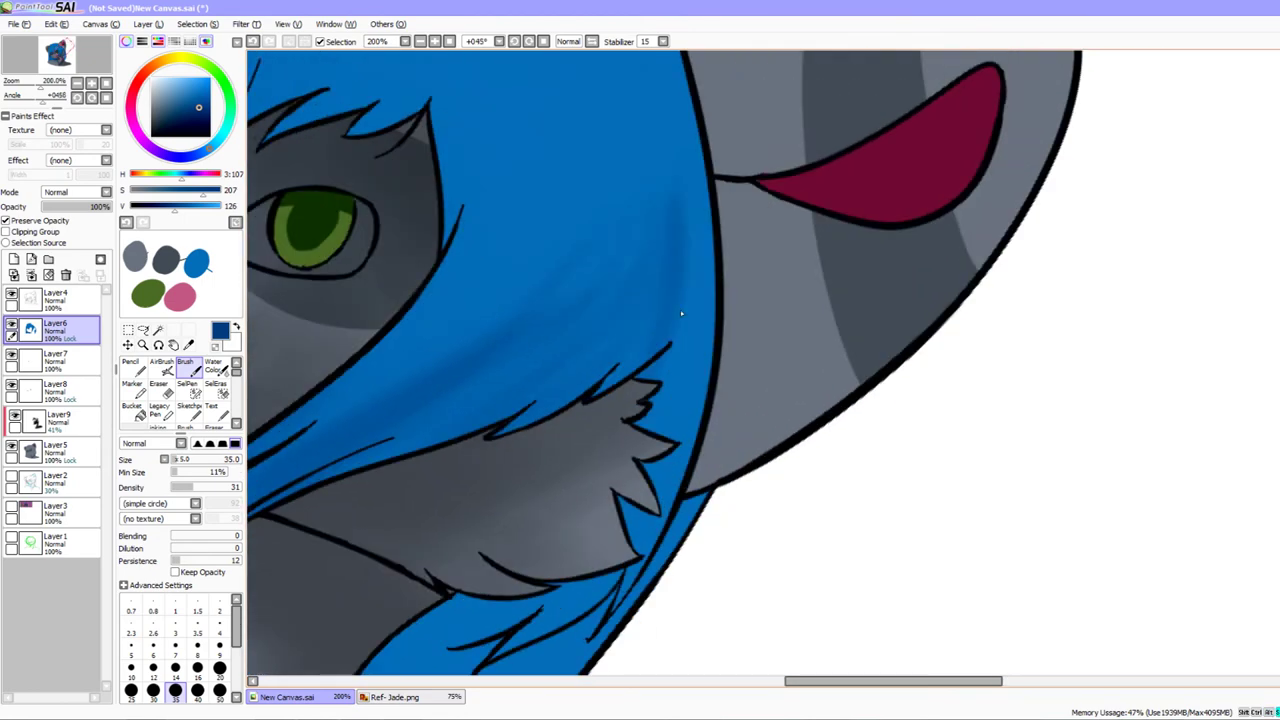
left_click_drag(600, 523, 820, 456)
left_click_drag(571, 452, 663, 433)
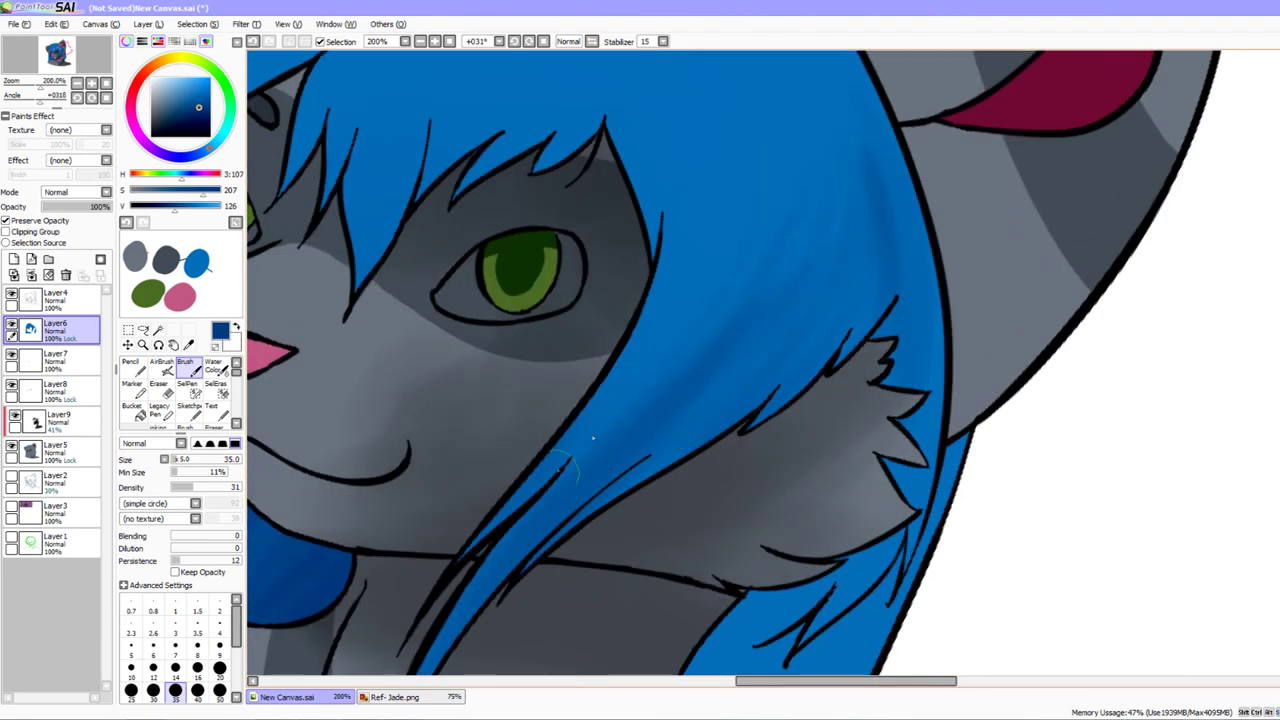
Add dark blue strand shading to the central fringe point between the eyes
left_click_drag(669, 322, 757, 459)
mouse_move(517, 462)
left_mouse_down()
mouse_move(543, 511)
mouse_move(638, 473)
left_mouse_up()
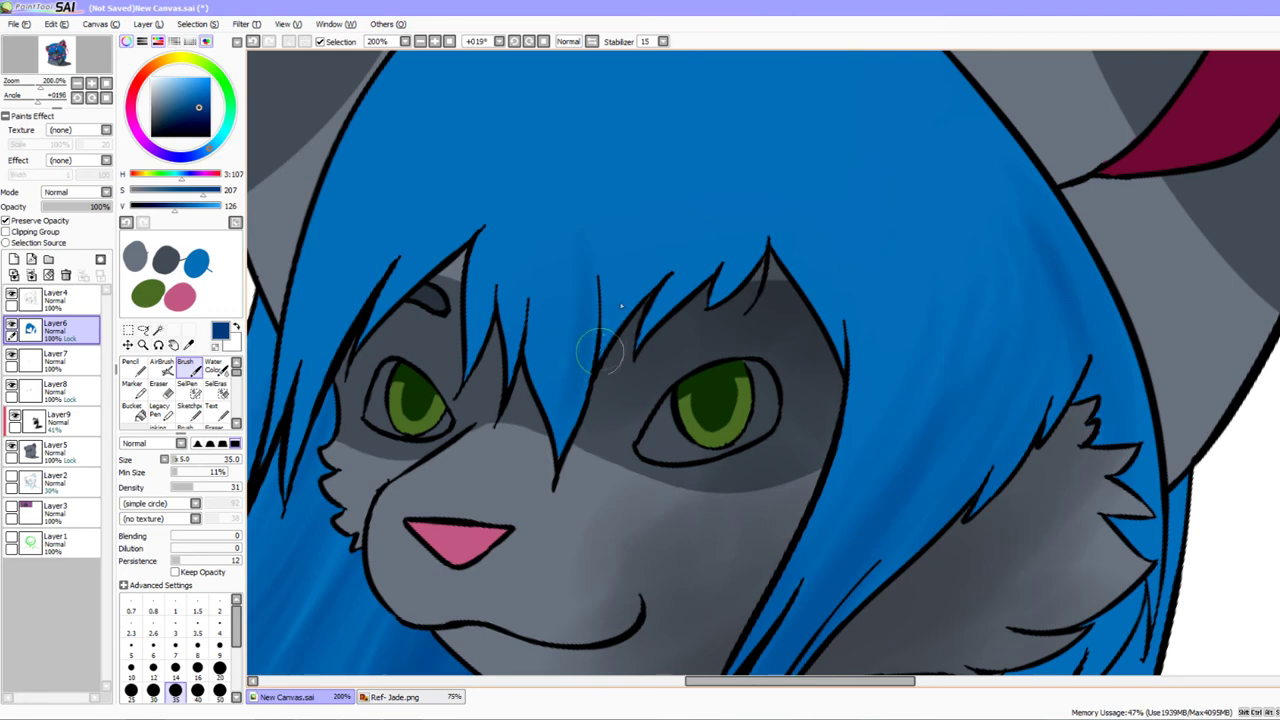
left_click_drag(557, 247, 557, 401)
left_click_drag(574, 289, 551, 389)
left_click_drag(348, 388, 523, 361)
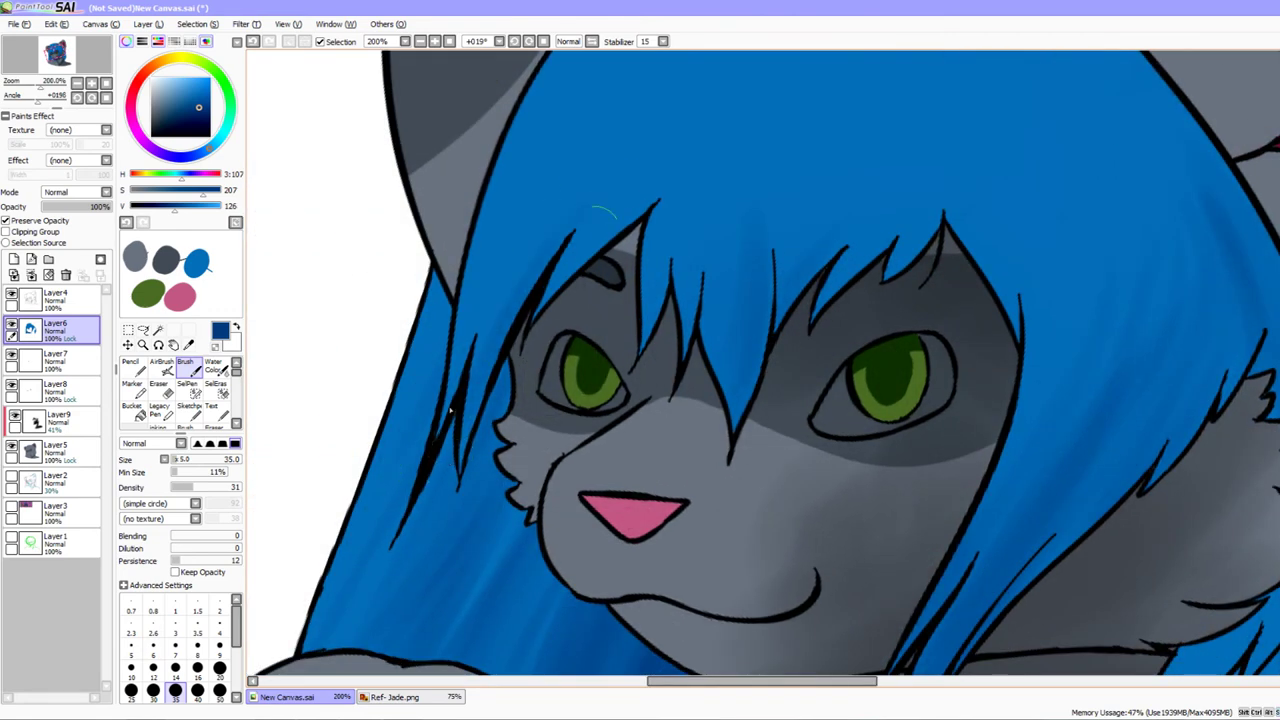
Paint soft dark blue strand shading on the hair beside the small ear and on the fringe strands above the smaller eye
left_click_drag(568, 251, 506, 485)
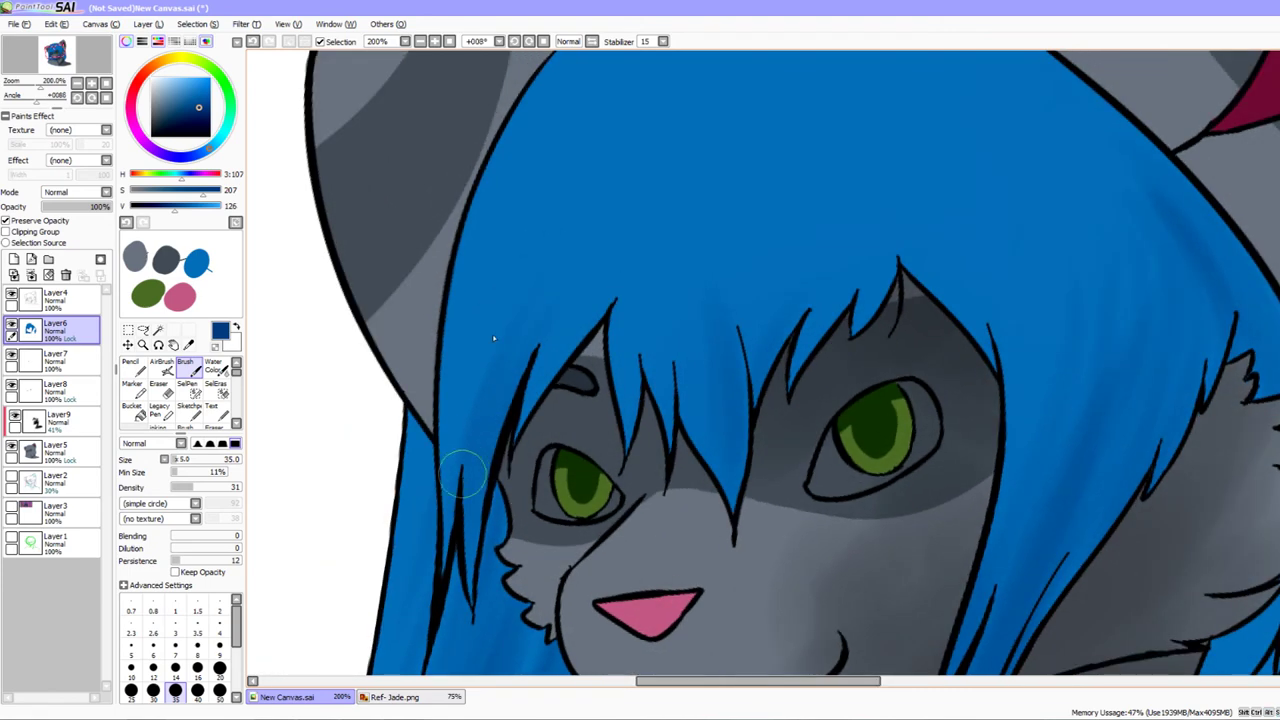
left_click_drag(511, 441, 497, 476)
left_click_drag(495, 402, 449, 380)
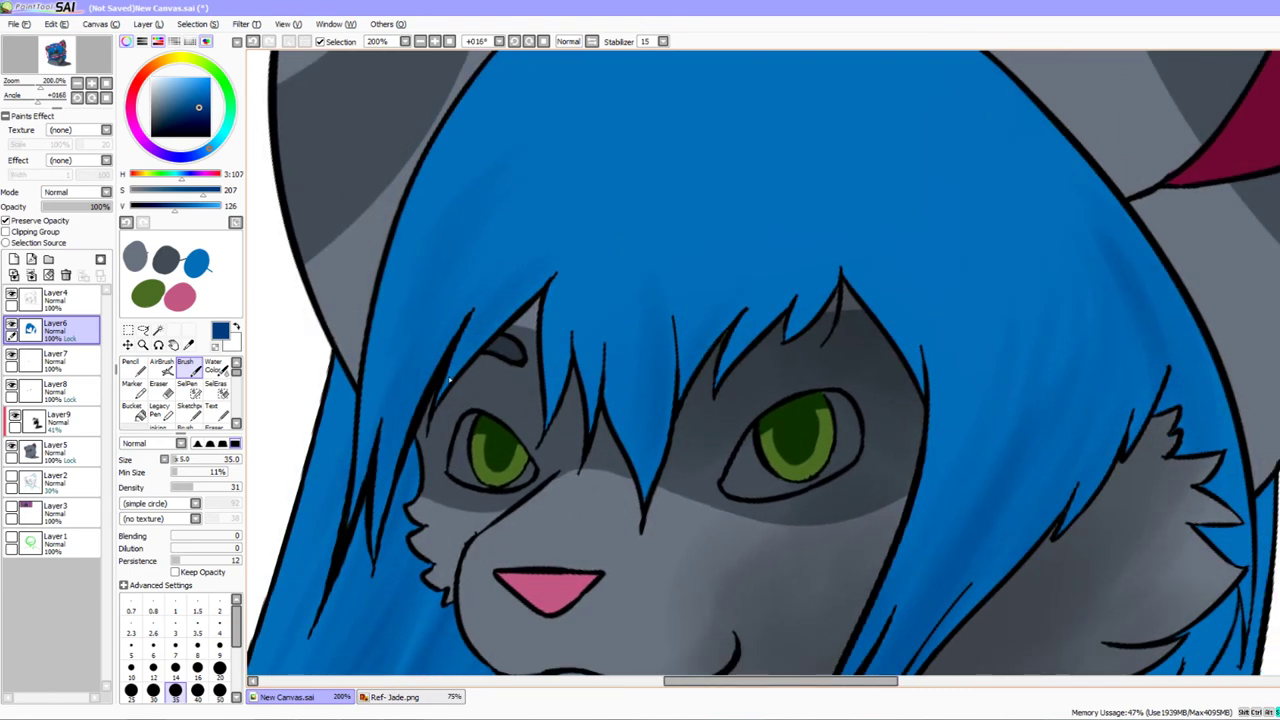
left_click_drag(560, 449, 540, 457)
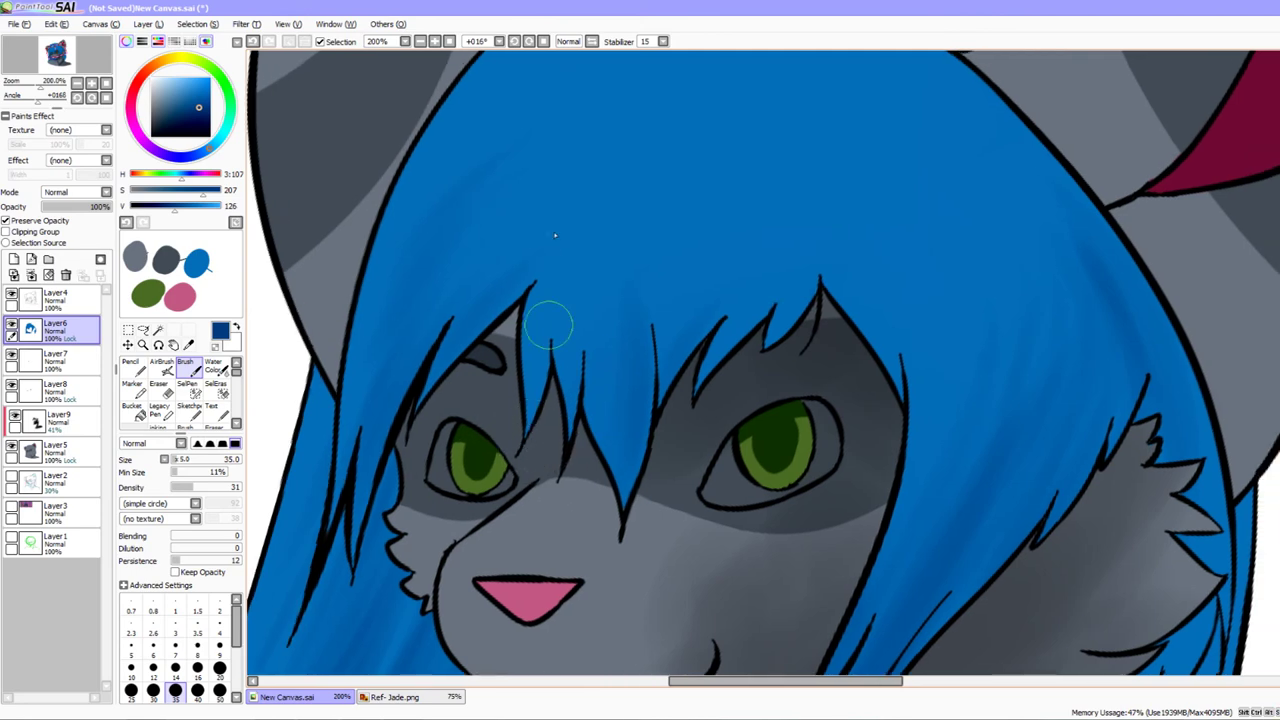
mouse_move(617, 527)
left_mouse_down()
mouse_move(691, 531)
mouse_move(543, 429)
left_mouse_up()
left_click_drag(640, 450, 572, 528)
left_click_drag(565, 424, 534, 496)
Shade the hair below the crown tuft with dark blue strands curving along the large ear toward the near side lock
mouse_move(647, 108)
left_mouse_down()
mouse_move(631, 130)
mouse_move(763, 154)
mouse_move(745, 203)
left_mouse_up()
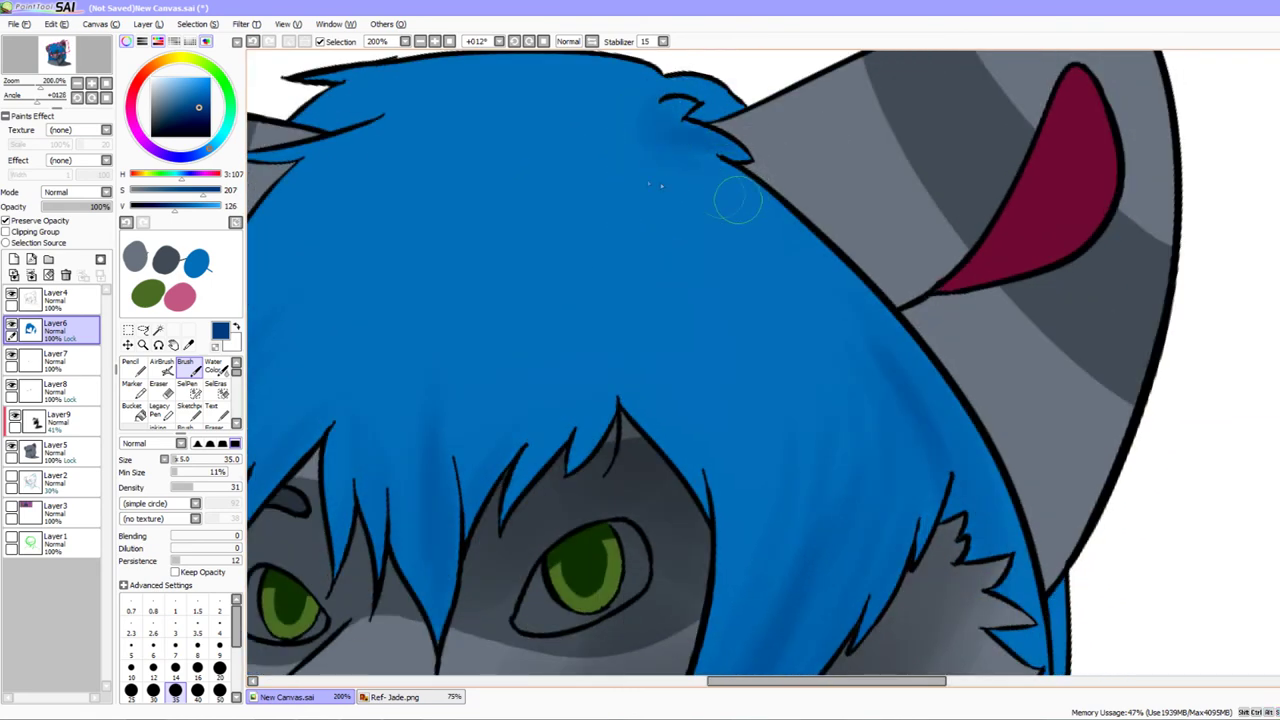
left_click_drag(795, 270, 820, 330)
left_click_drag(730, 402, 704, 383)
left_click_drag(739, 170, 792, 406)
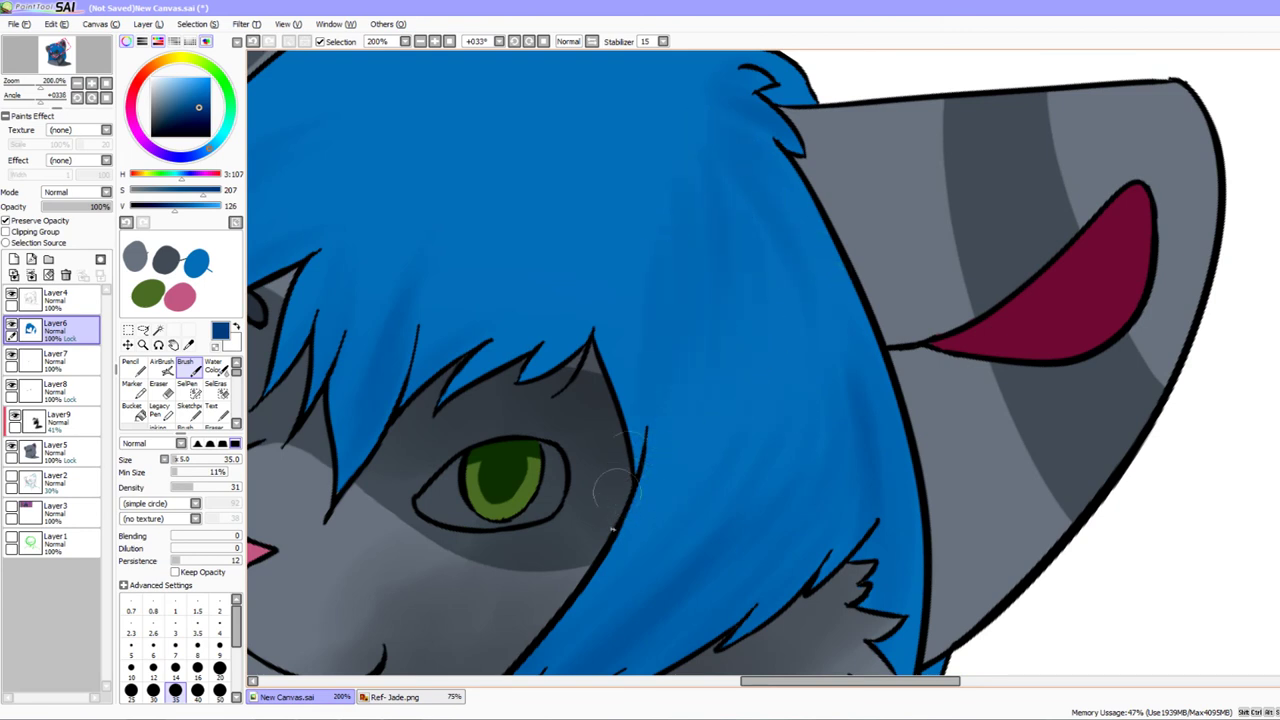
left_click_drag(622, 447, 754, 372)
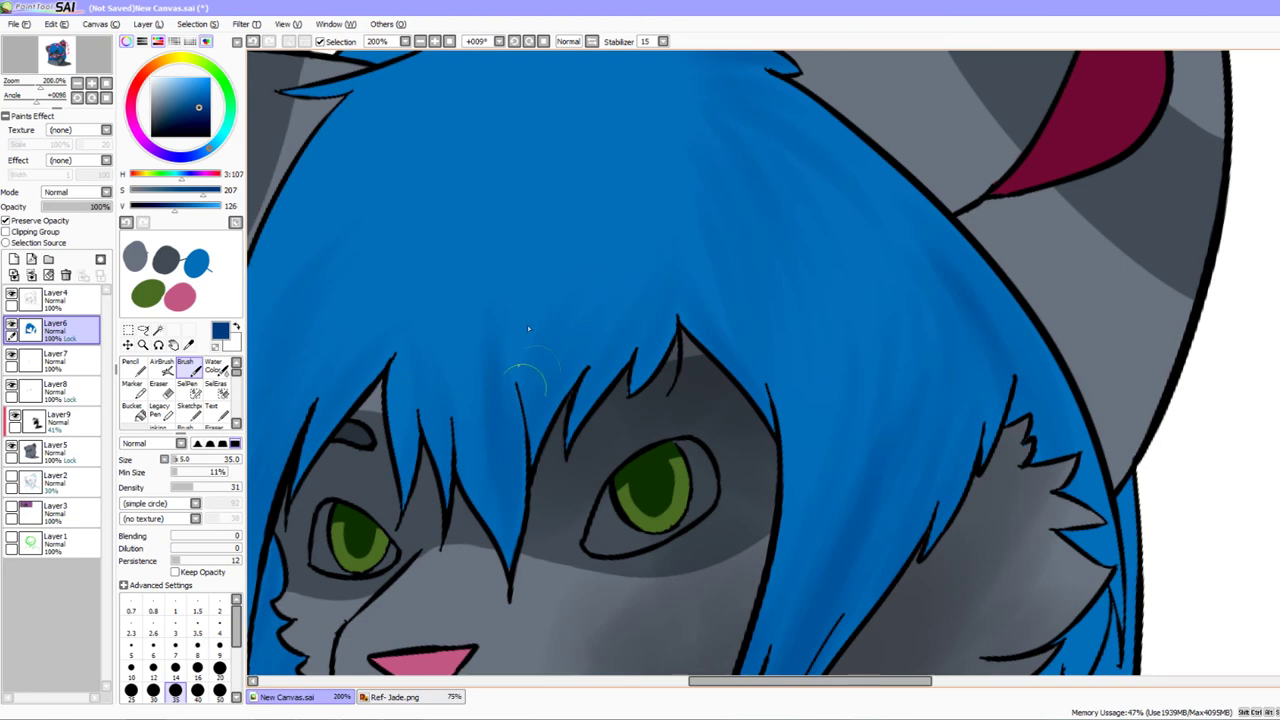
Add dark blue shading to the fringe strands above the larger eye and blend it into the surrounding hair
left_click_drag(571, 480, 581, 597)
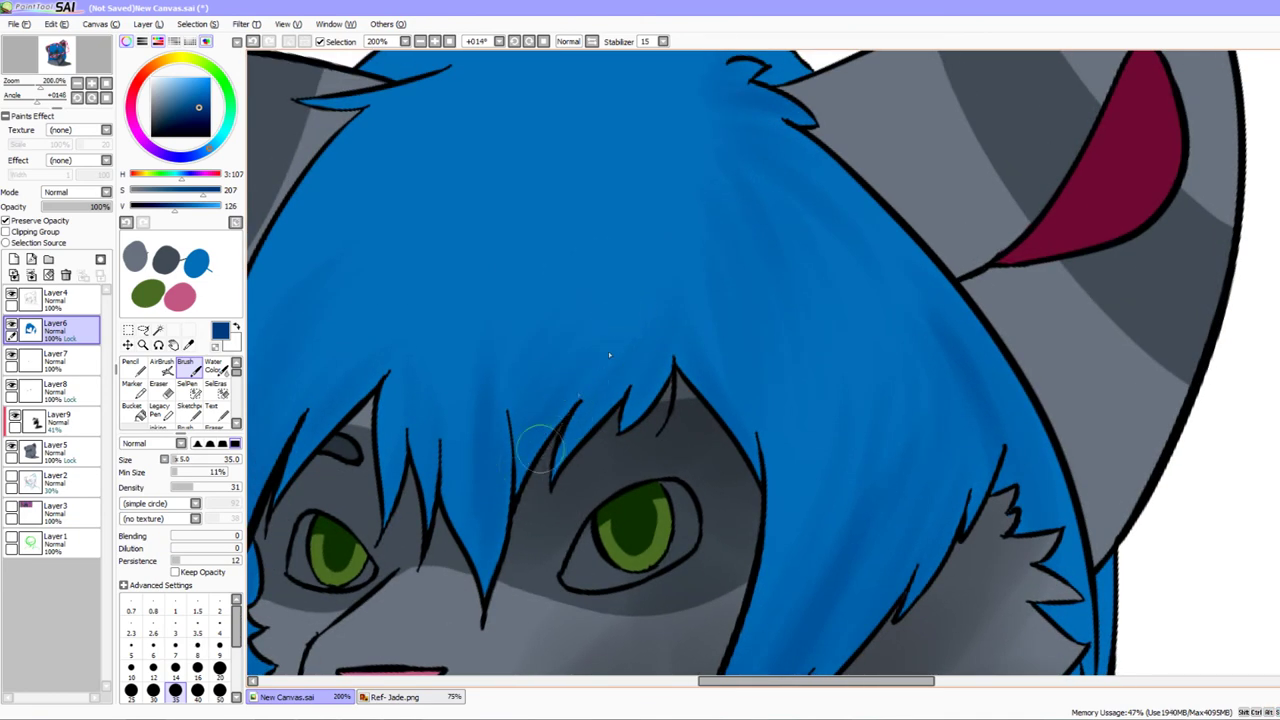
left_click_drag(815, 588, 807, 632)
left_click(77, 84)
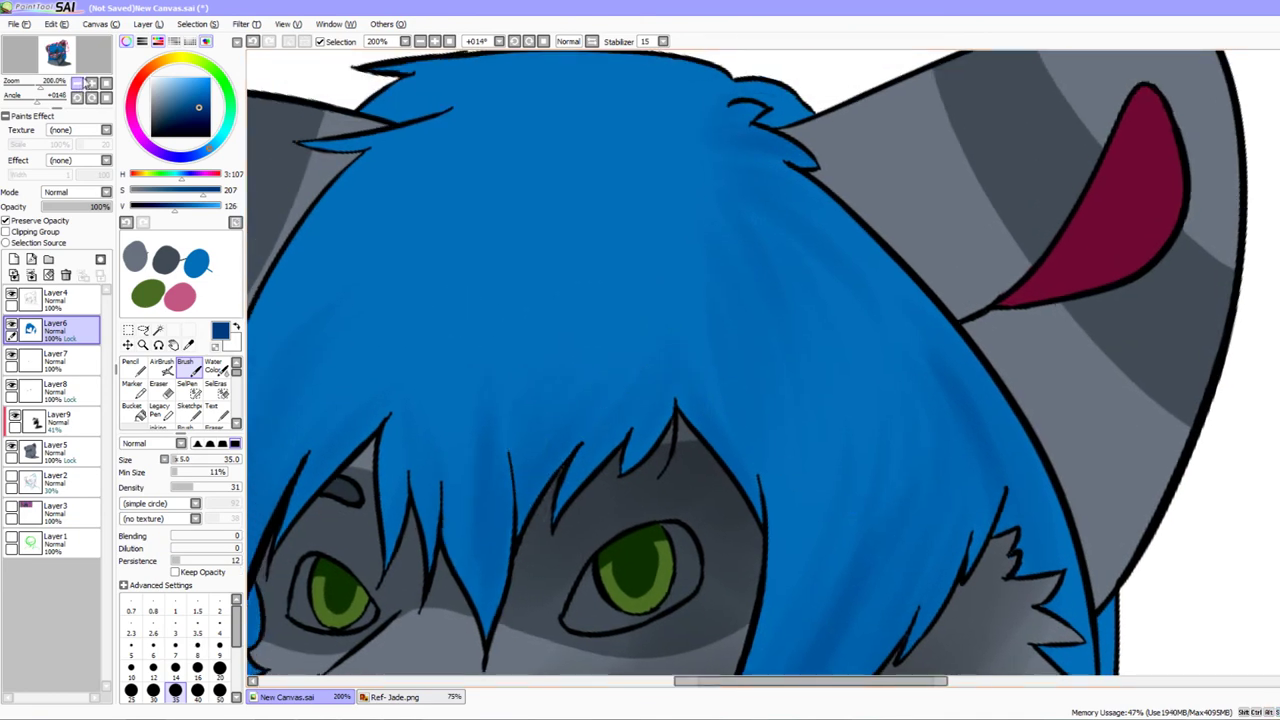
left_click(77, 84)
left_click_drag(877, 590, 797, 467)
left_click_drag(771, 568, 843, 578)
left_click_drag(843, 578, 823, 549)
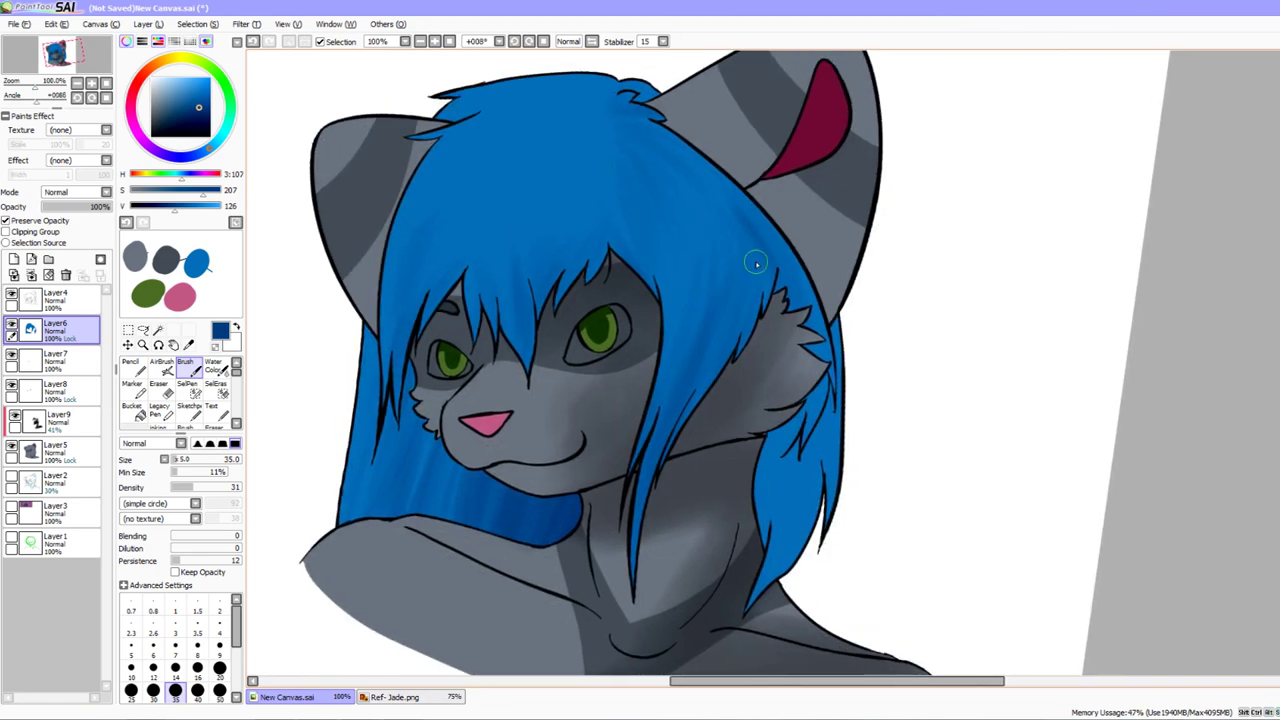
left_click_drag(718, 497, 715, 554)
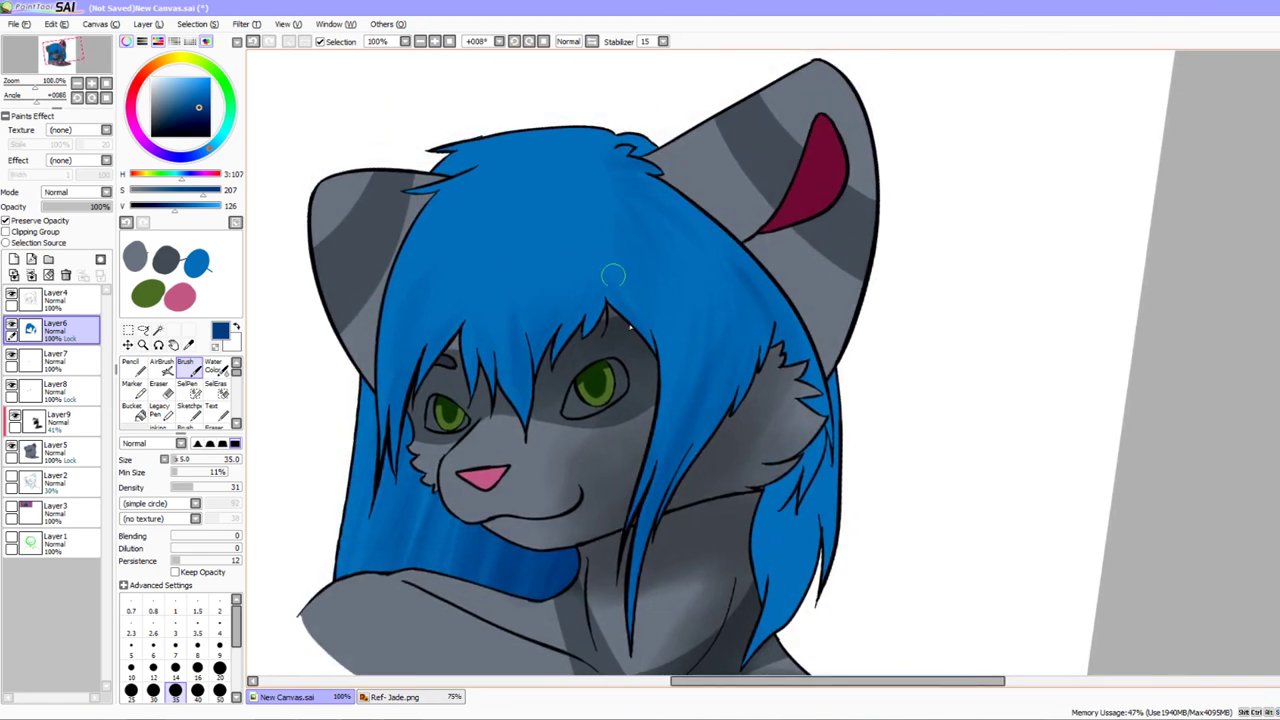
Paint dark blue strand shading on the back section of hair behind the cheek fur and neck
left_click_drag(768, 449, 731, 313)
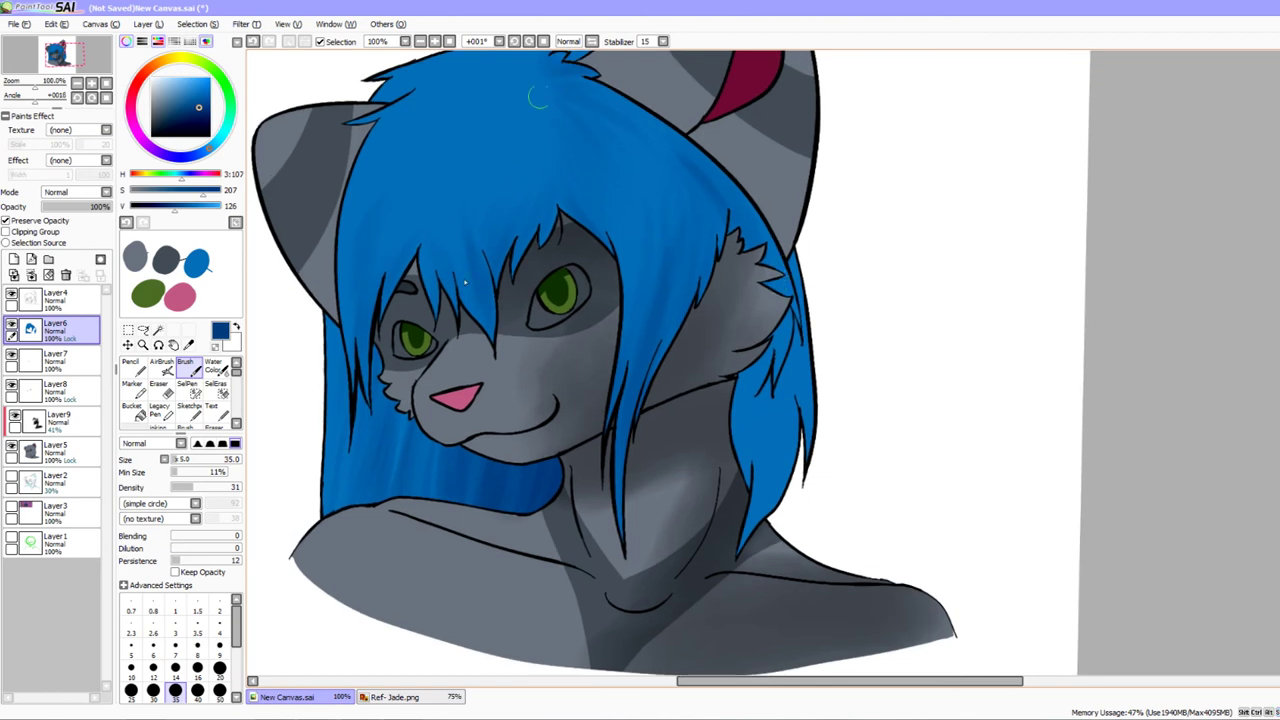
left_click_drag(710, 550, 691, 500)
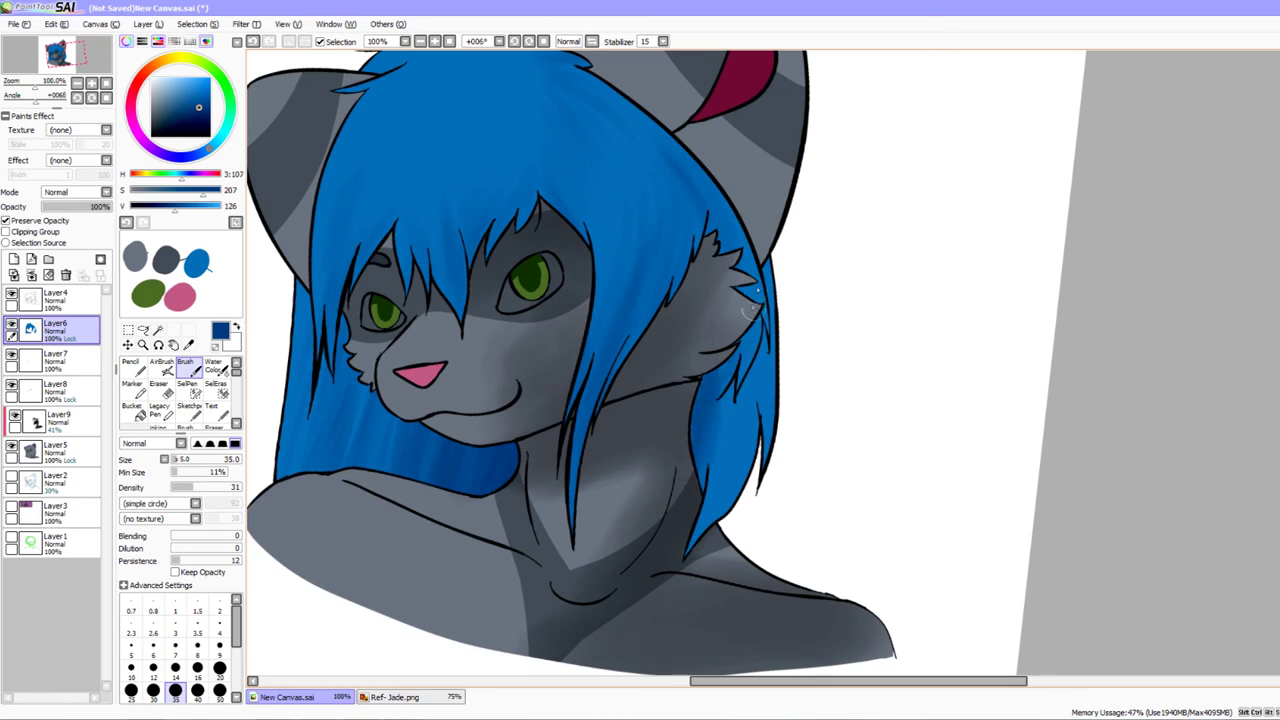
mouse_move(740, 457)
left_mouse_down()
mouse_move(694, 420)
mouse_move(680, 477)
left_mouse_up()
left_click_drag(705, 413, 663, 518)
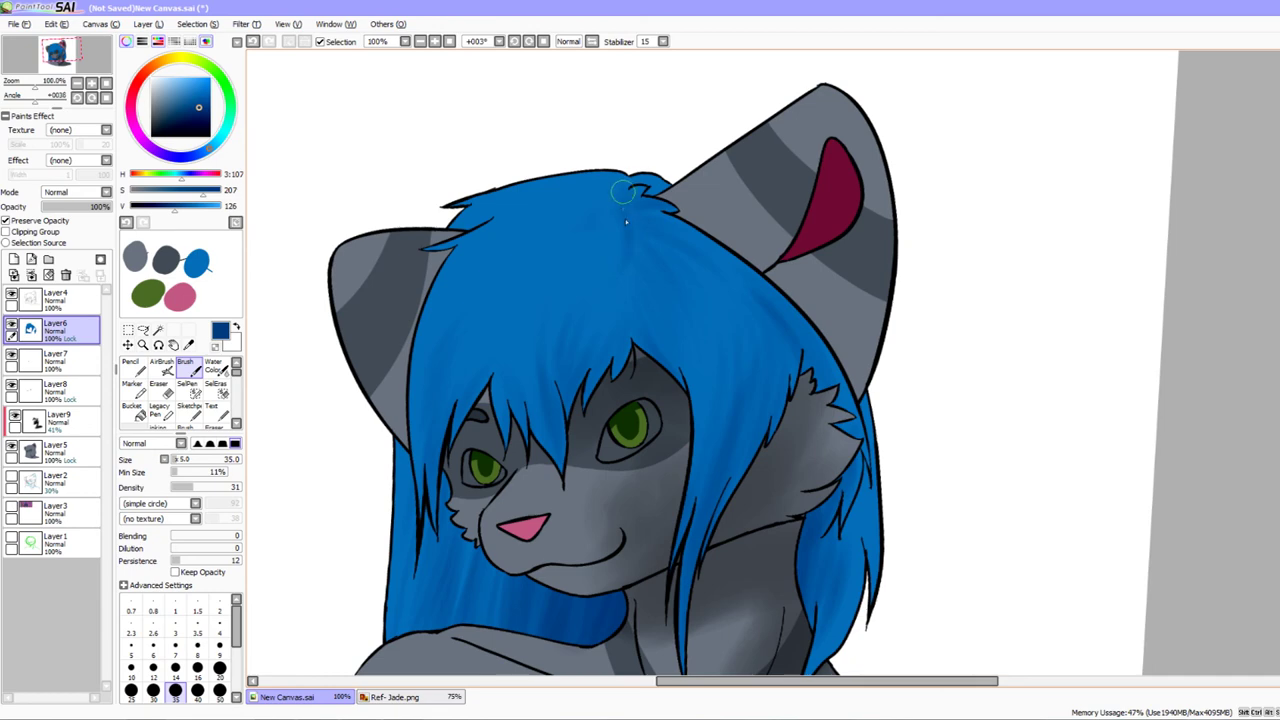
Deepen the dark blue strand shading at the crown, running from the small tuft down toward the fringe
left_click_drag(615, 273, 587, 339)
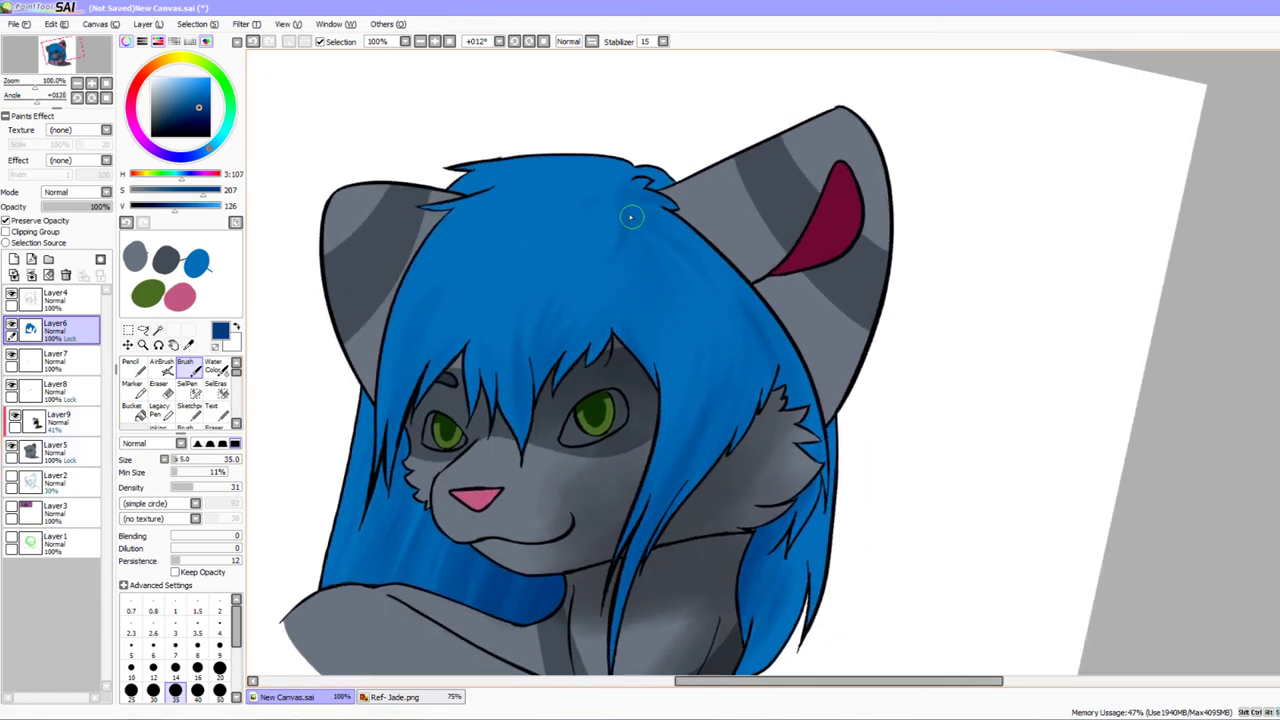
left_click_drag(622, 230, 604, 242)
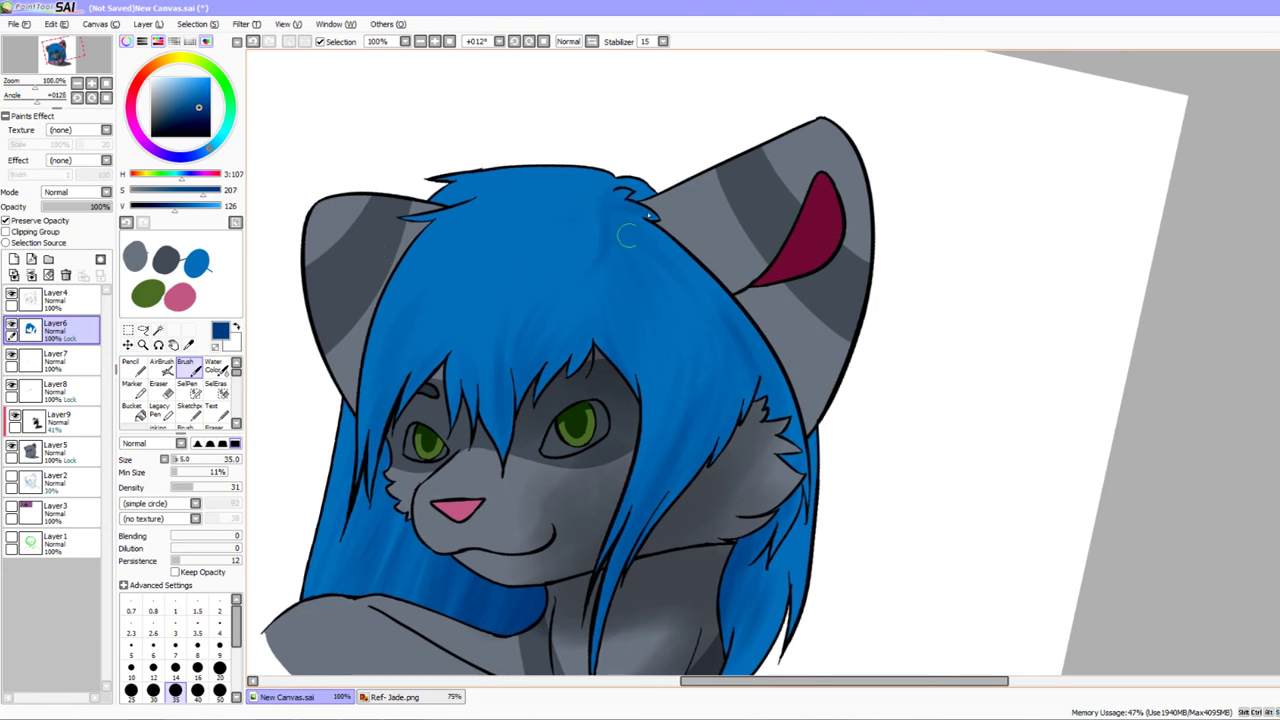
left_click_drag(626, 317, 792, 465)
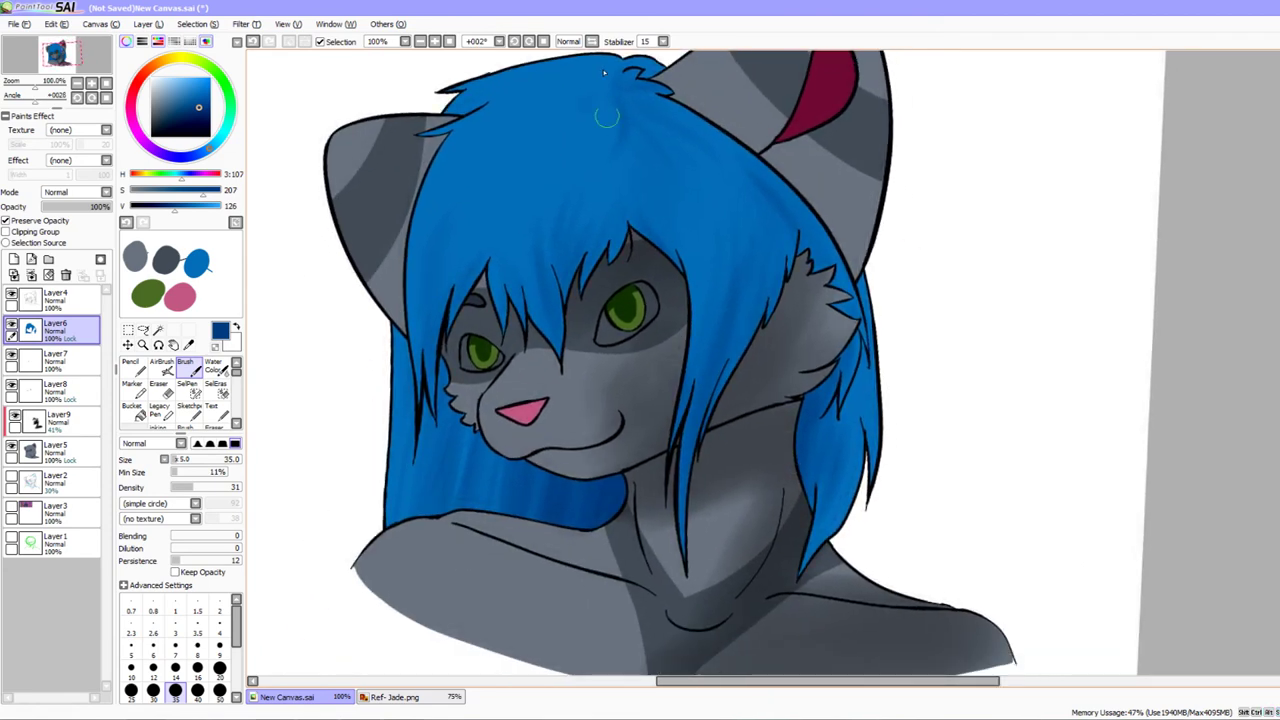
left_click_drag(695, 538, 663, 576)
left_click_drag(528, 450, 480, 503)
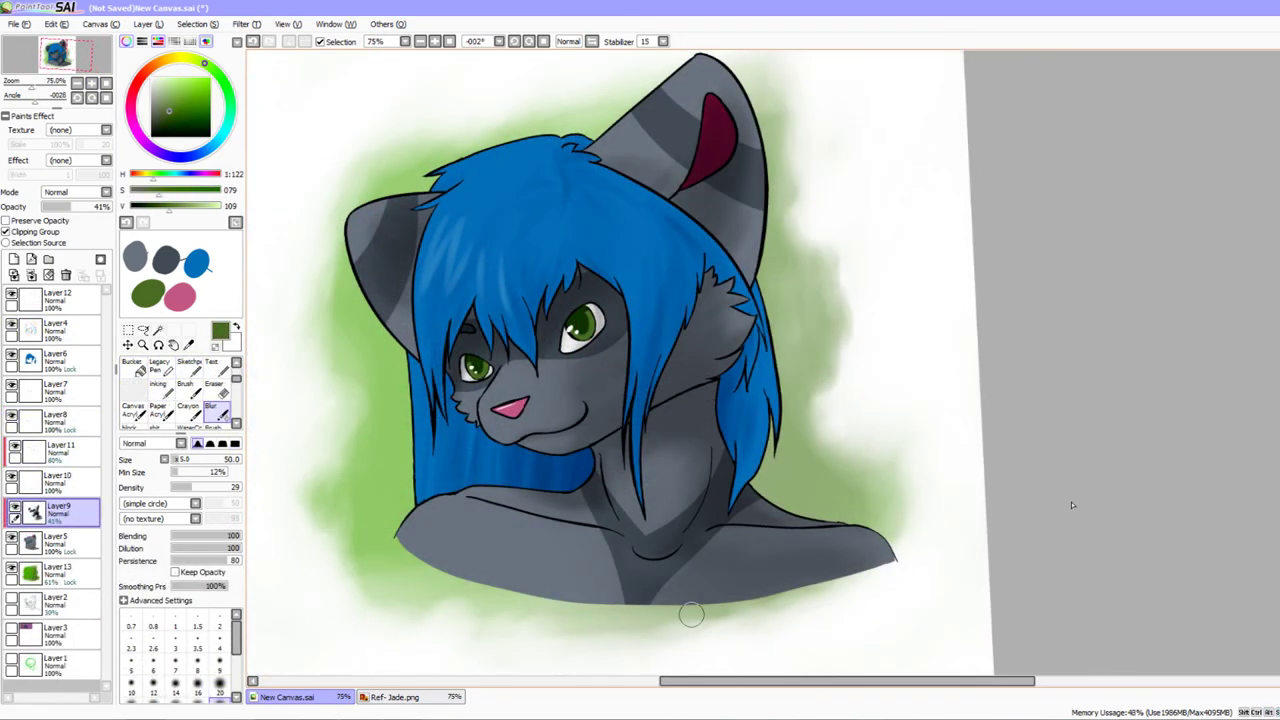
mouse_move(1062, 477)
left_mouse_down()
mouse_move(1058, 589)
mouse_move(998, 565)
left_mouse_up()
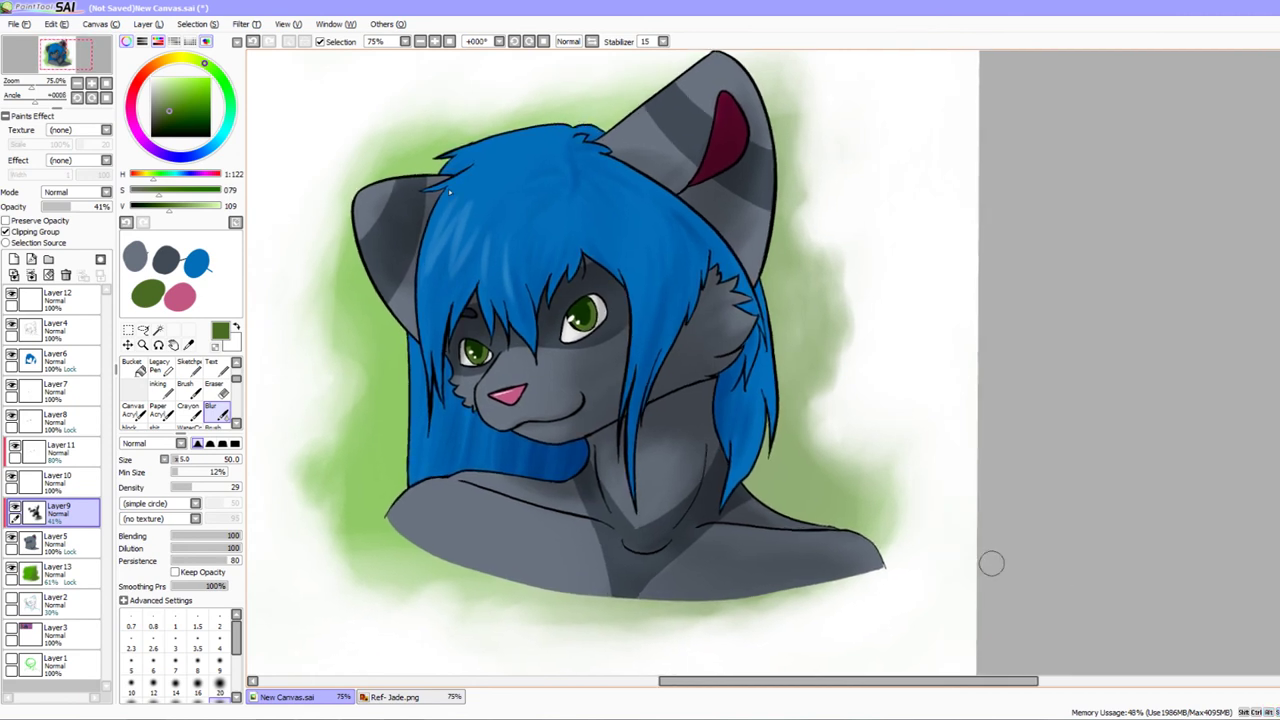